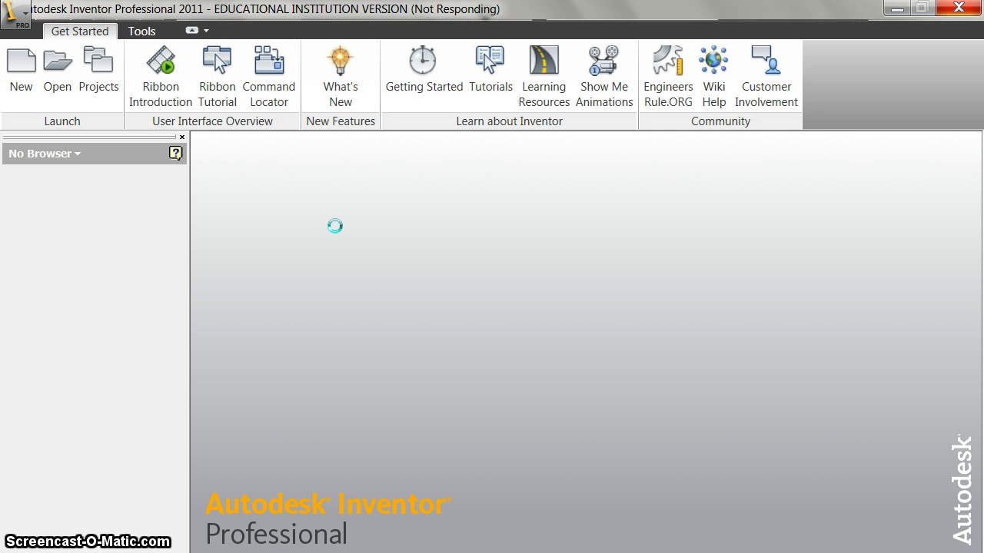
mouse_move(335, 226)
left_mouse_down()
mouse_move(377, 300)
mouse_move(381, 288)
left_mouse_up()
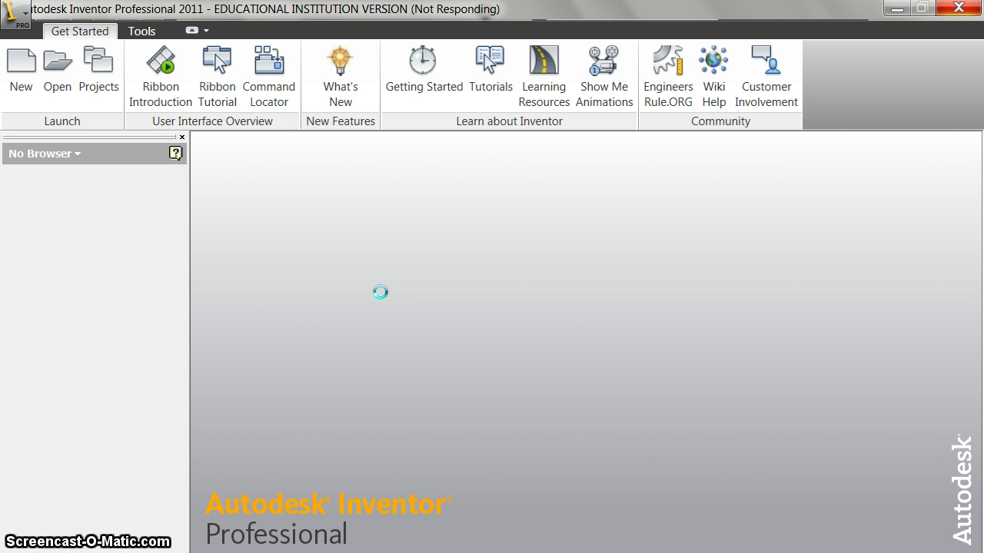
left_click(378, 288)
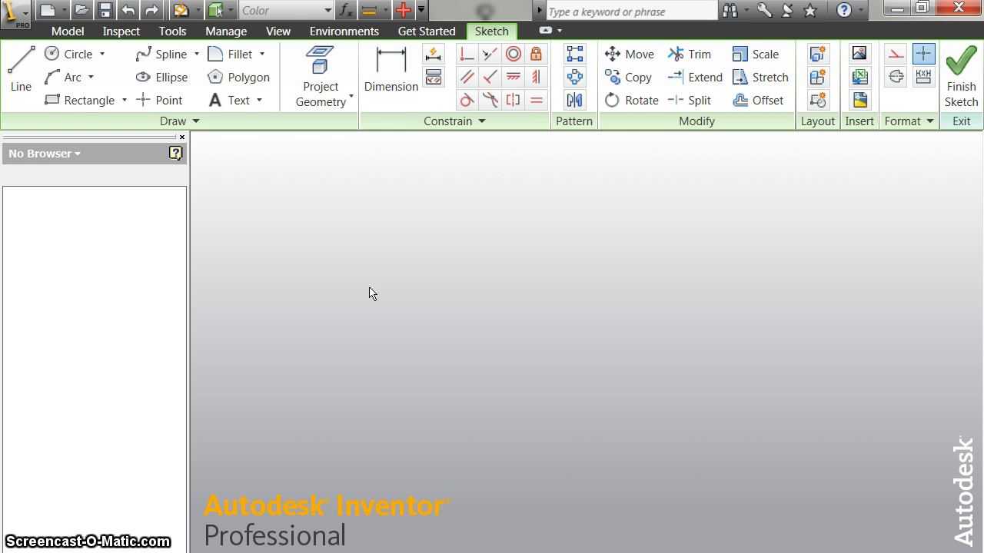
left_click(376, 305)
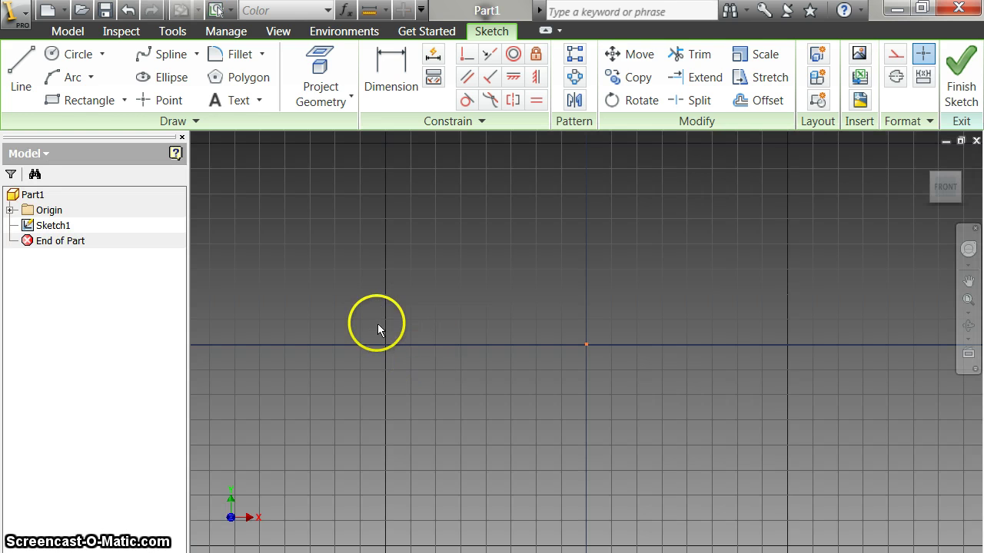
- Sketch a rectangle about 2 in wide and 1.25 in high around the origin
left_click(86, 104)
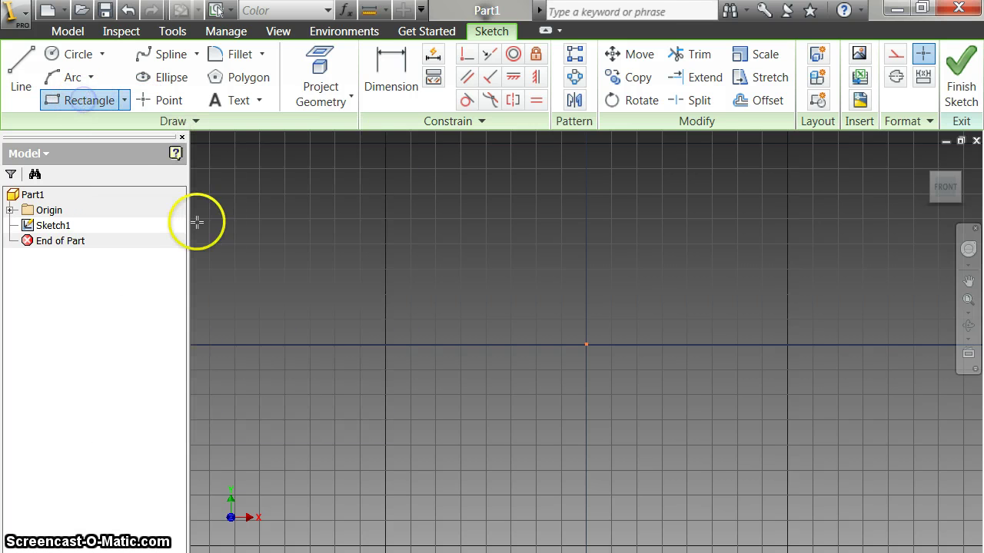
left_click(420, 238)
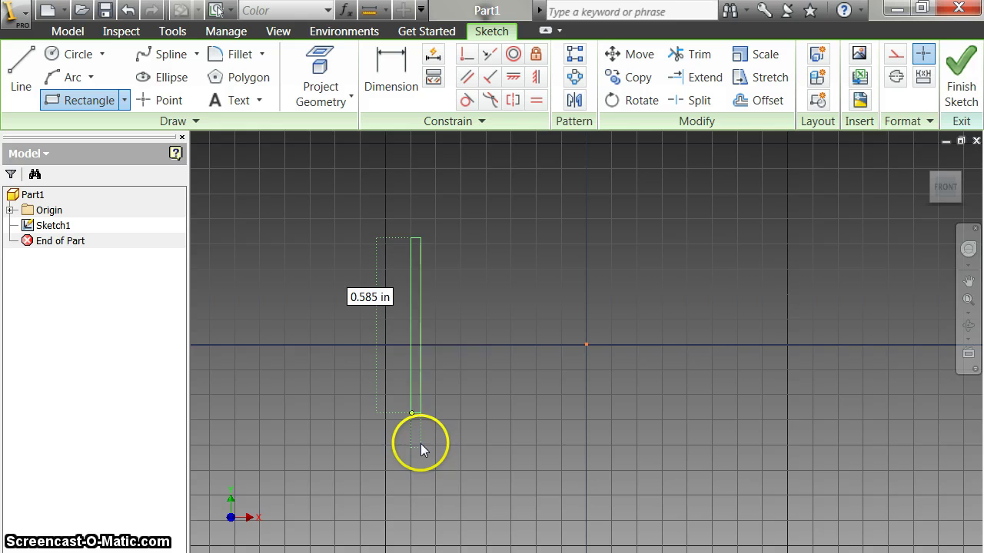
left_click(822, 489)
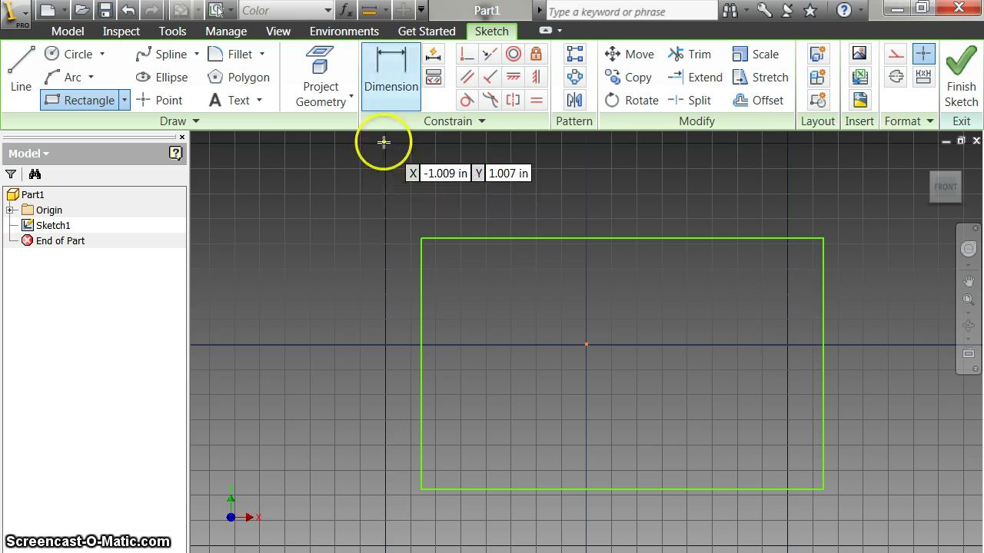
- Dimension the rectangle's upper edge and set its width to 5 in
left_click(388, 69)
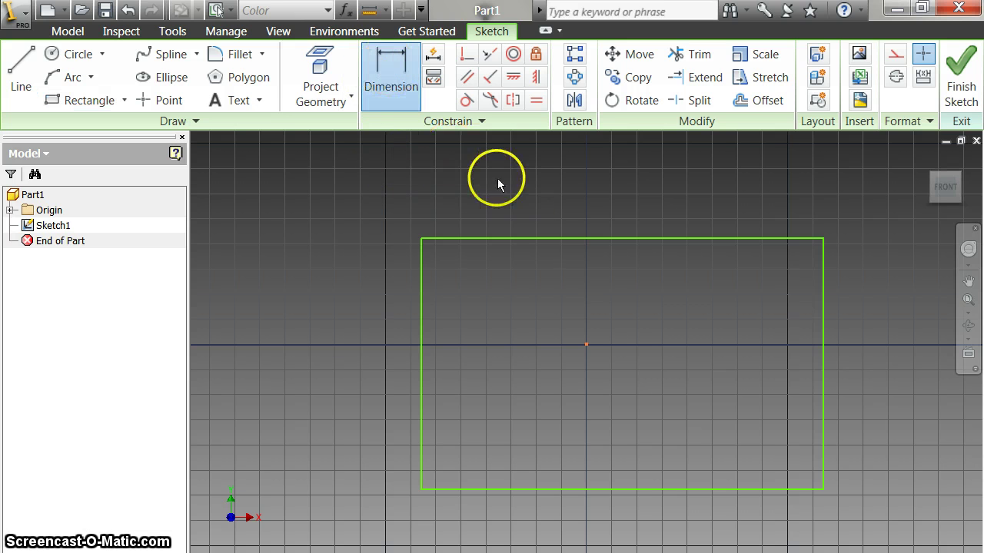
left_click(550, 239)
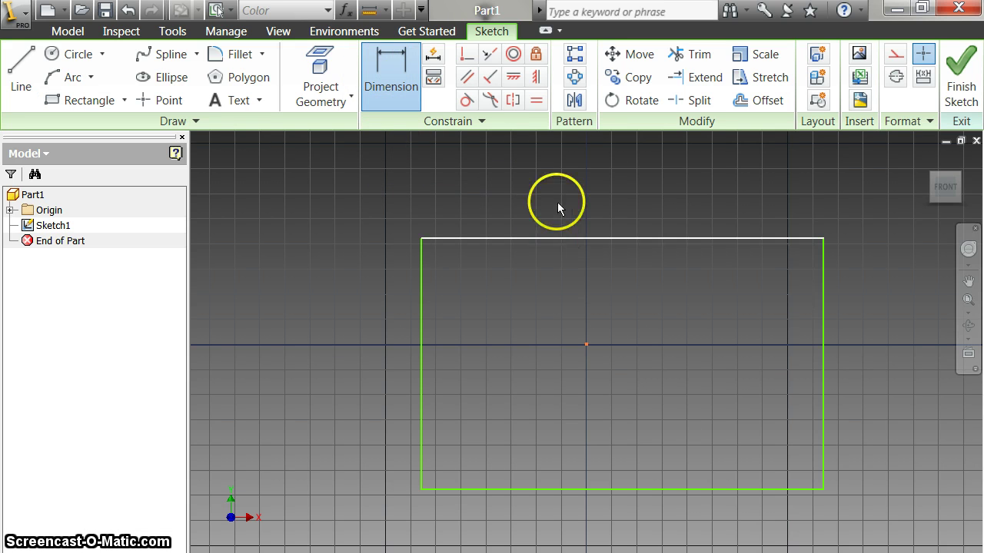
left_click(557, 195)
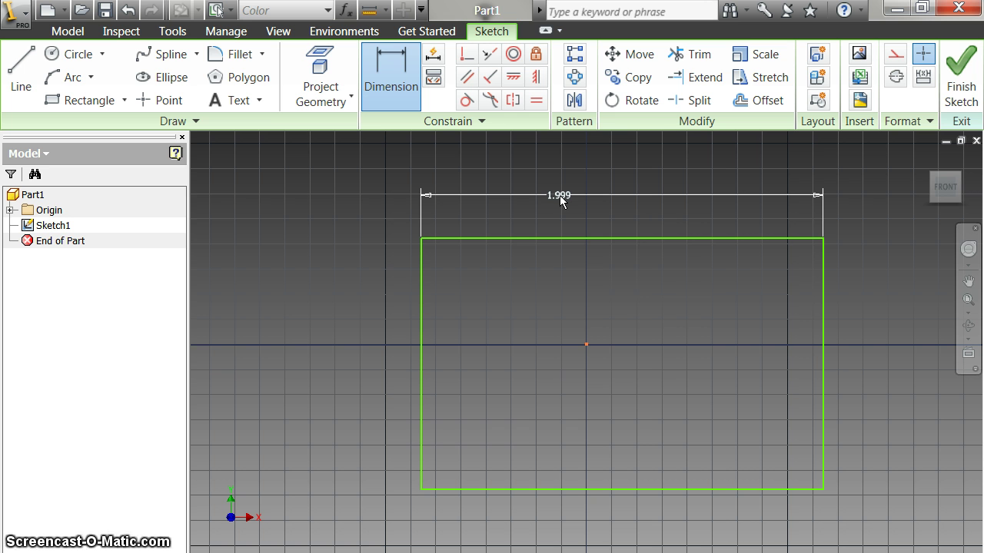
double_click(559, 195)
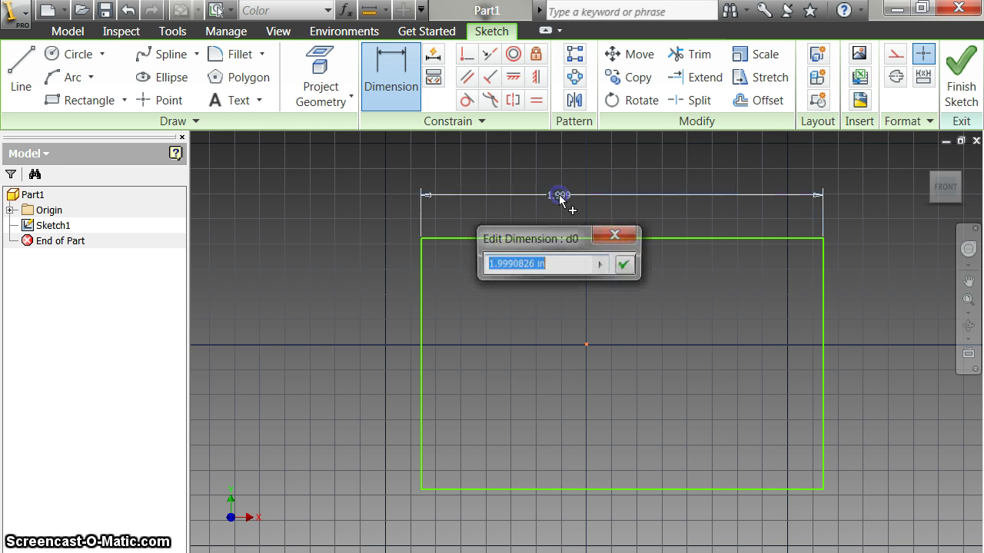
type("5")
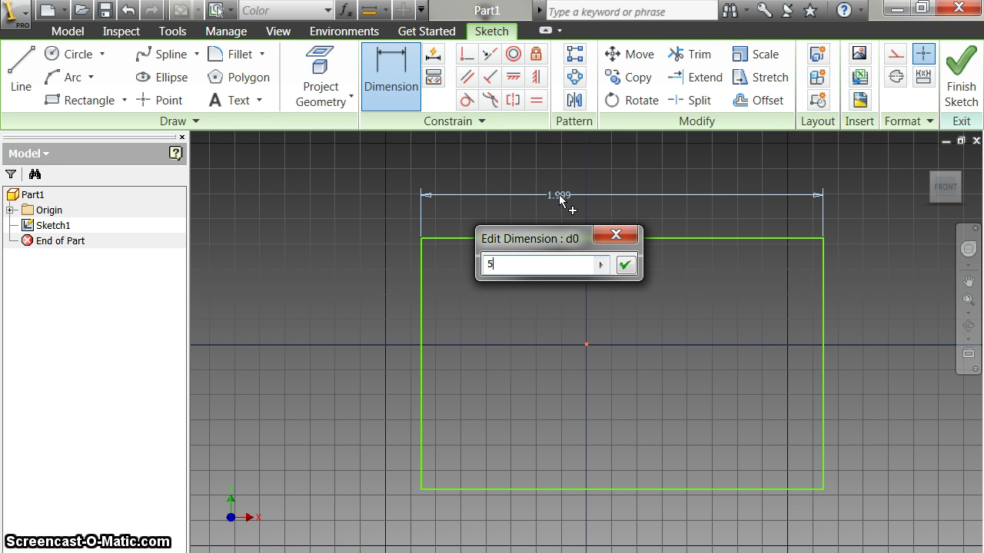
left_click(625, 264)
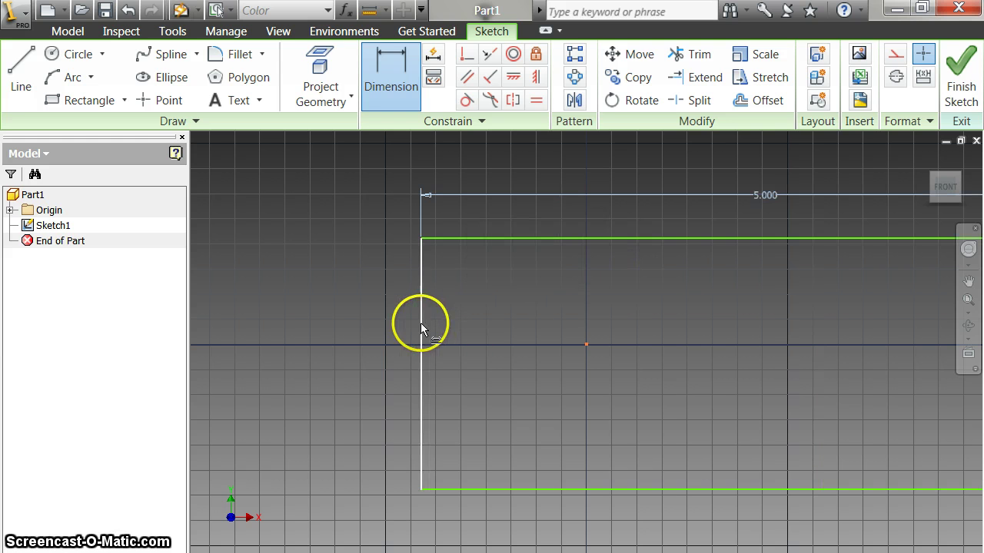
- Dimension the rectangle's left edge and set its height to 4.5 in
left_click(420, 323)
left_click(368, 325)
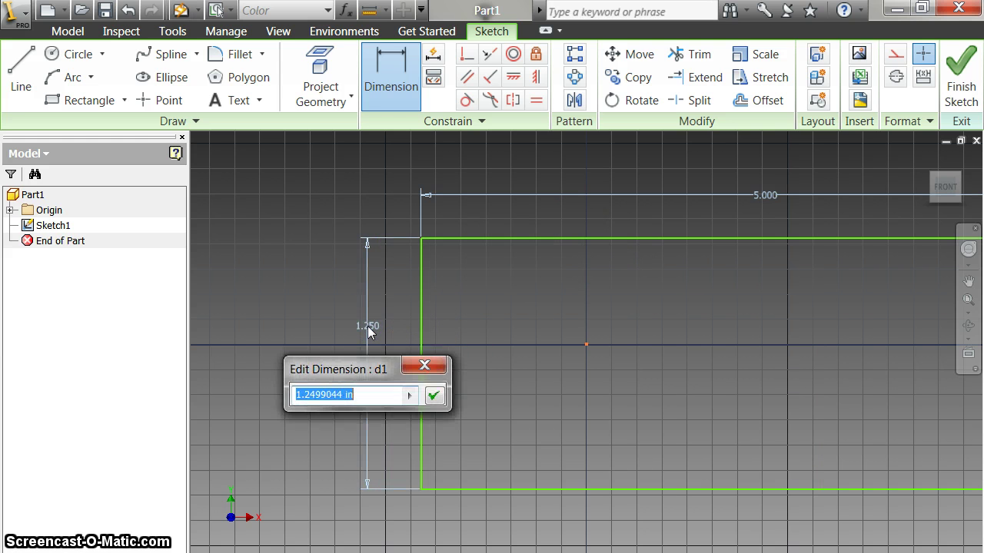
type("4.5")
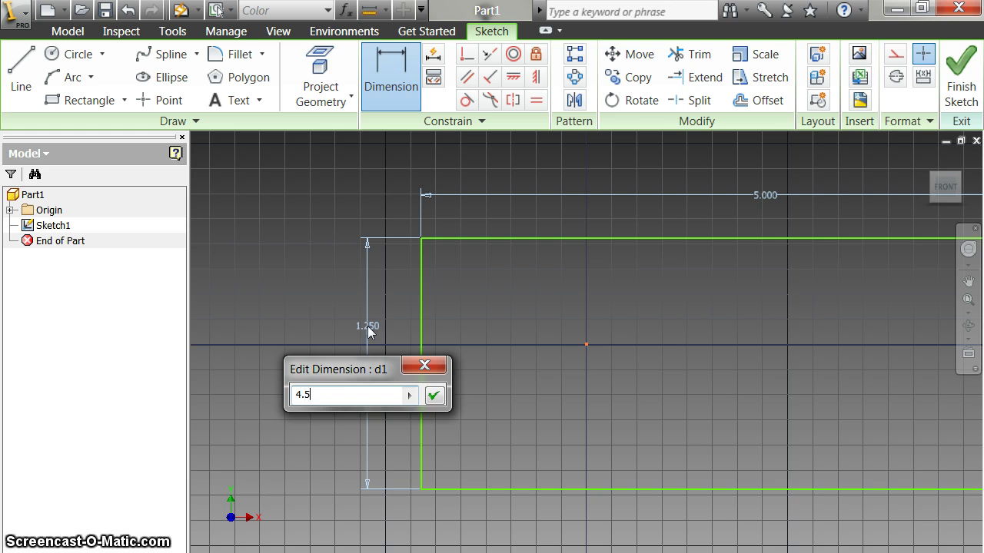
key("Return")
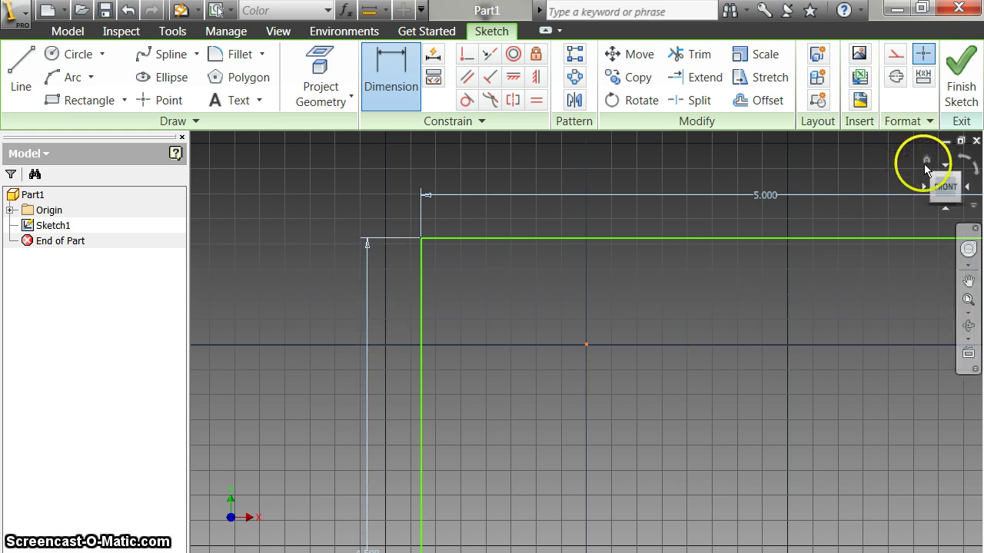
left_click(944, 188)
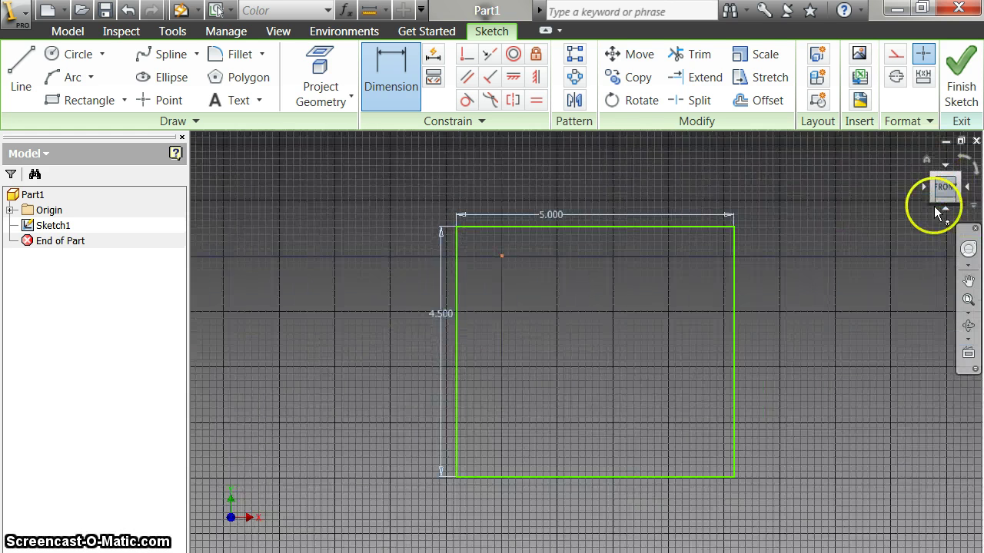
- Finish the sketch and extrude the rectangle 1.5 in into a solid block
left_click(957, 69)
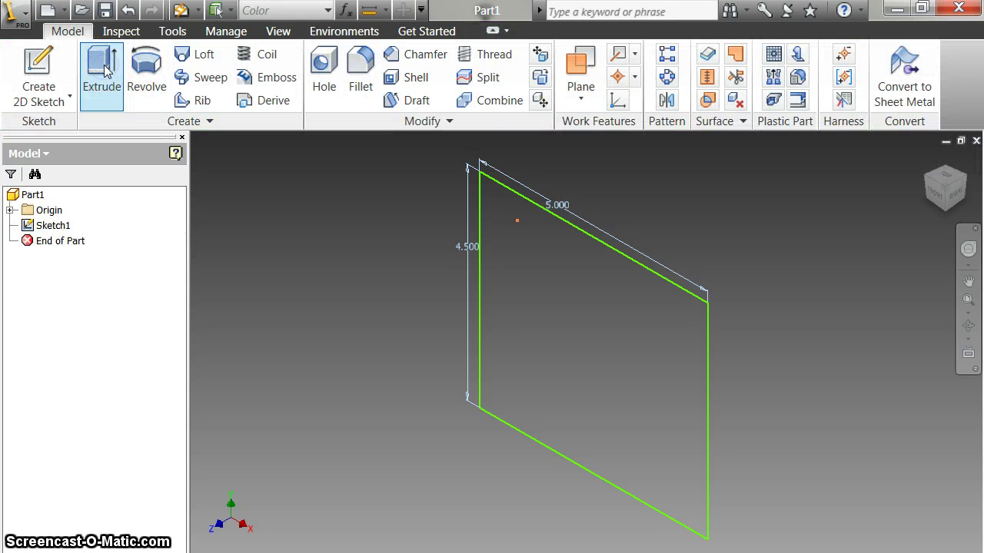
left_click(105, 71)
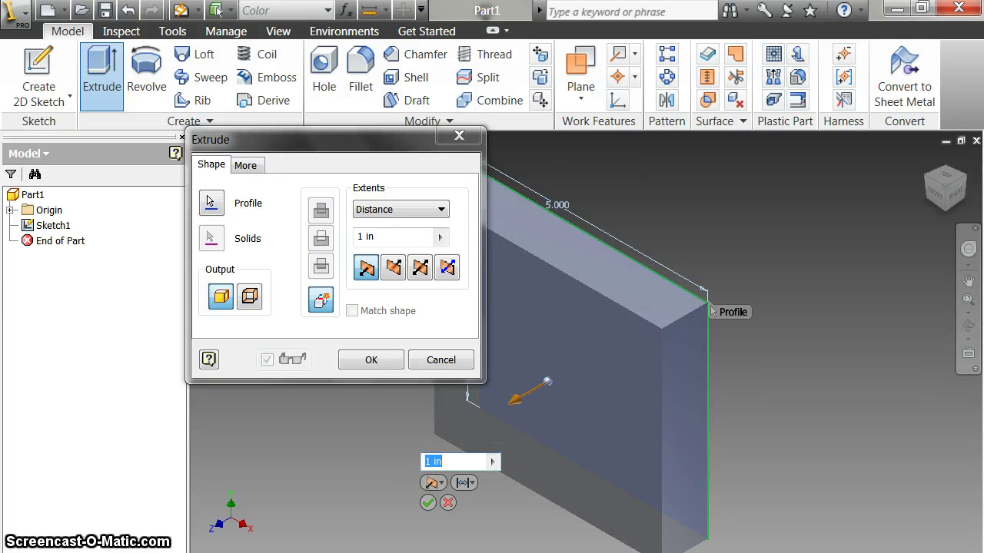
mouse_move(348, 552)
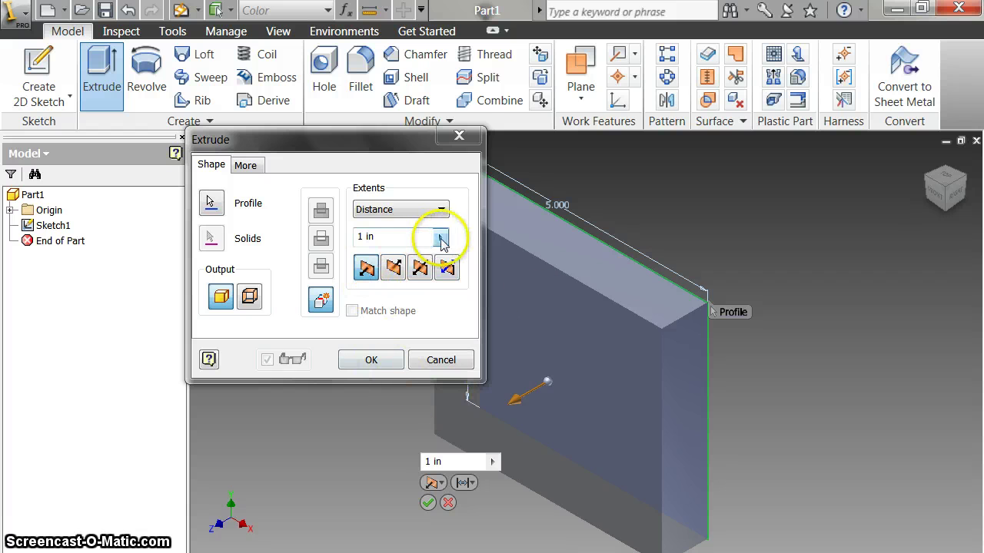
left_click(355, 239)
left_click(346, 238)
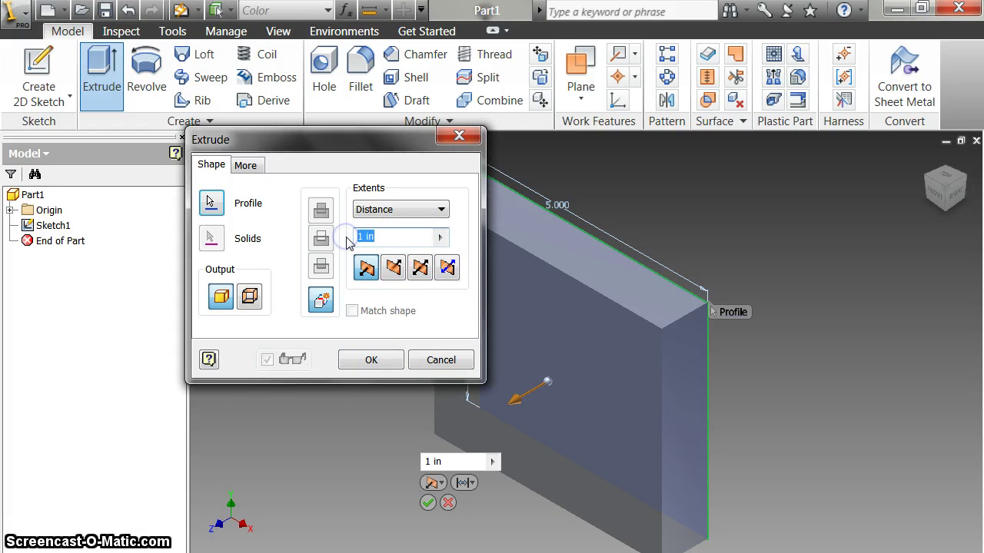
type("1.5")
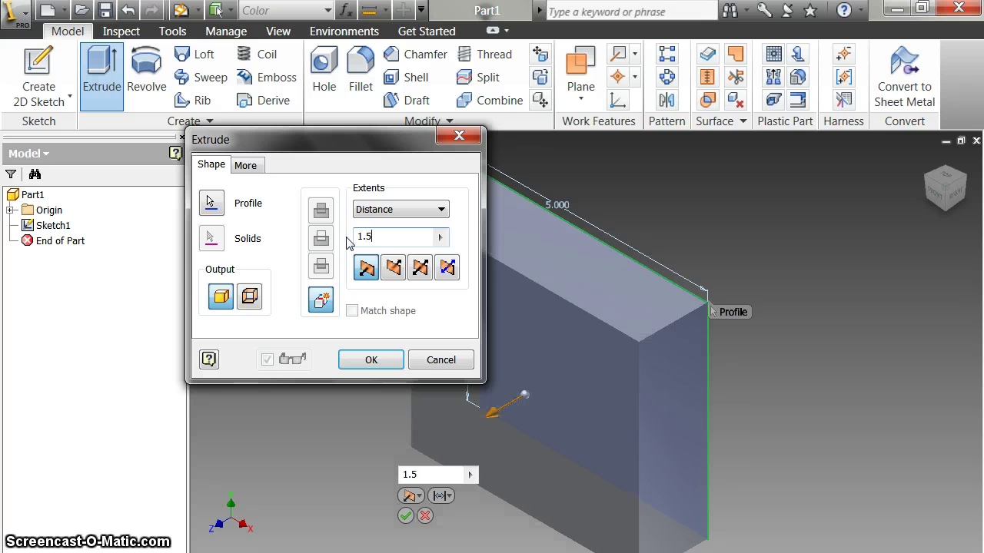
left_click(360, 358)
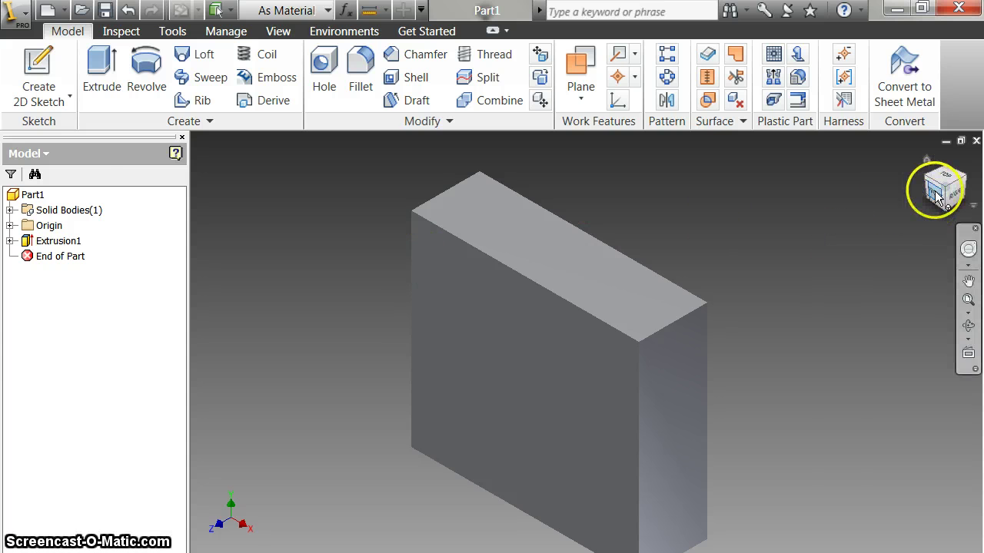
- Start a new sketch on the block's large front face, viewed straight on
left_click_drag(943, 196, 967, 212)
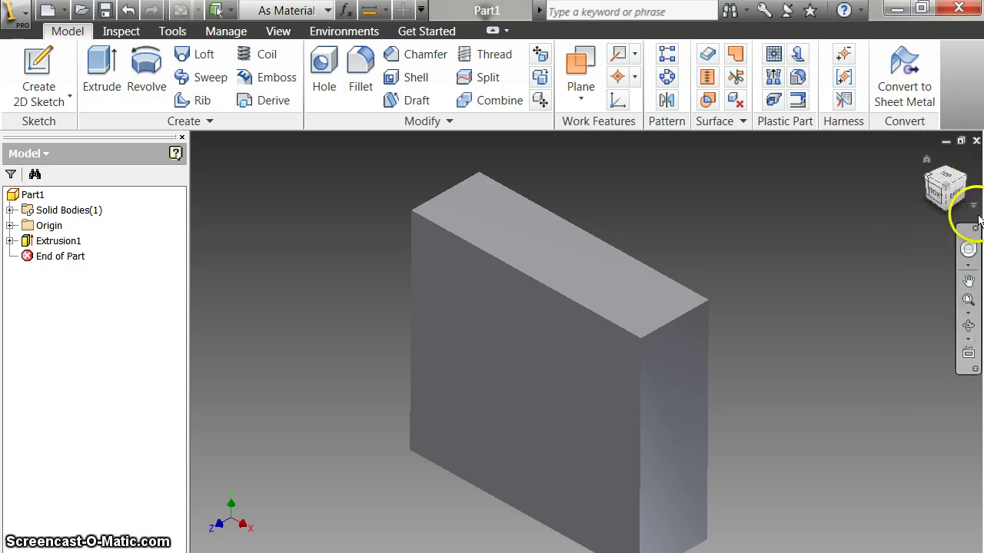
left_click(27, 65)
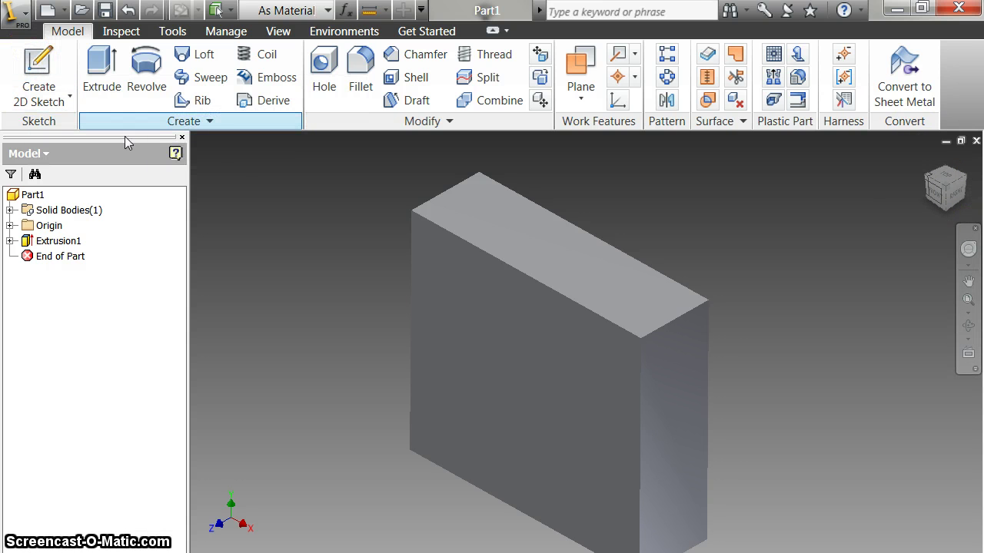
left_click(504, 370)
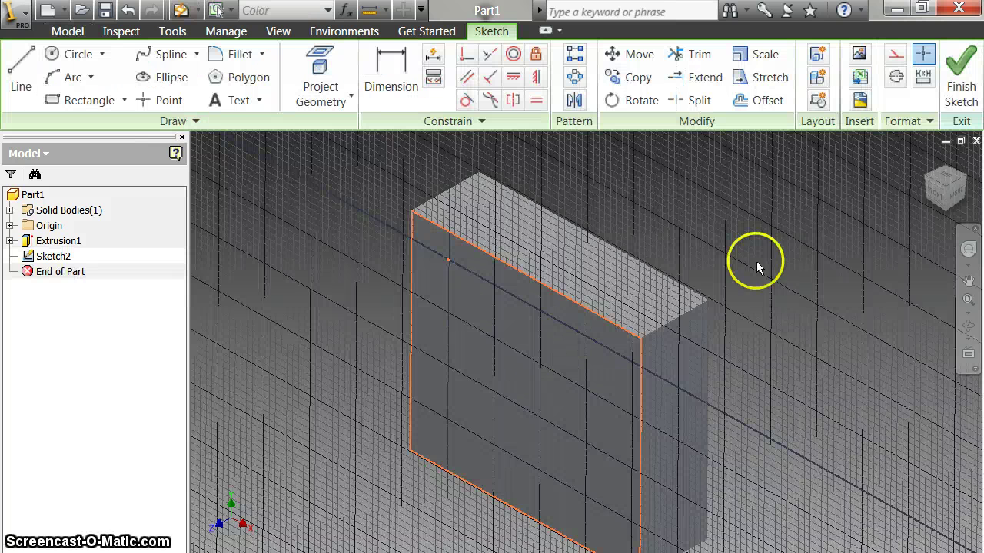
left_click(931, 192)
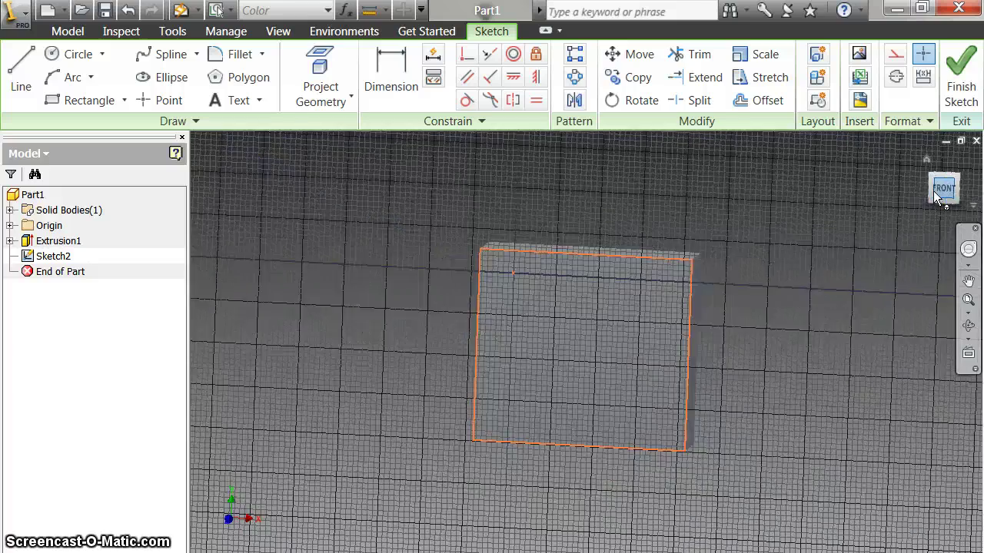
- Draw a smaller rectangle inside the front face's outline and return from the Soap Dish Design slide to the sketch
left_click(85, 100)
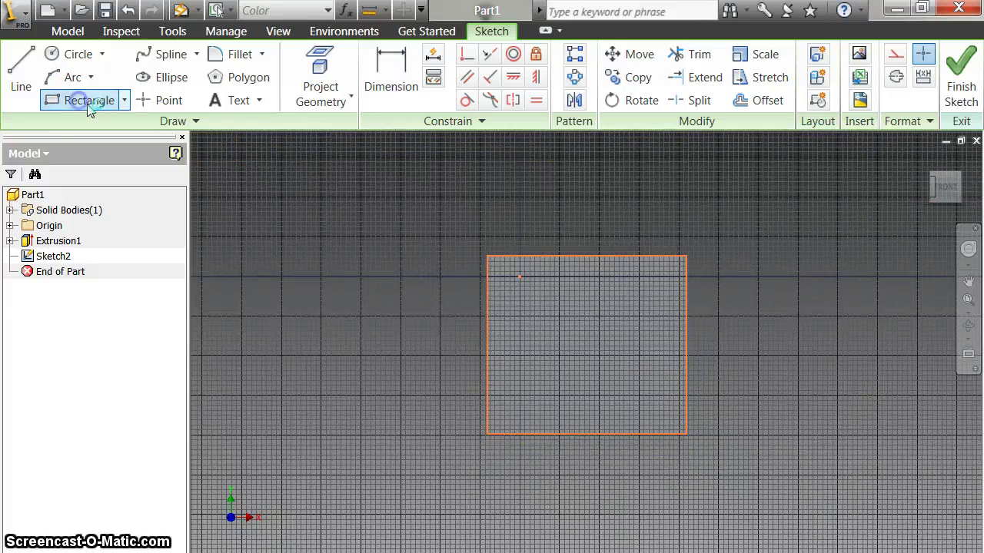
left_click(518, 286)
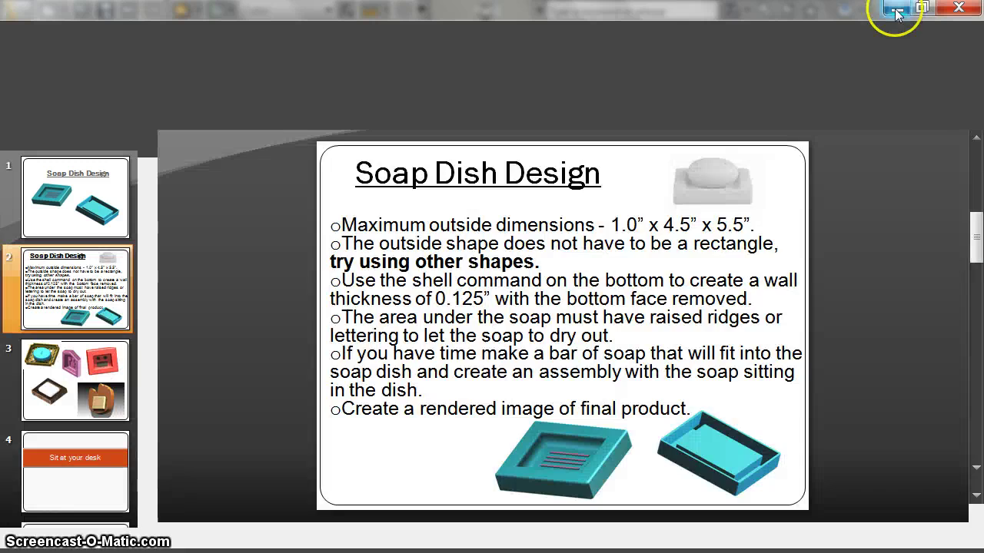
left_click(897, 8)
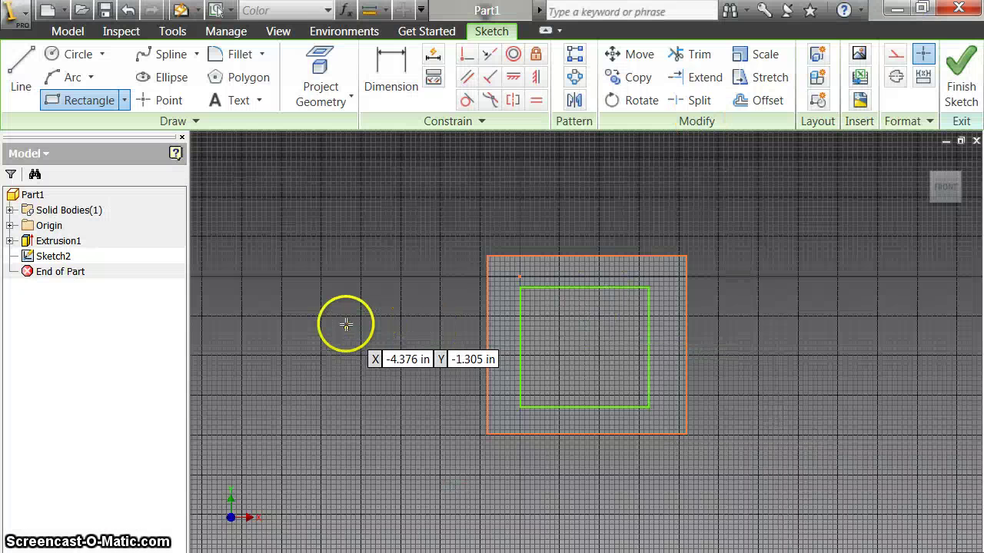
- Dimension the gap between the upper edges of the inner rectangle and the block, setting it to 0.5 in
left_click(389, 69)
left_click(572, 287)
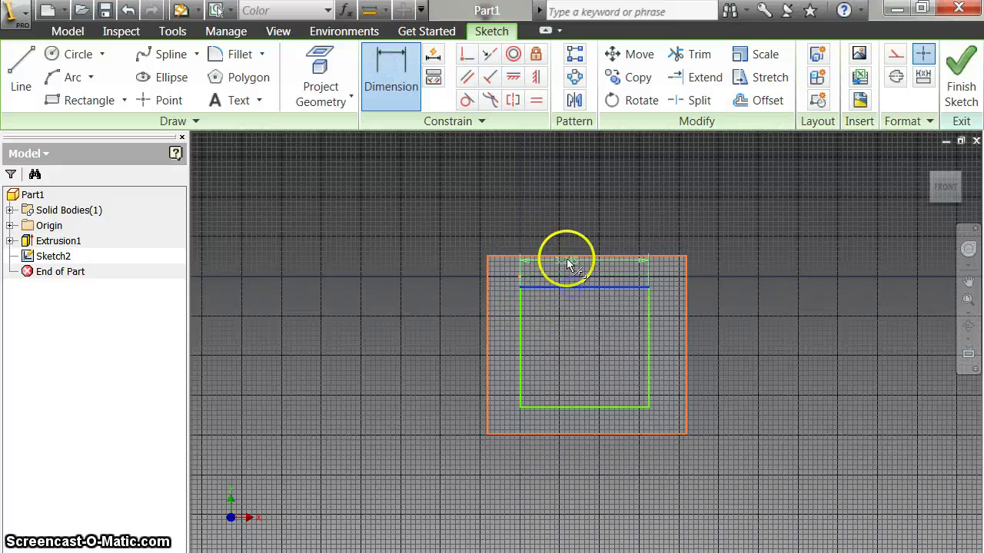
left_click(566, 257)
left_click(567, 272)
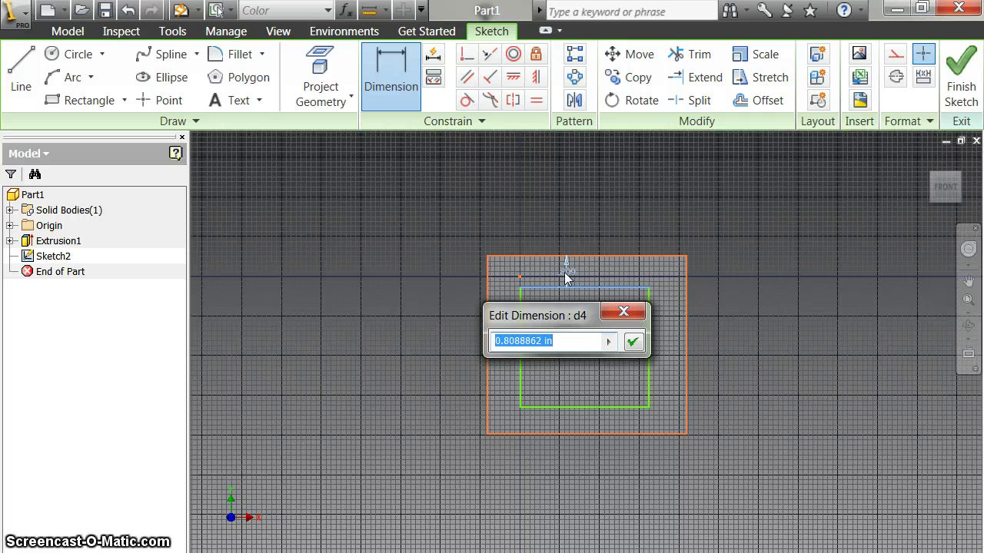
key("BackSpace")
type(".5")
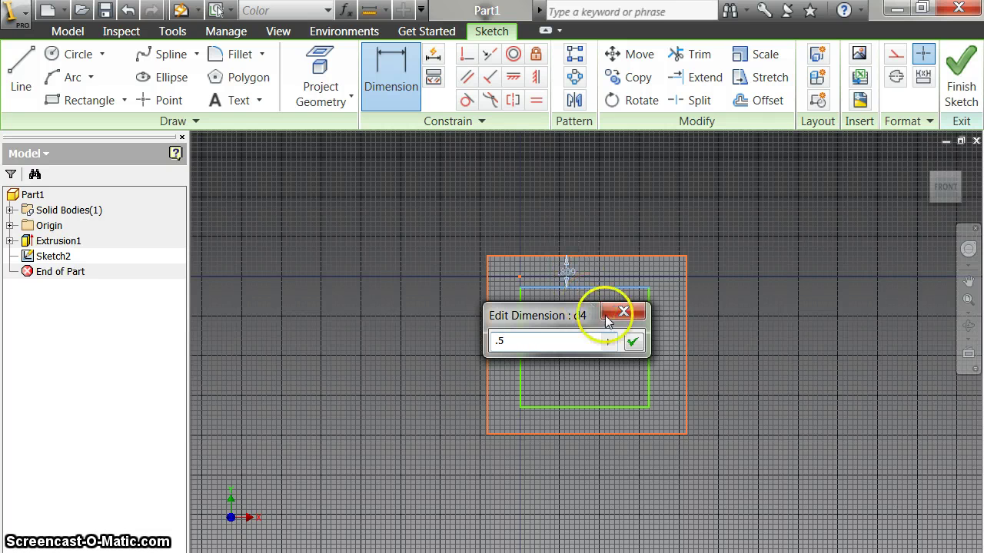
left_click(632, 341)
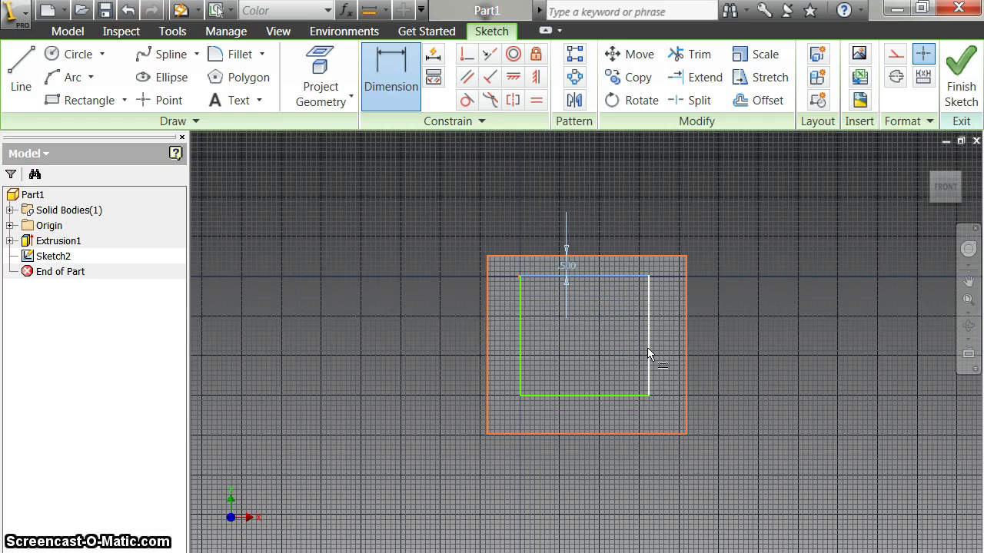
- Dimension the gap between the right edges of the inner rectangle and the block, linking it to the upper gap's dimension (d4)
left_click(647, 347)
left_click(686, 347)
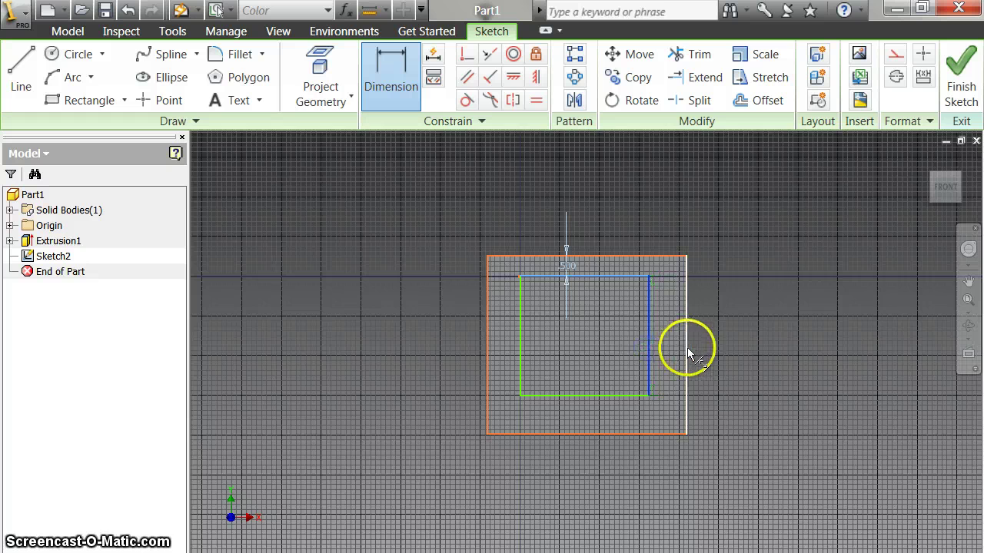
left_click(736, 336)
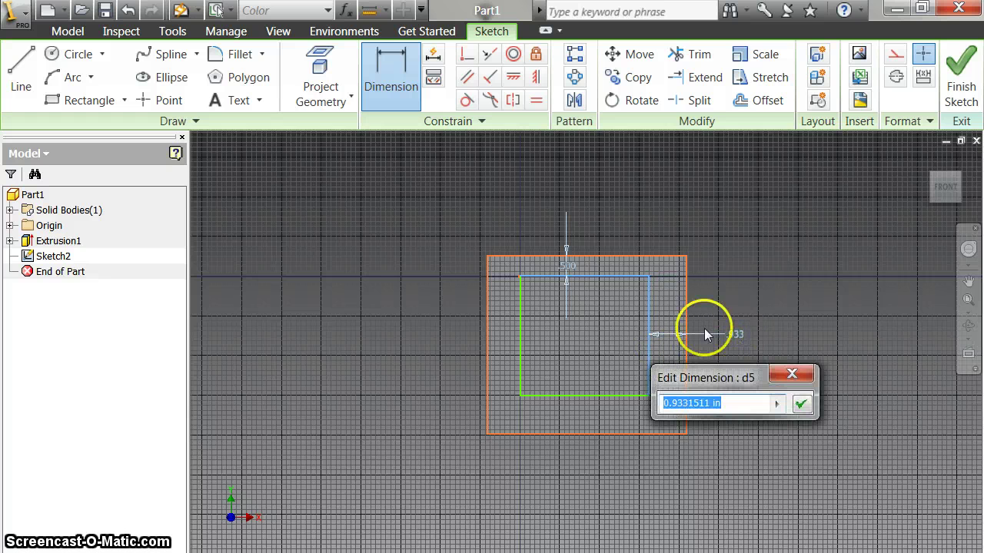
left_click(569, 267)
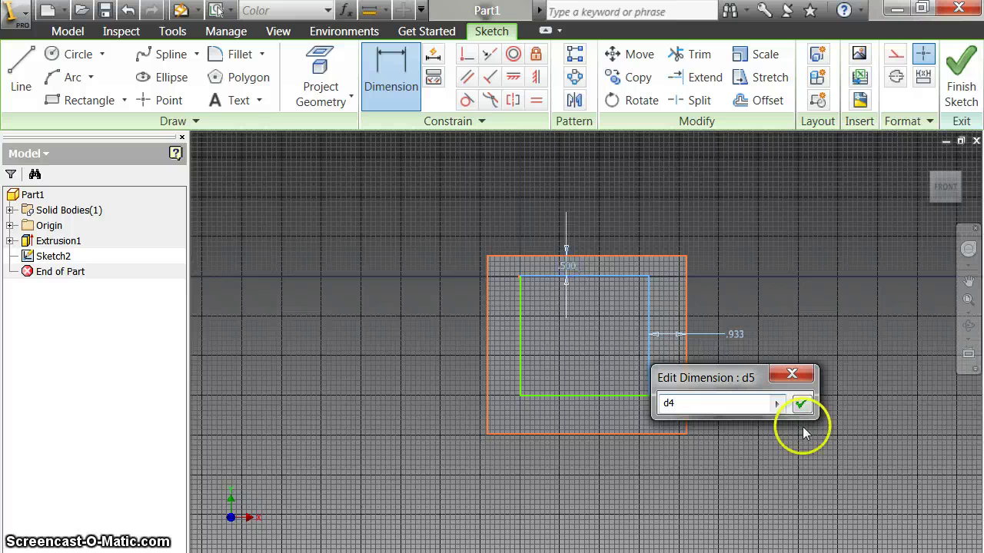
left_click(800, 403)
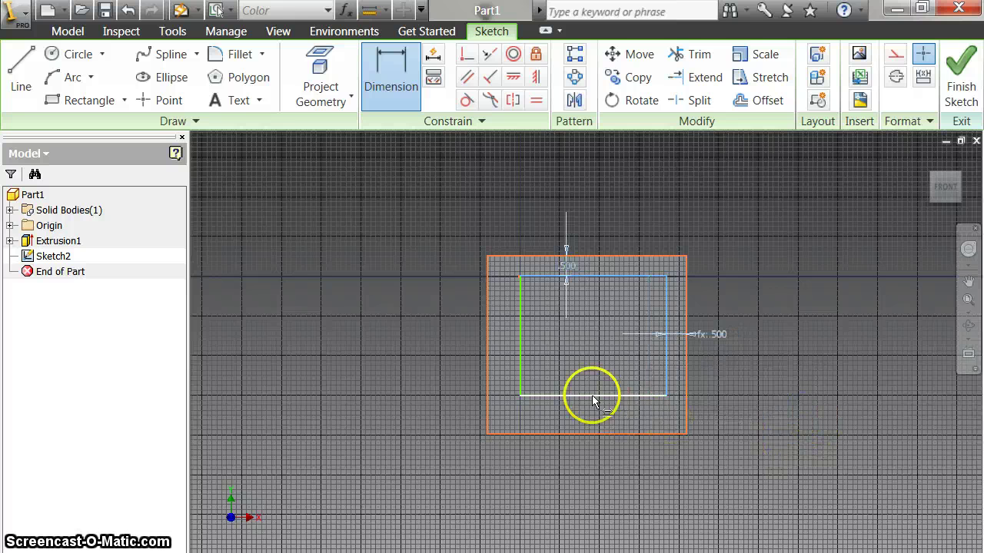
- Dimension the gap between the lower edges of the inner rectangle and the block, linking it to the upper gap's dimension (d4)
left_click(588, 395)
left_click(686, 435)
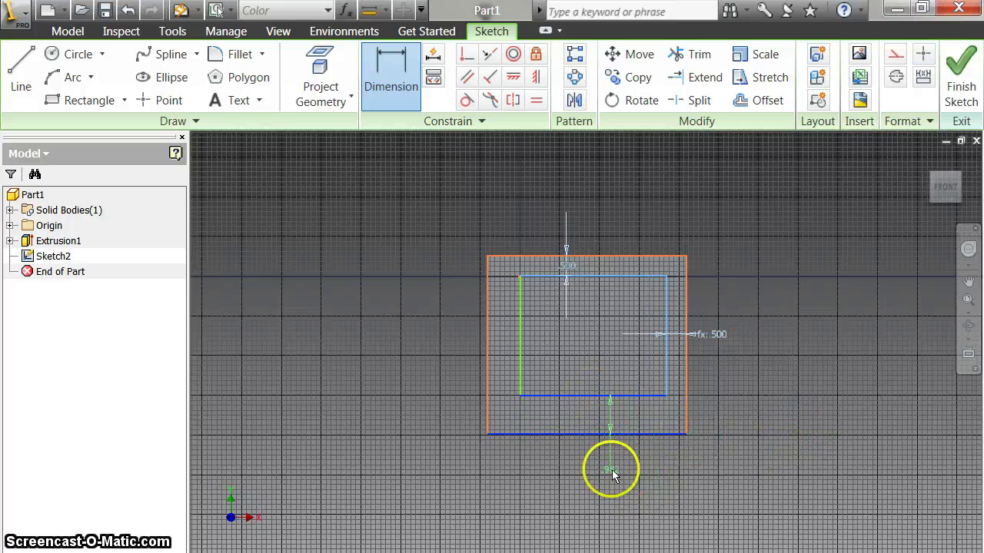
left_click(605, 471)
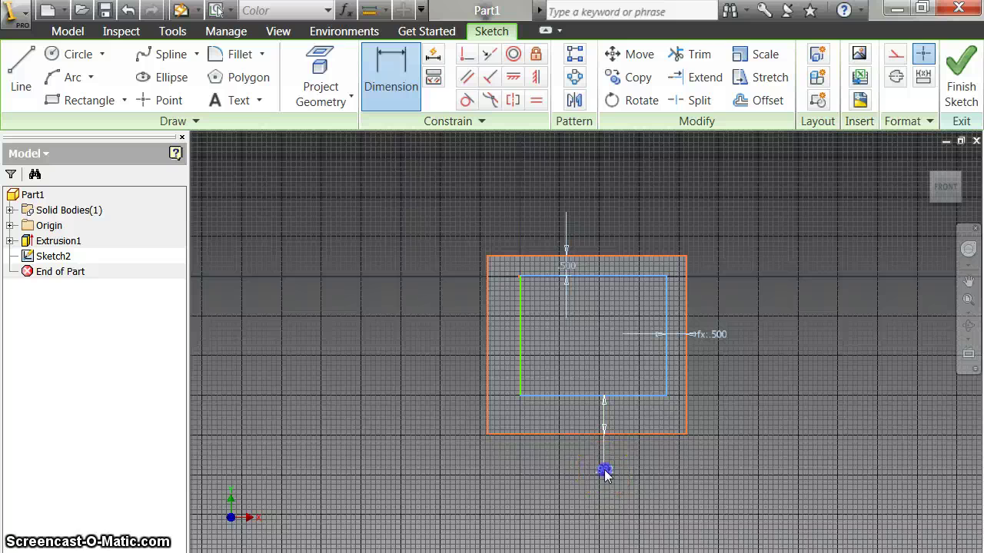
left_click(568, 266)
left_click(670, 539)
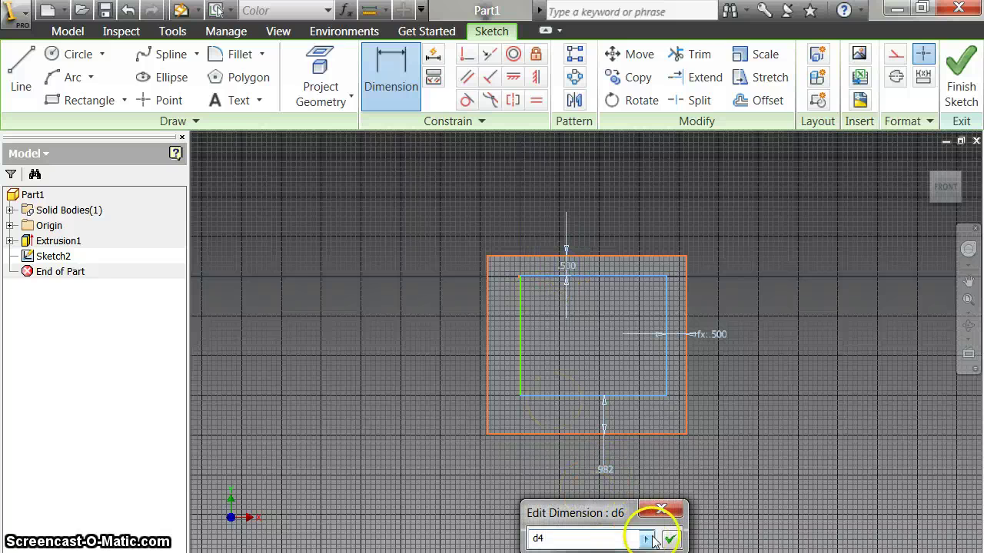
- Dimension the gap between the left edges of the inner rectangle and the block, linking it to the upper gap's dimension (d4)
left_click(521, 336)
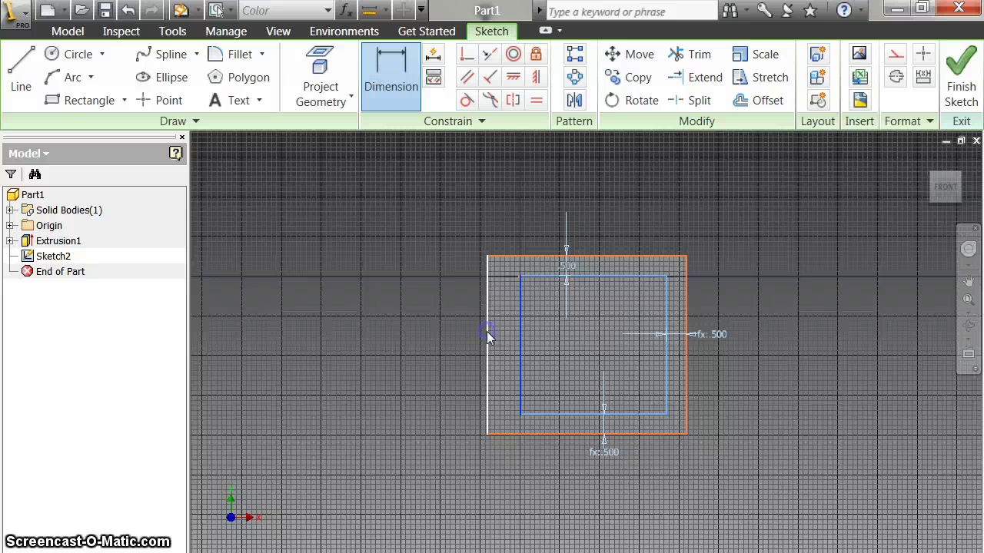
left_click(487, 333)
left_click(418, 329)
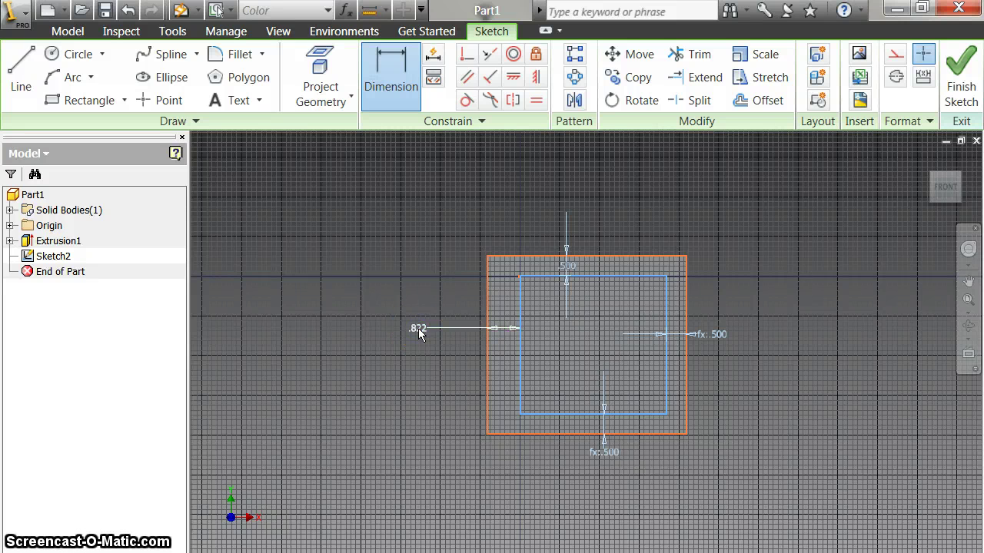
left_click(418, 329)
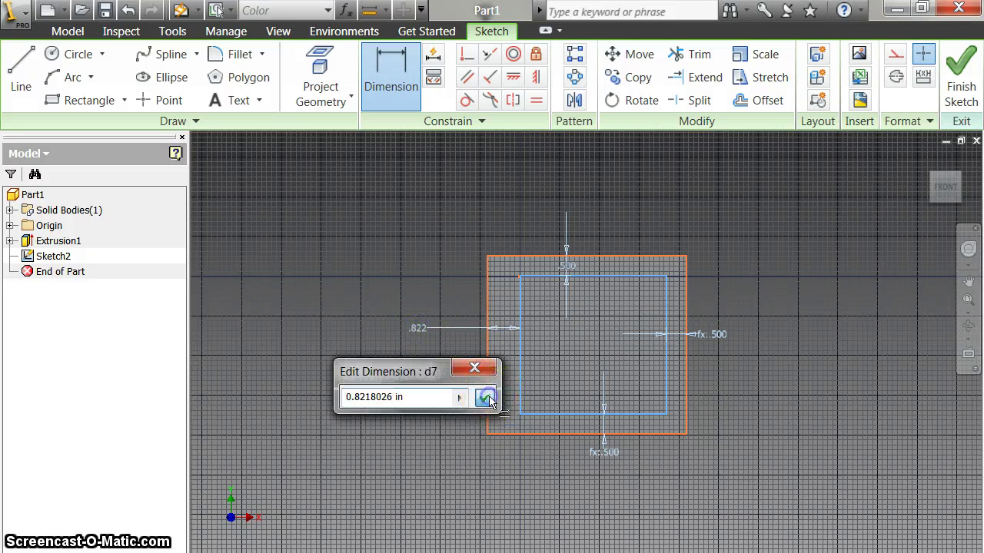
left_click(494, 396)
left_click(416, 329)
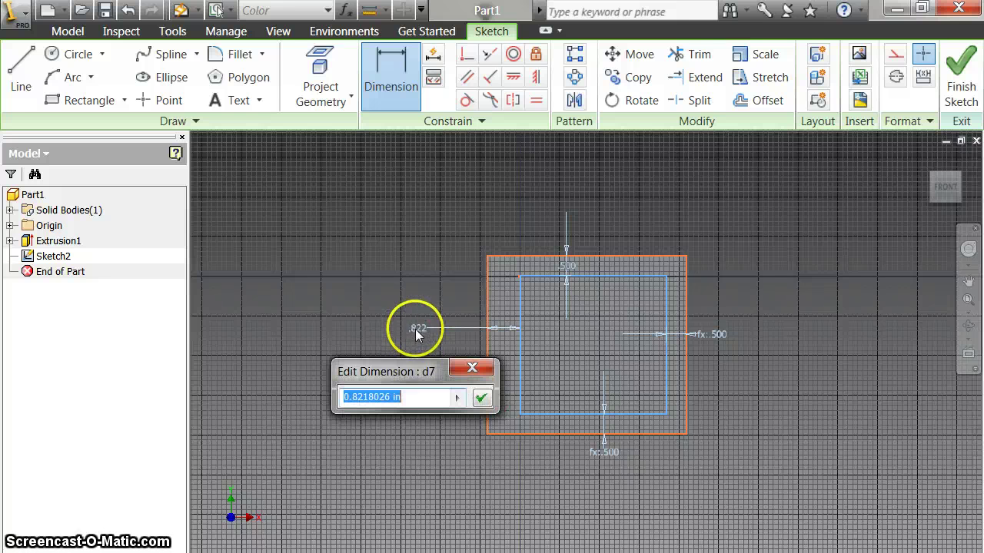
left_click(566, 265)
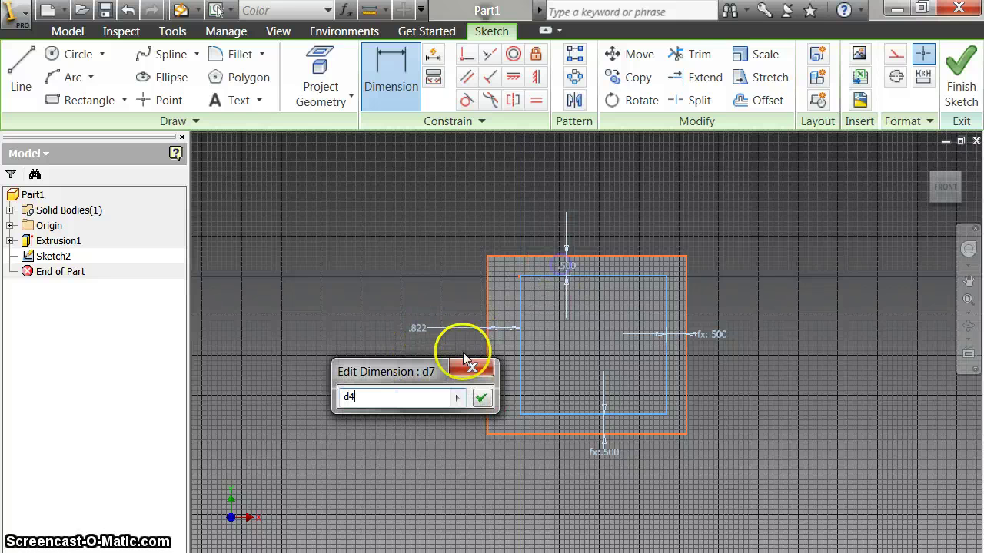
left_click(481, 397)
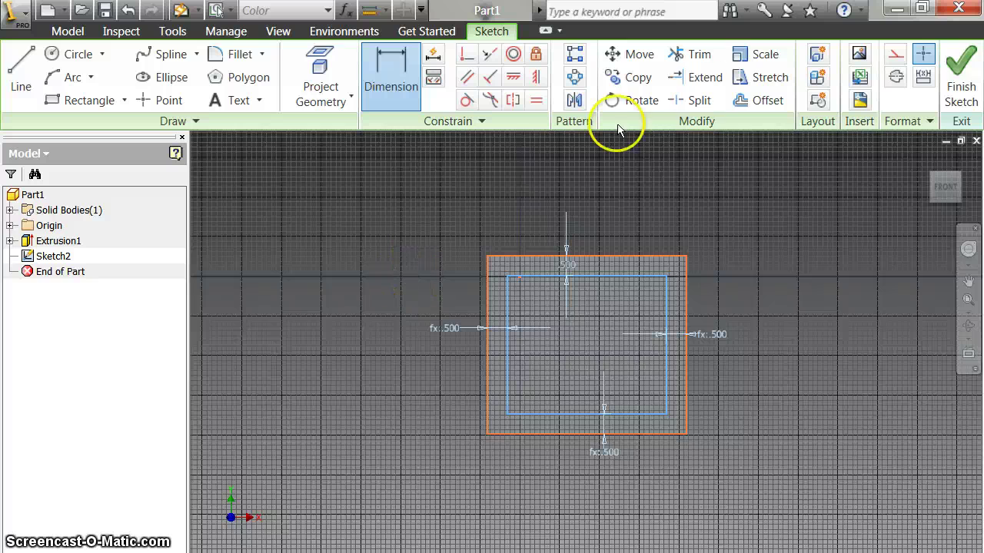
- Finish the sketch and extrude the inner rectangle as a cut 1 in deep into the block
left_click(959, 71)
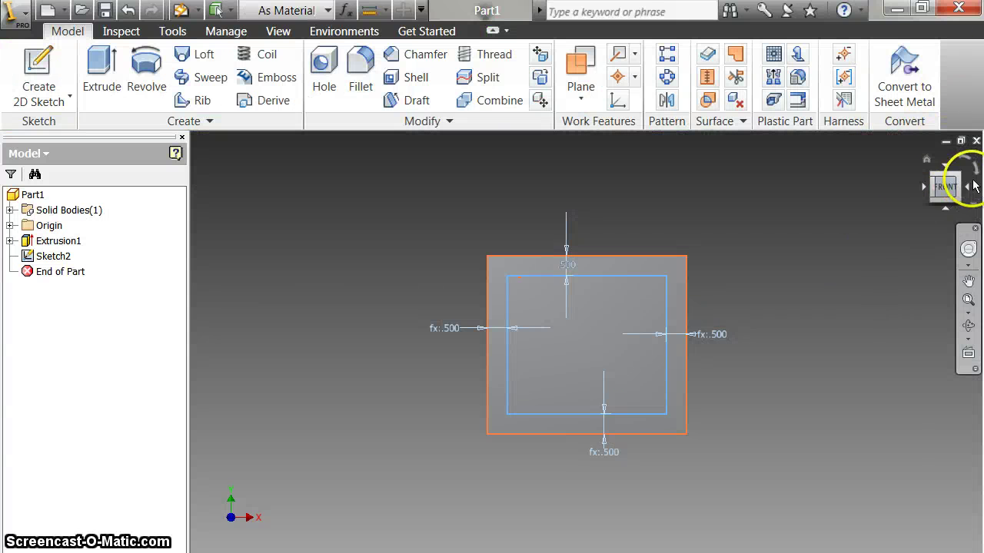
left_click(929, 165)
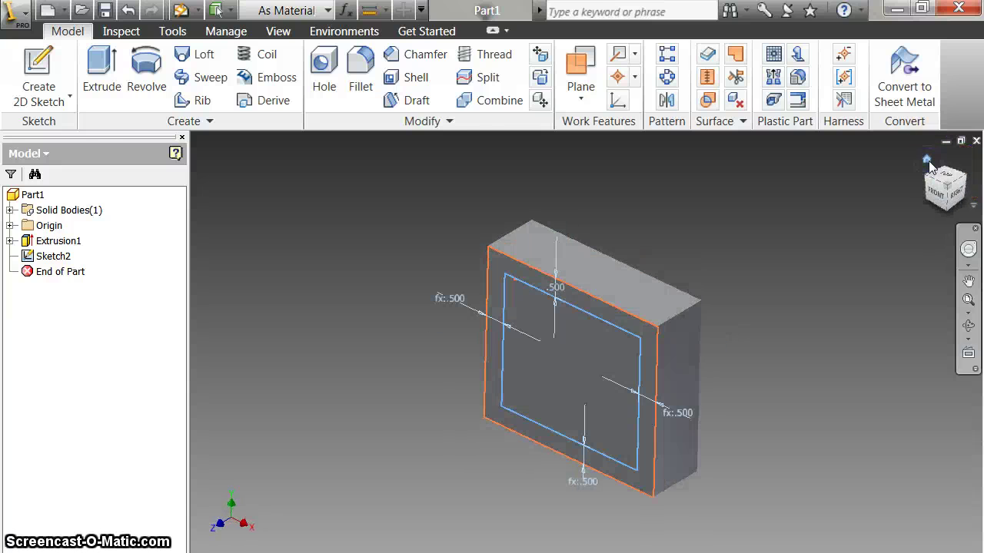
left_click(93, 75)
left_click(547, 346)
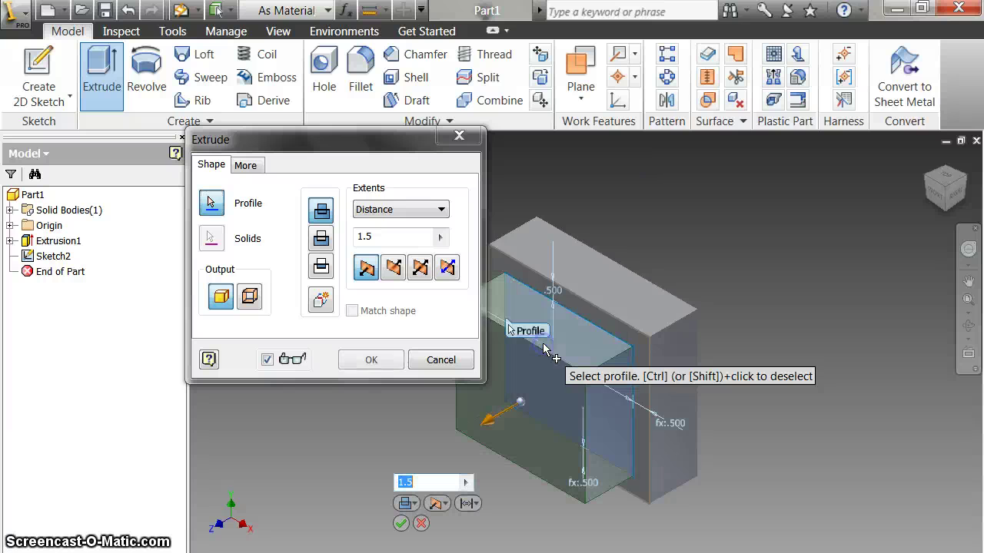
left_click(322, 239)
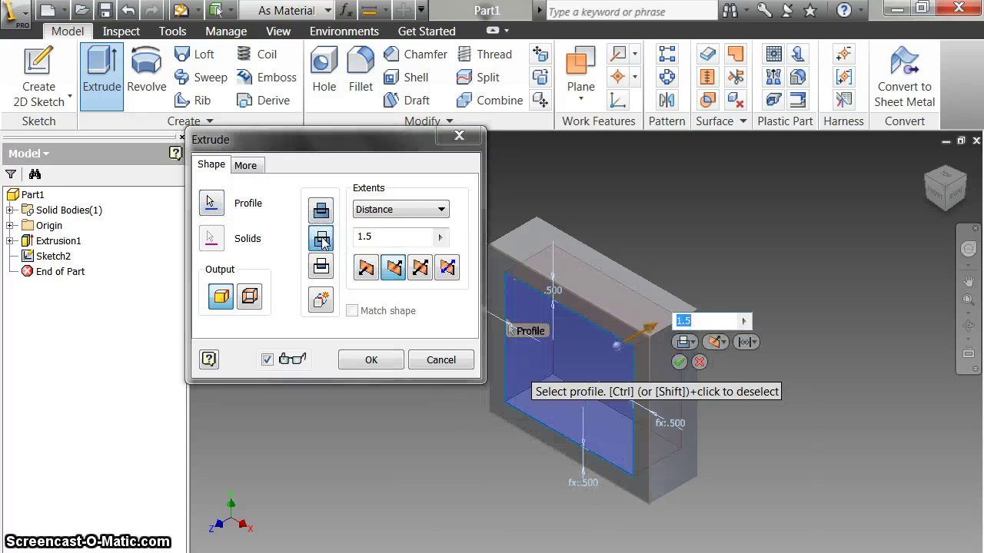
left_click_drag(374, 236, 352, 243)
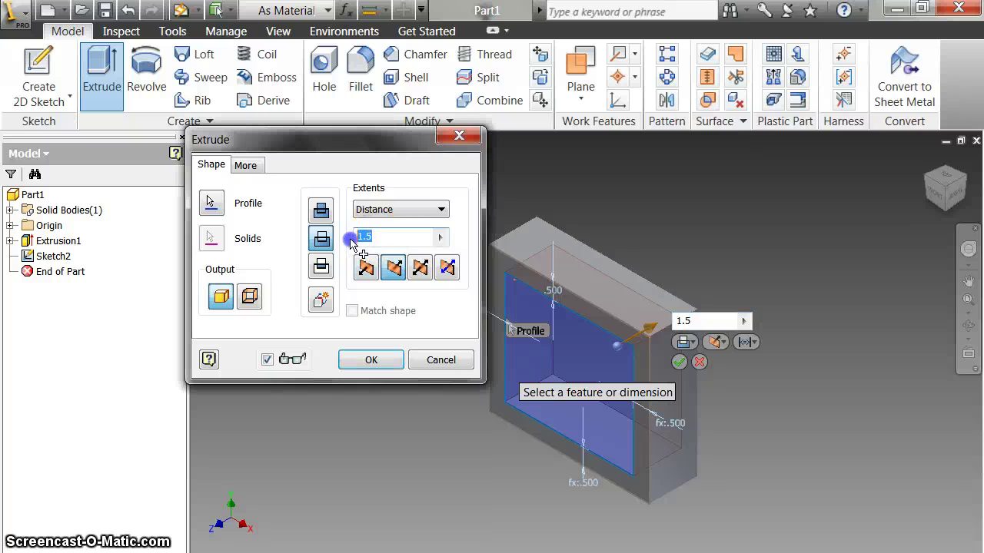
type("1")
left_click(352, 367)
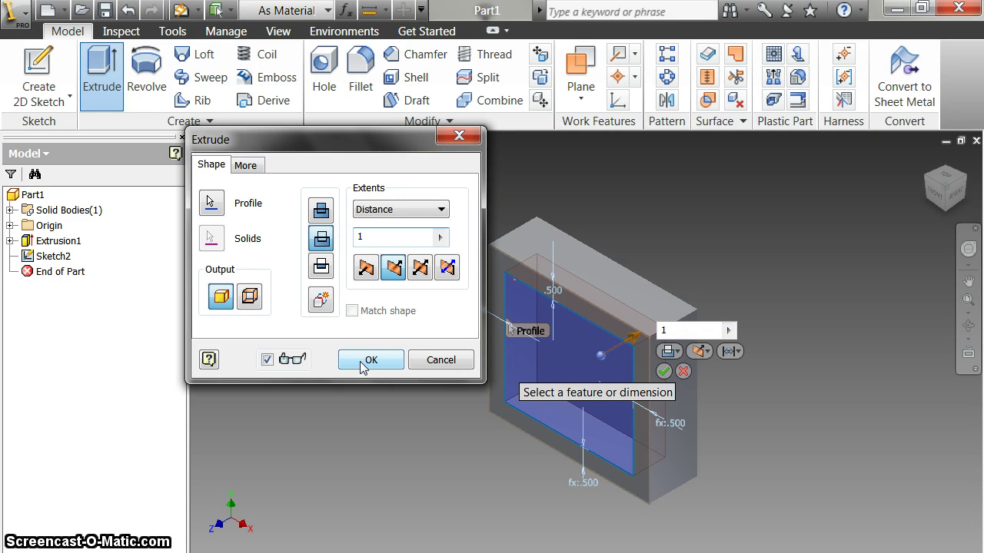
left_click(363, 366)
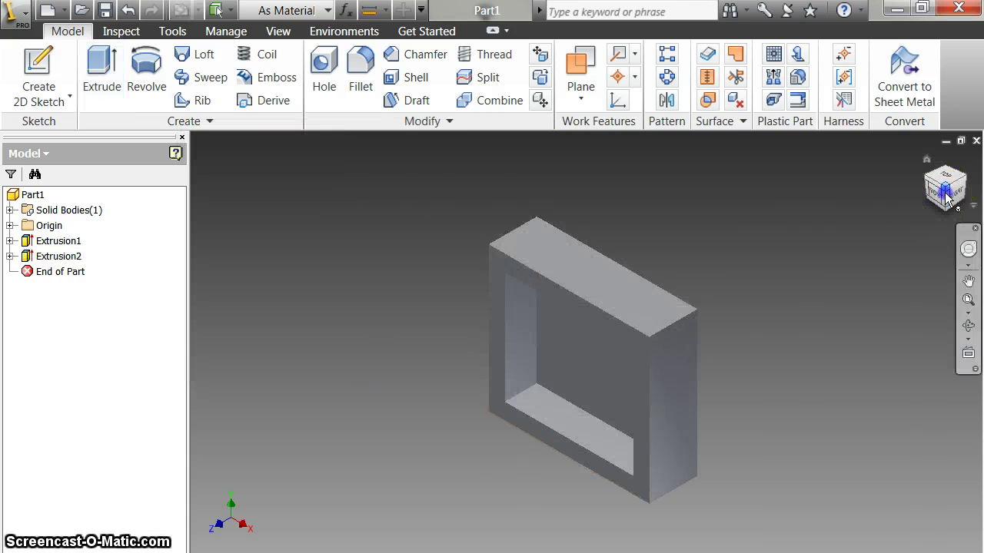
left_click_drag(947, 198, 230, 136)
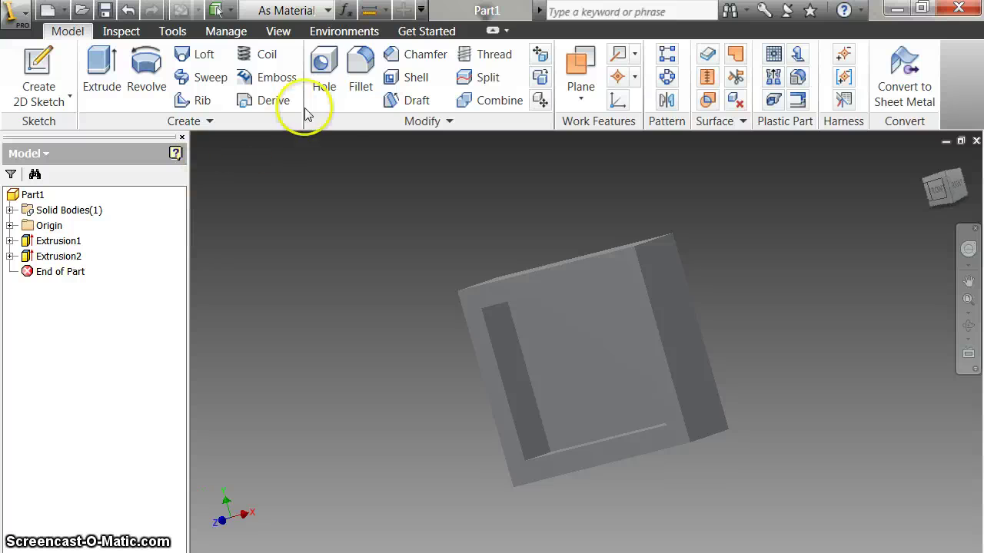
left_click(357, 68)
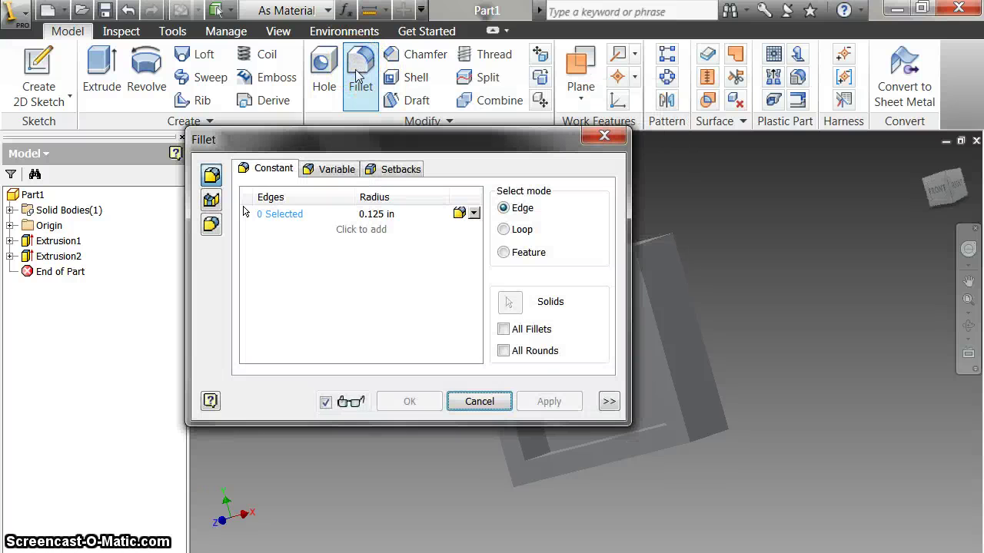
left_click_drag(362, 140, 199, 93)
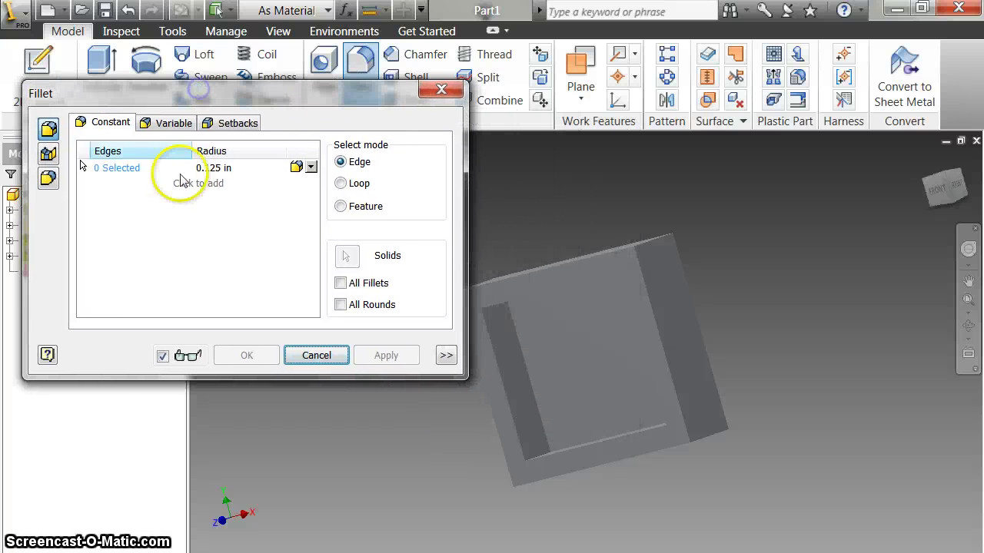
left_click(535, 297)
left_click(498, 358)
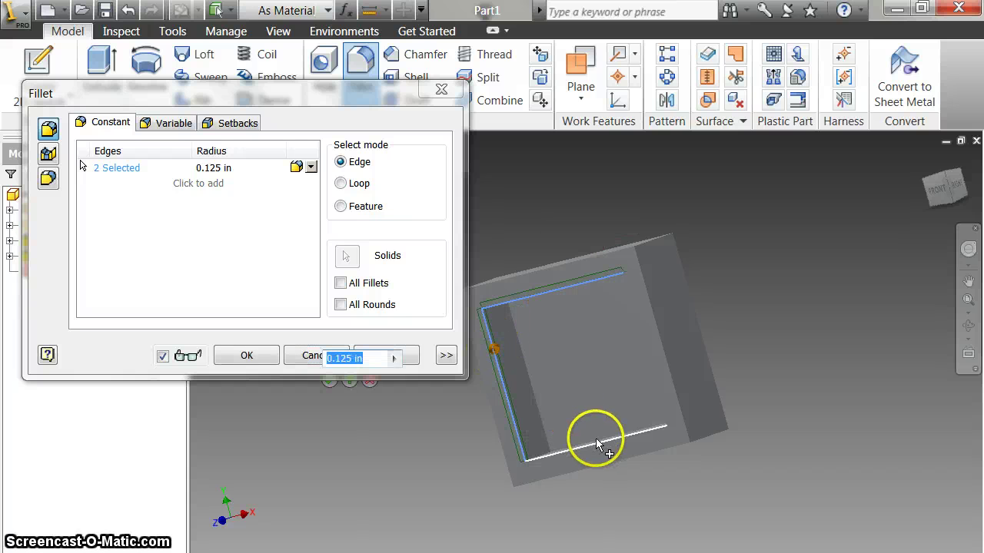
left_click(597, 444)
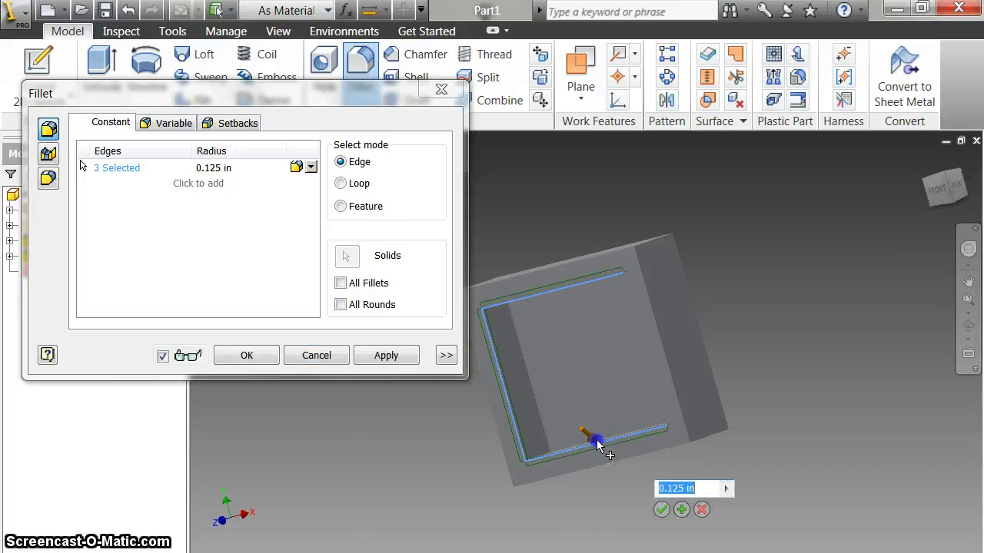
left_click(659, 393)
left_click(523, 382)
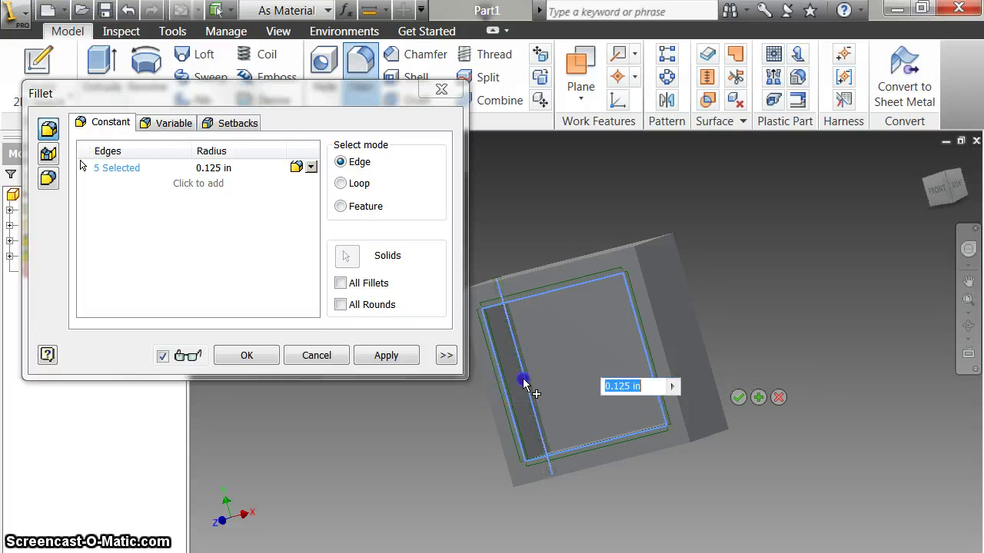
left_click(938, 189)
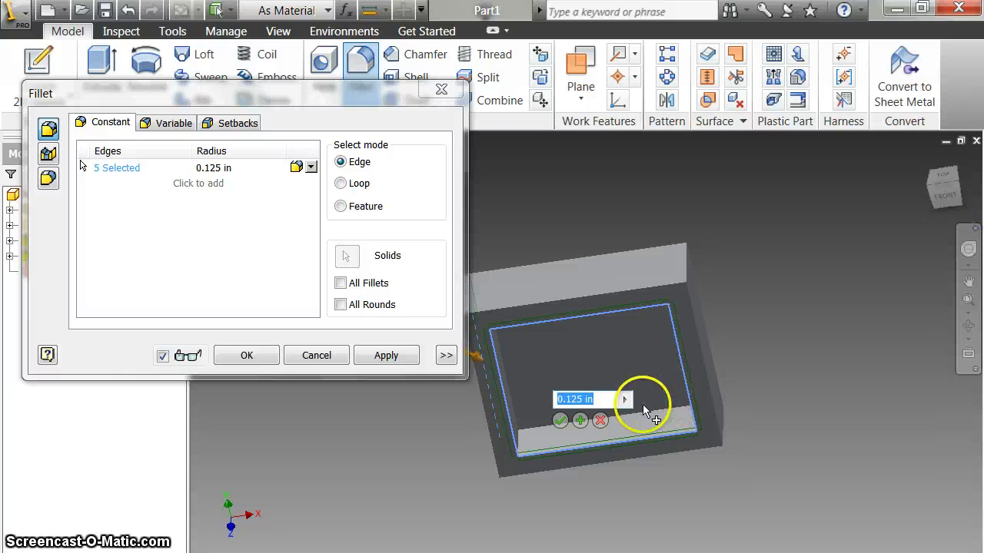
left_click(317, 356)
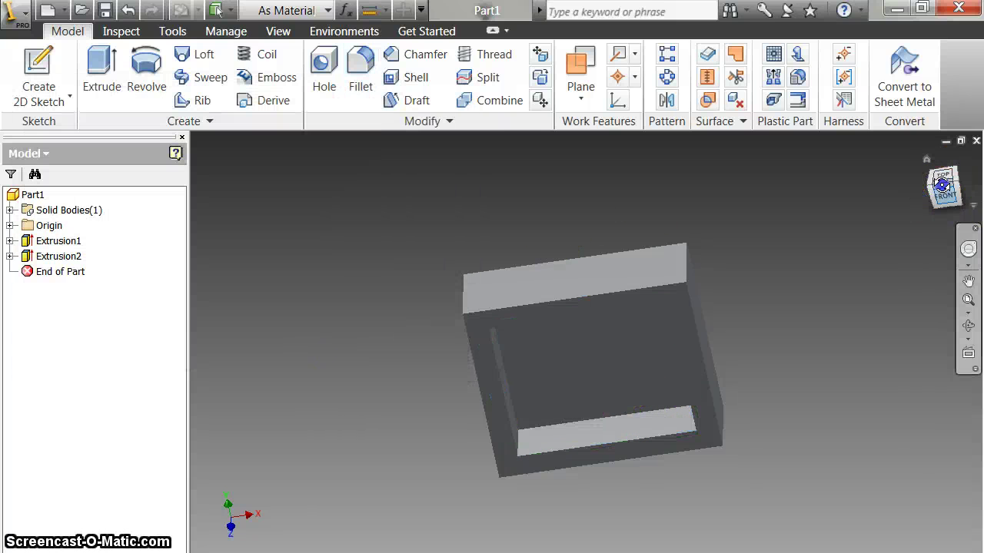
- Start a 0.125 in constant-radius fillet and select the four edges around the pocket's opening
left_click(941, 185)
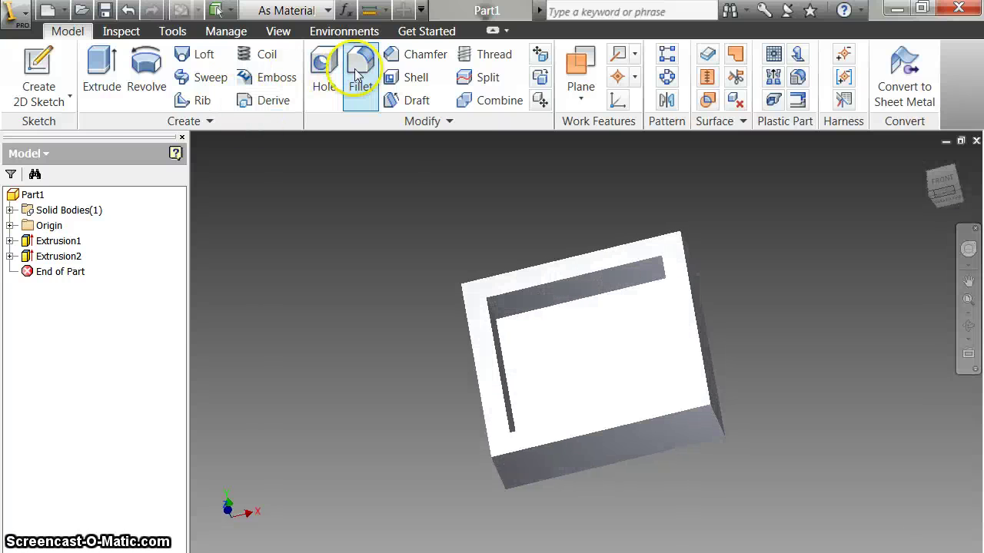
left_click(359, 73)
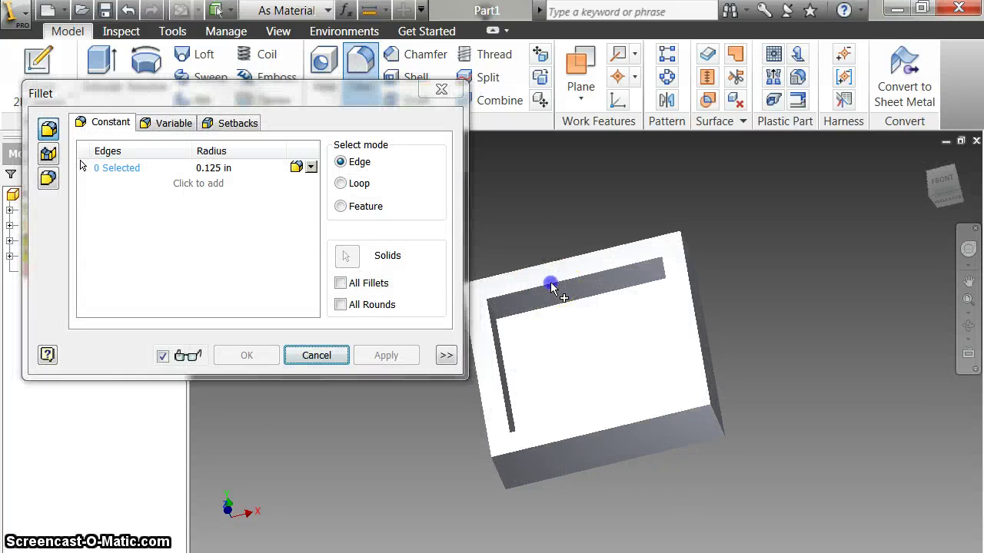
left_click(548, 285)
left_click(496, 334)
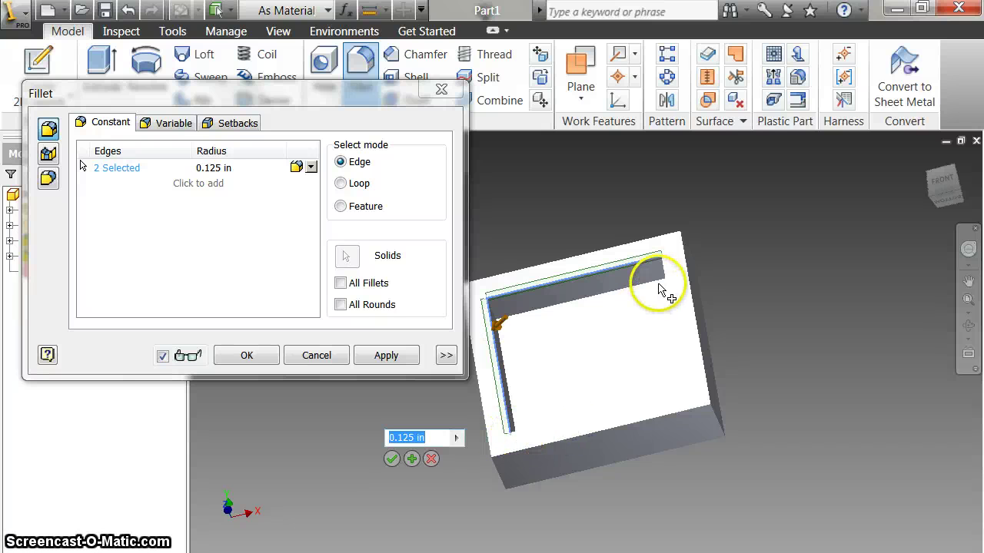
left_click(944, 189)
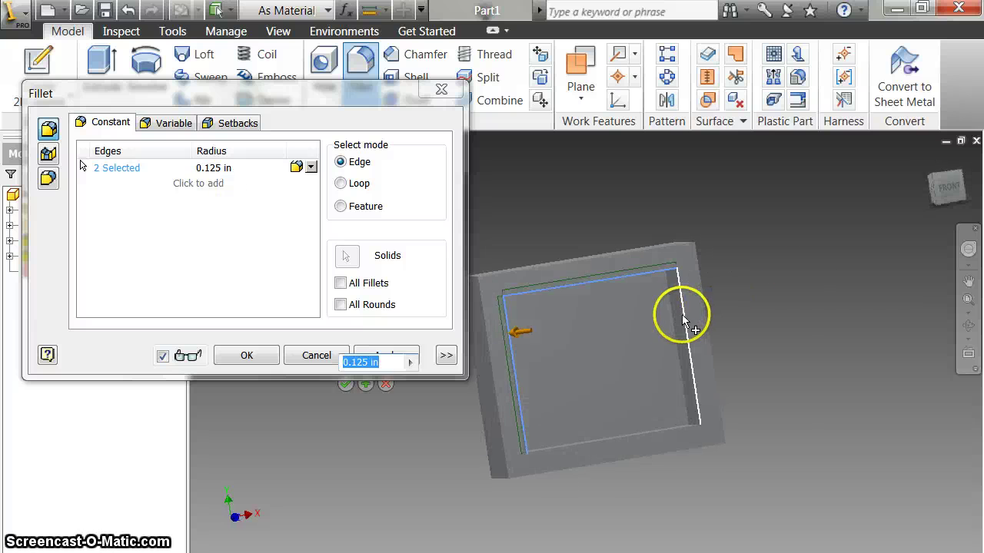
left_click(683, 320)
left_click(647, 440)
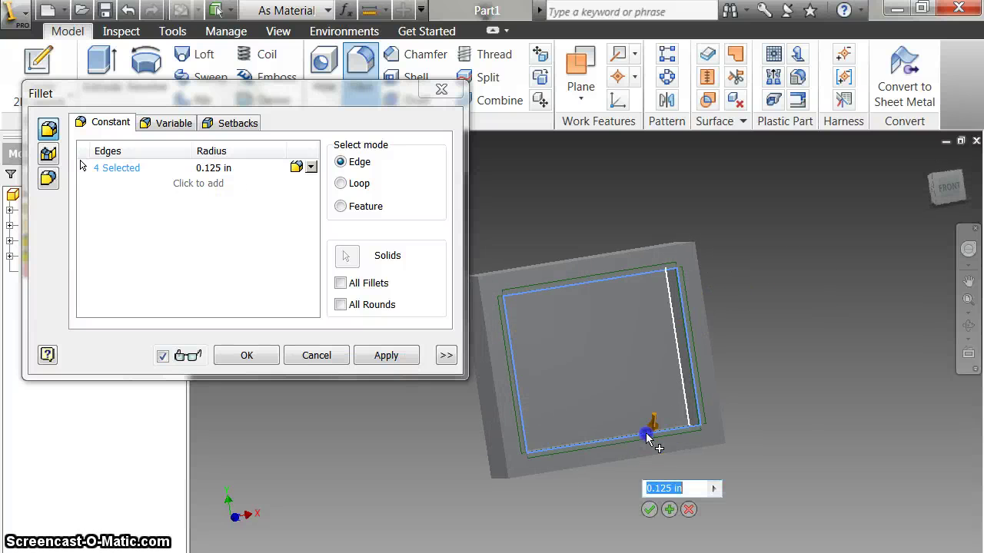
- Add the four edges around the pocket's floor to the 0.125 in fillet selection
left_click(681, 364)
left_click_drag(938, 194, 831, 240)
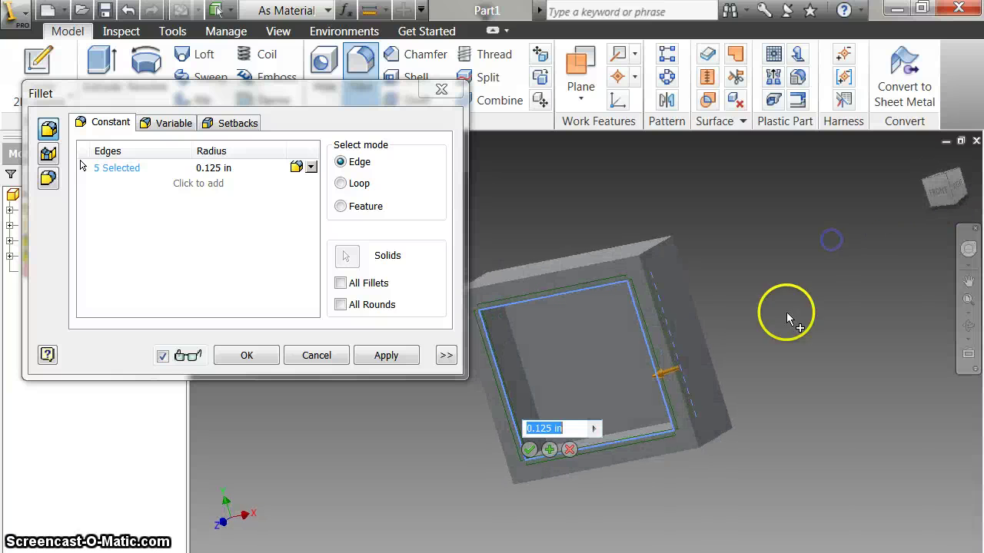
left_click(521, 356)
left_click(586, 440)
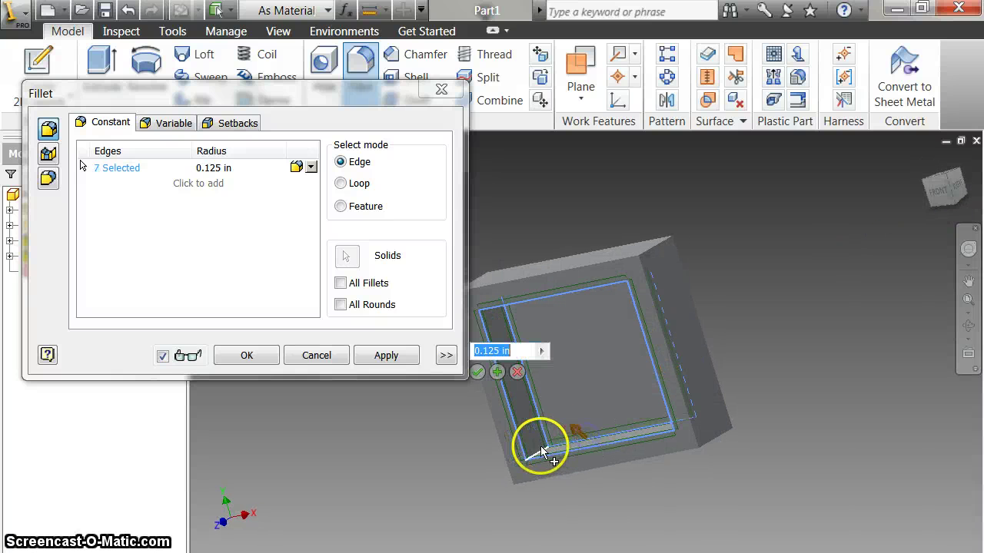
left_click_drag(944, 193, 942, 167)
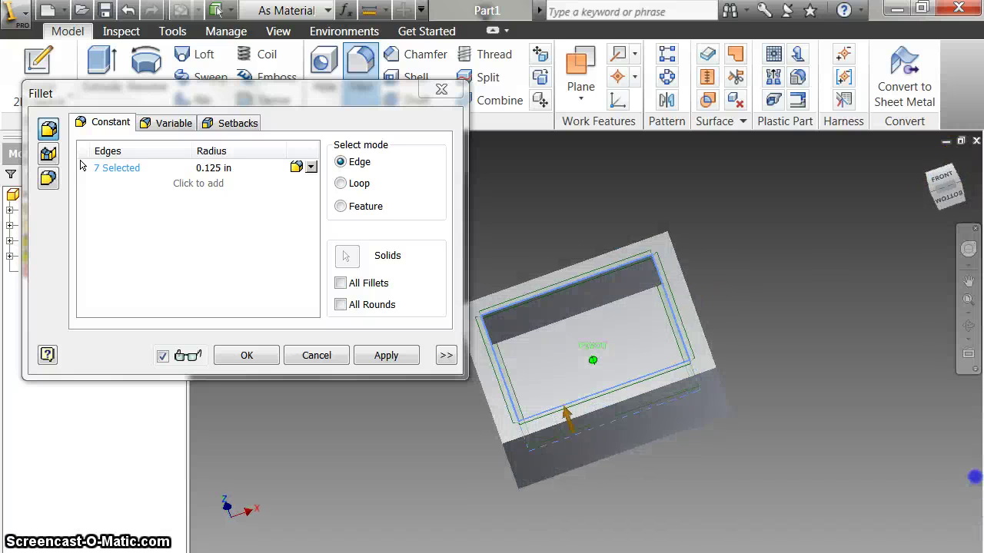
left_click(605, 308)
- Add the four corner edges running down the pocket's depth to the 0.125 in fillet selection
left_click(959, 189)
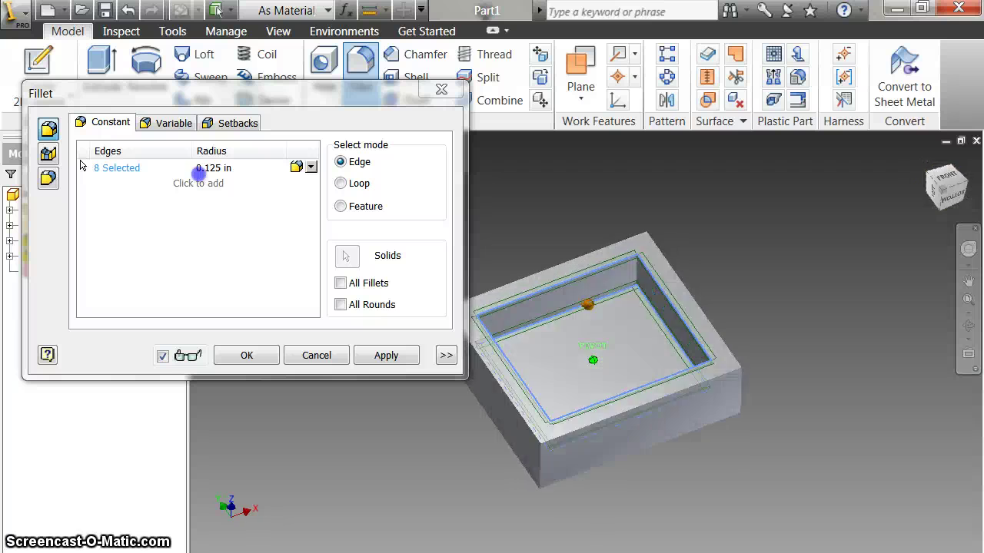
left_click(625, 284)
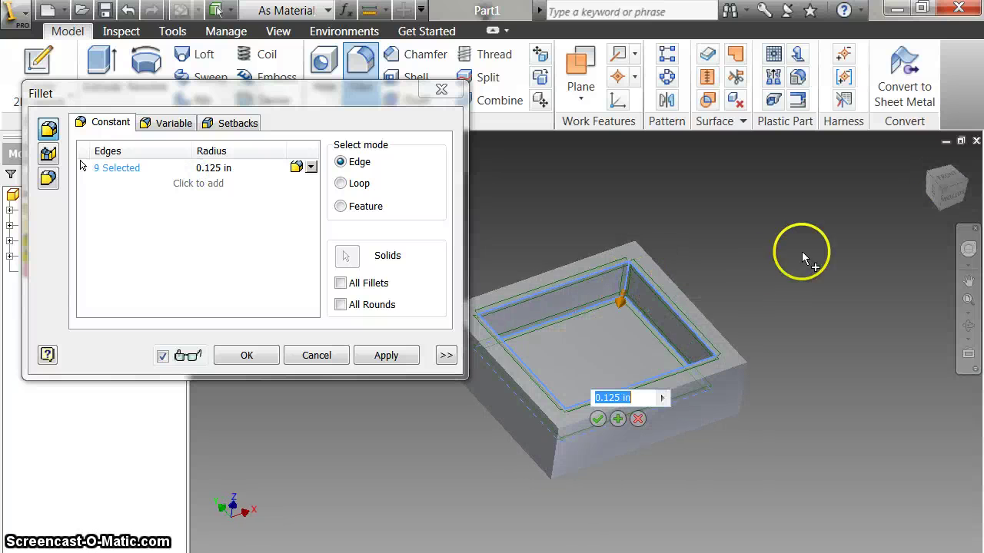
left_click(924, 206)
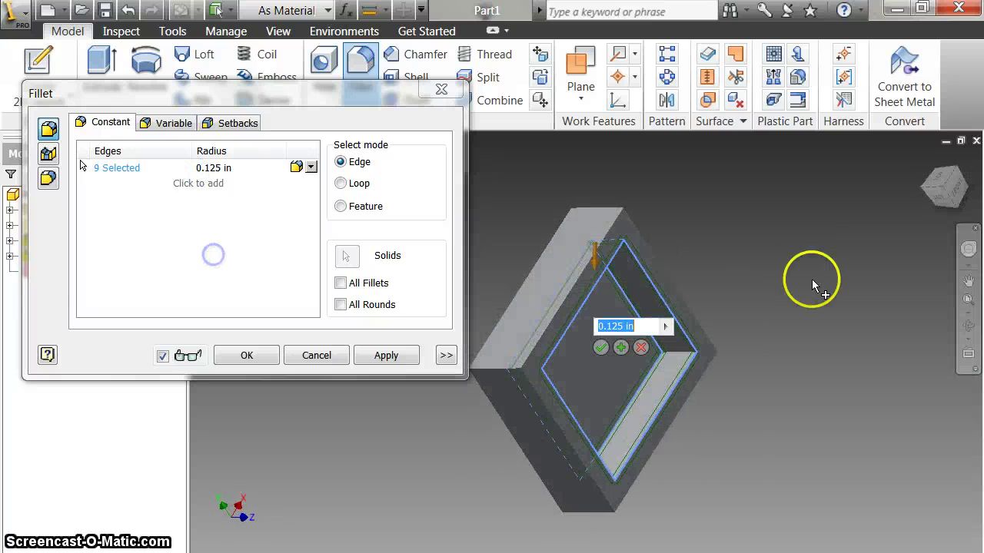
left_click(681, 356)
mouse_move(944, 187)
left_mouse_down()
mouse_move(866, 243)
mouse_move(806, 257)
mouse_move(762, 248)
left_mouse_up()
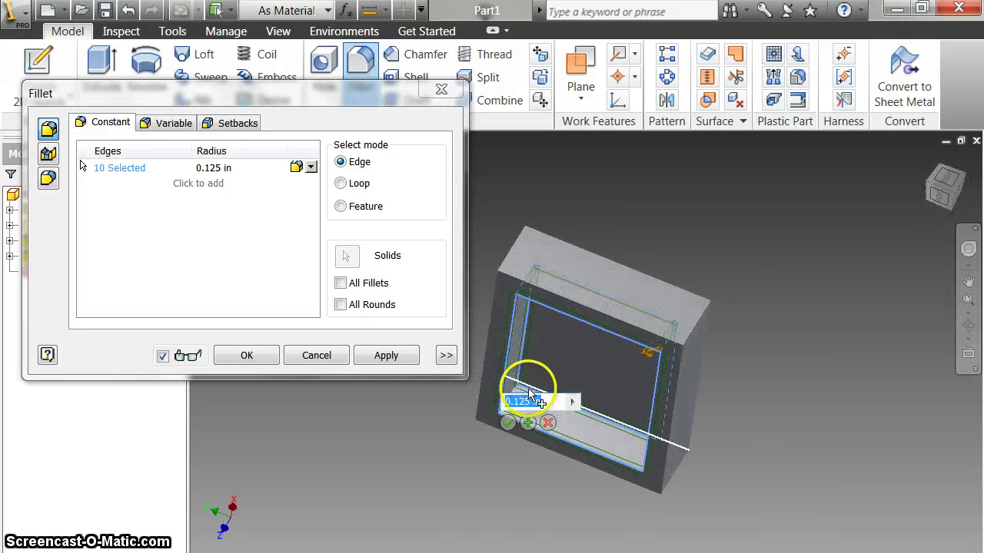
left_click(530, 393)
left_click_drag(959, 176, 975, 191)
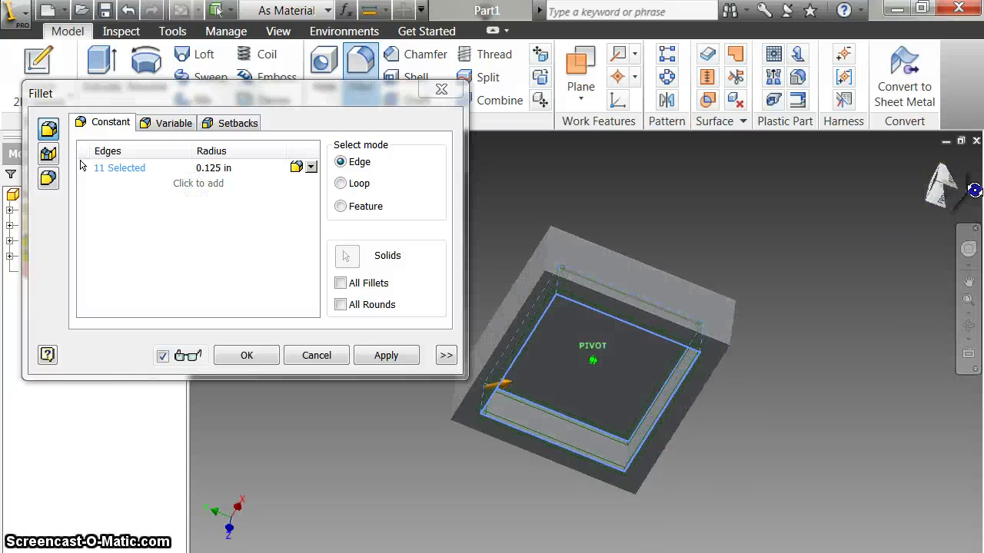
left_click(624, 454)
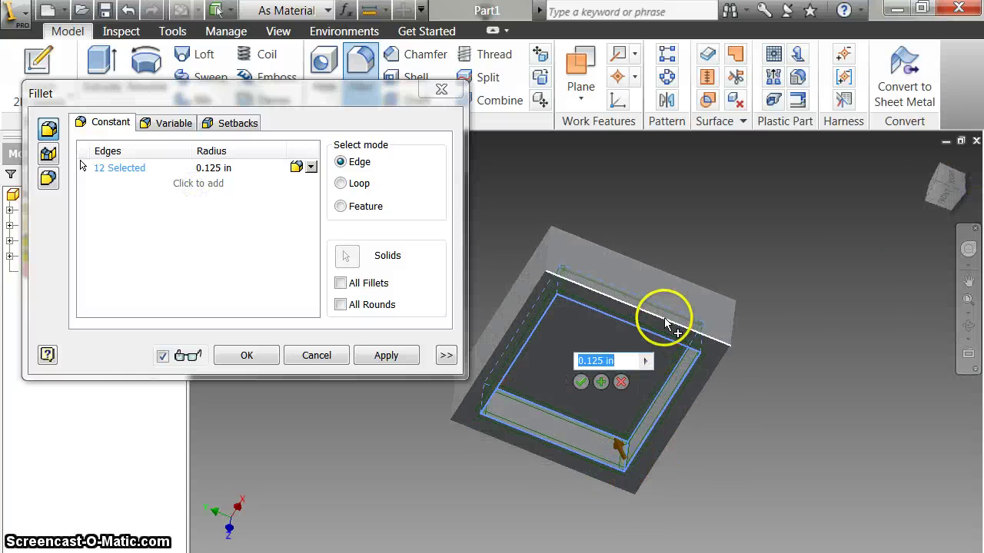
- Add the four outer edges of the block's pocket-side face to the fillet selection
left_click(667, 323)
left_click(523, 311)
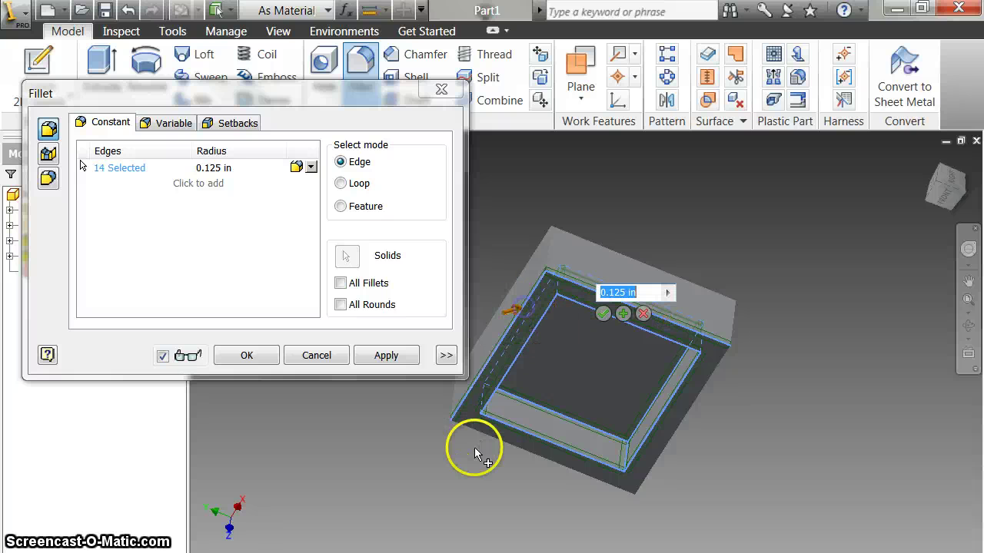
left_click(495, 443)
left_click(691, 423)
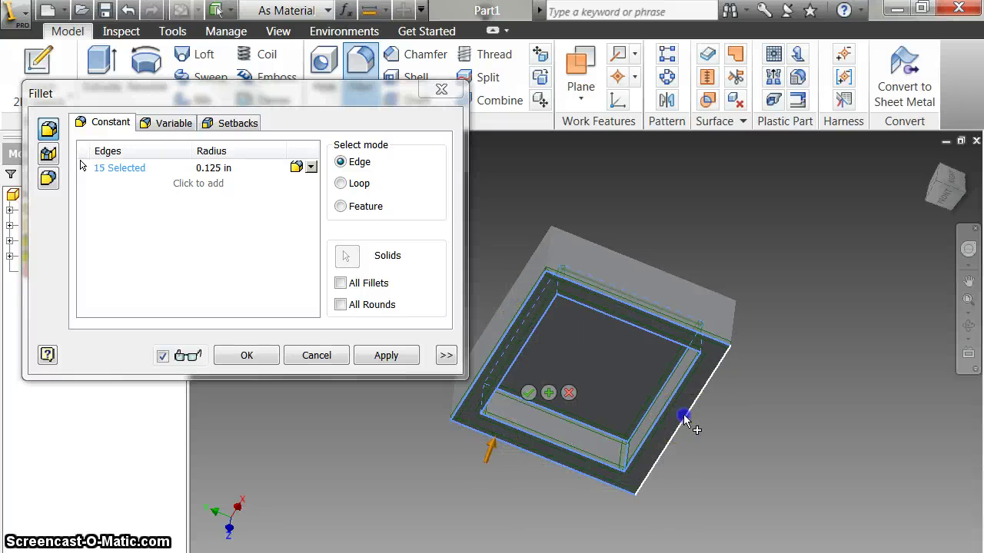
- Add the block's four outer corner edges to the selection and apply the 0.125 in fillet
left_click(730, 318)
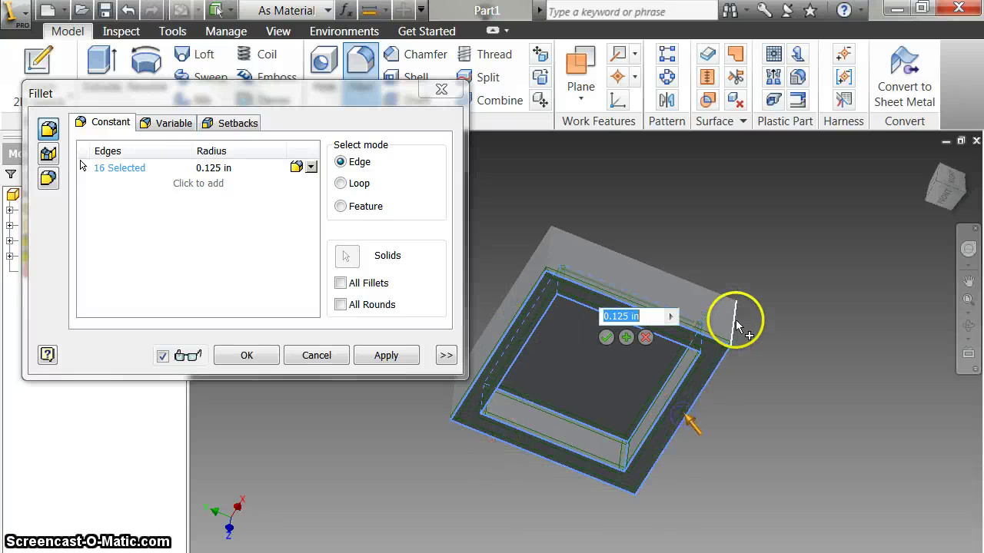
left_click(546, 261)
left_click_drag(967, 189, 852, 466)
left_click(657, 430)
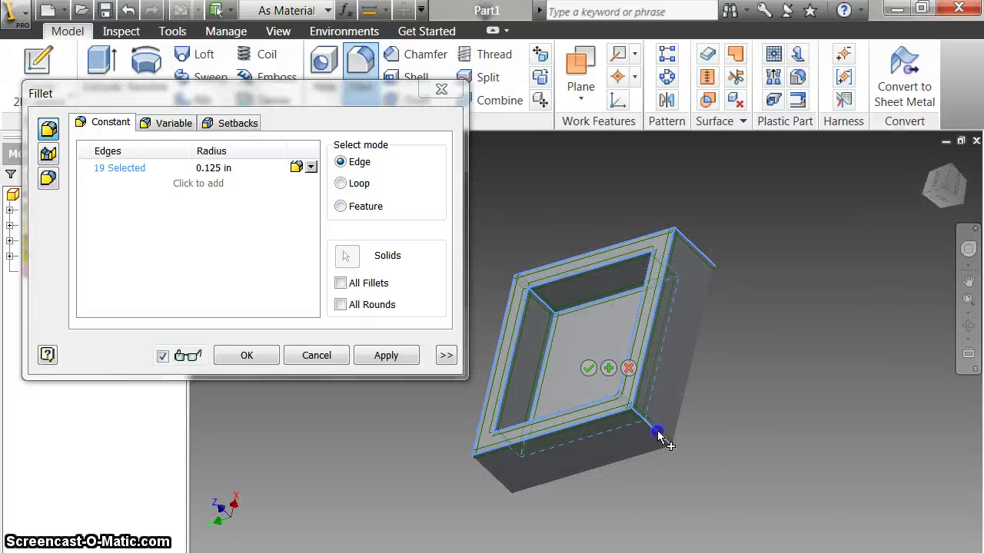
left_click(494, 481)
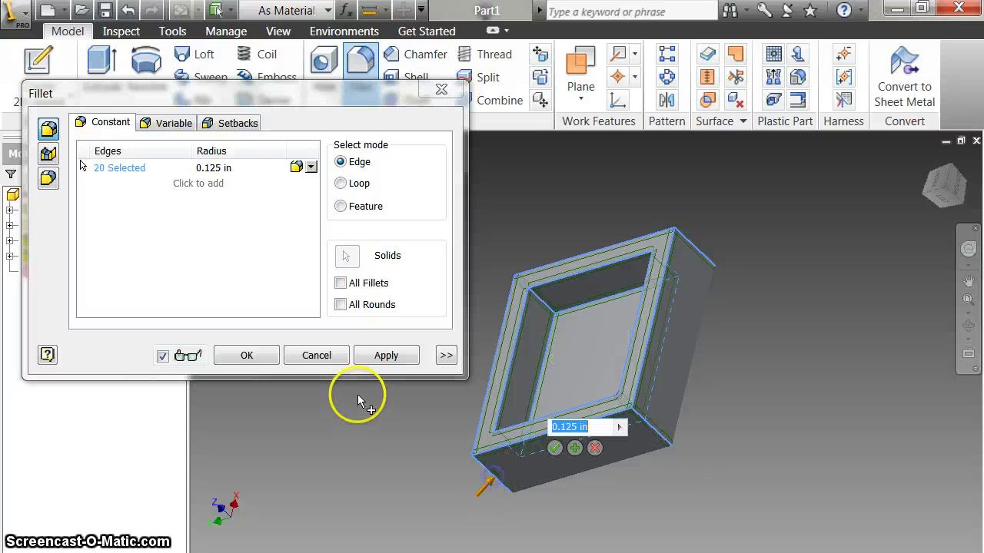
left_click(374, 360)
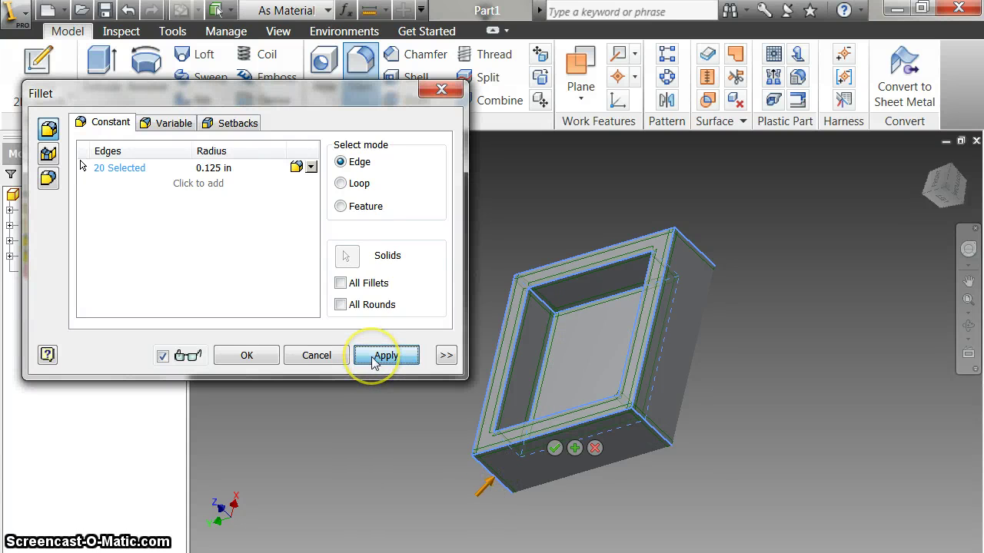
left_click(375, 359)
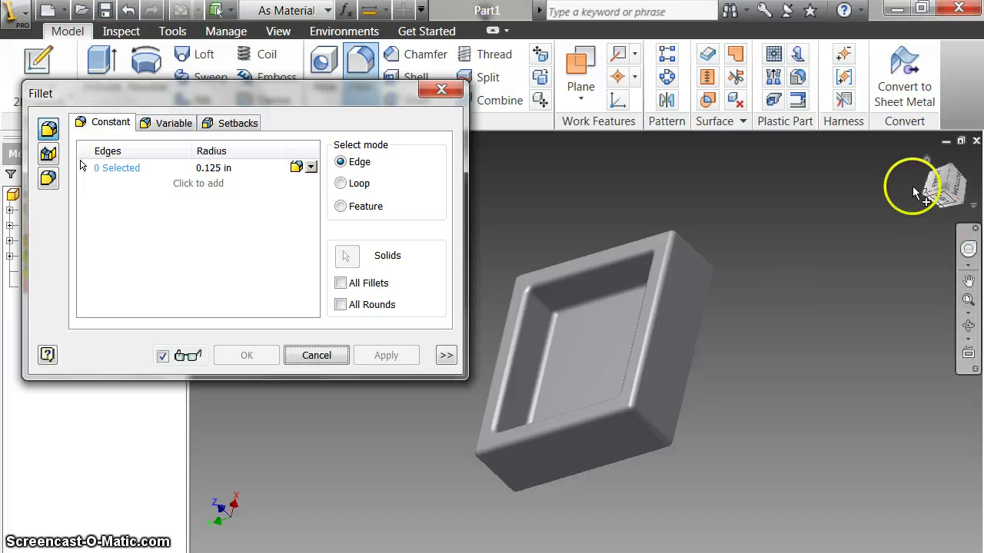
mouse_move(917, 184)
left_mouse_down()
mouse_move(246, 149)
mouse_move(249, 140)
mouse_move(241, 153)
left_mouse_up()
left_click(209, 168)
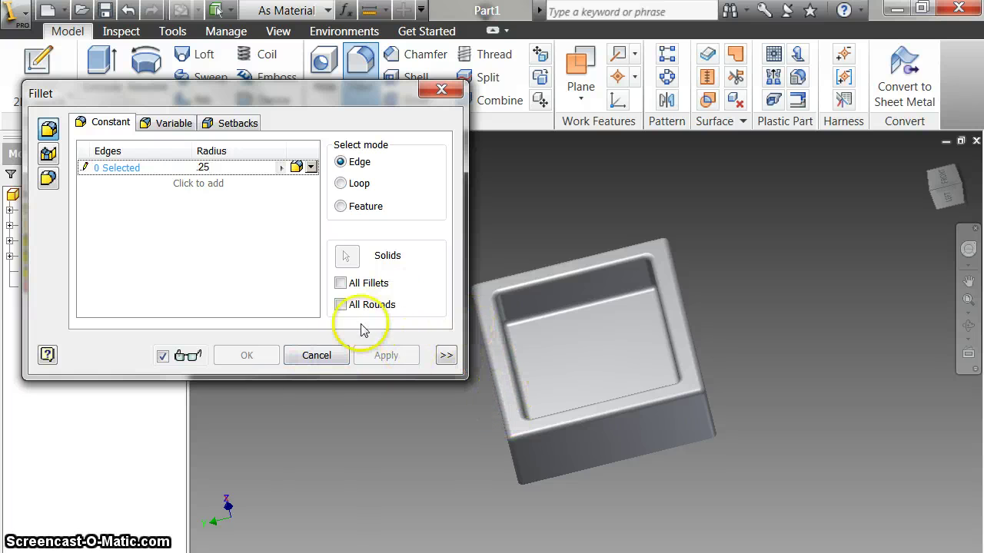
left_click(331, 367)
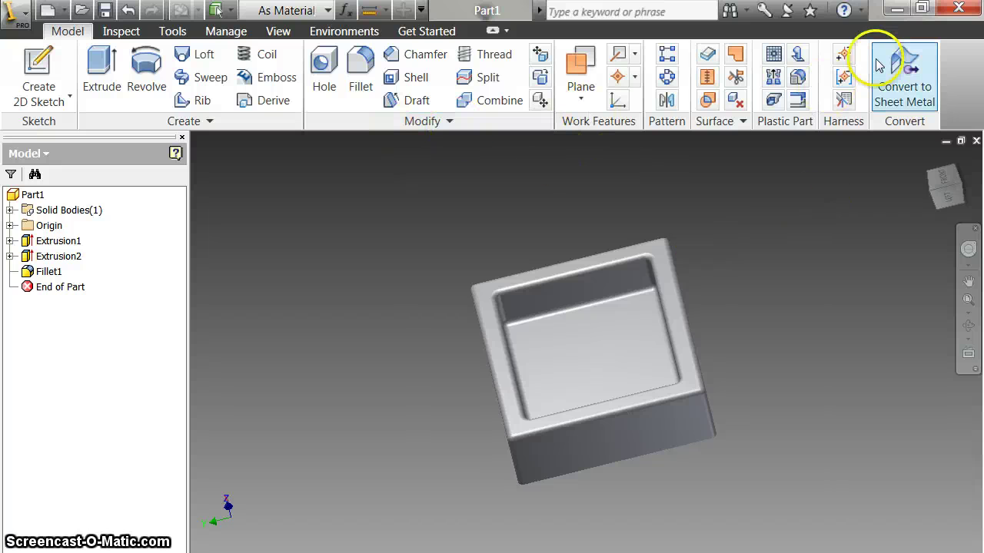
- Shell the block inward with a 0.125 in wall thickness, removing the flat face opposite the pocket
mouse_move(952, 198)
left_mouse_down()
mouse_move(851, 482)
mouse_move(802, 398)
mouse_move(695, 381)
left_mouse_up()
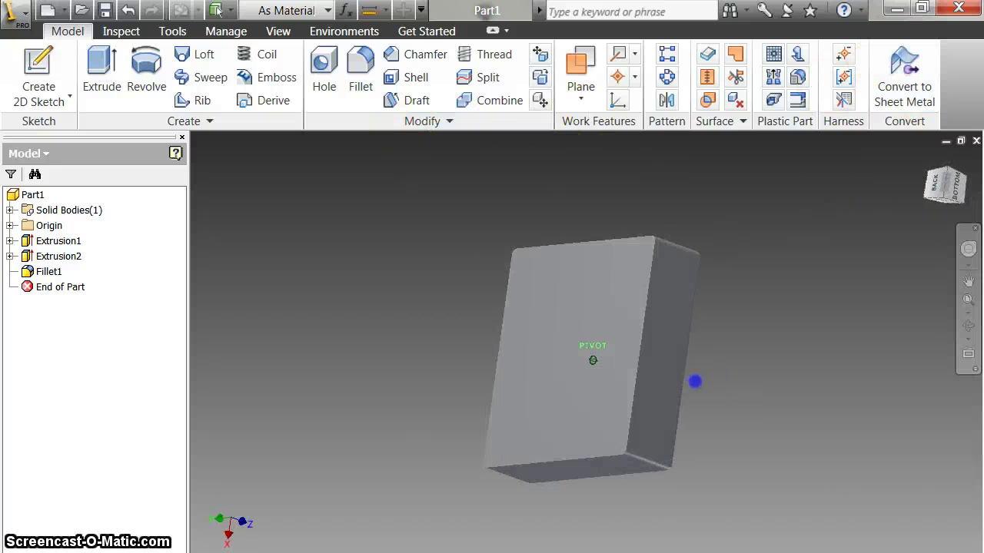
left_click(398, 81)
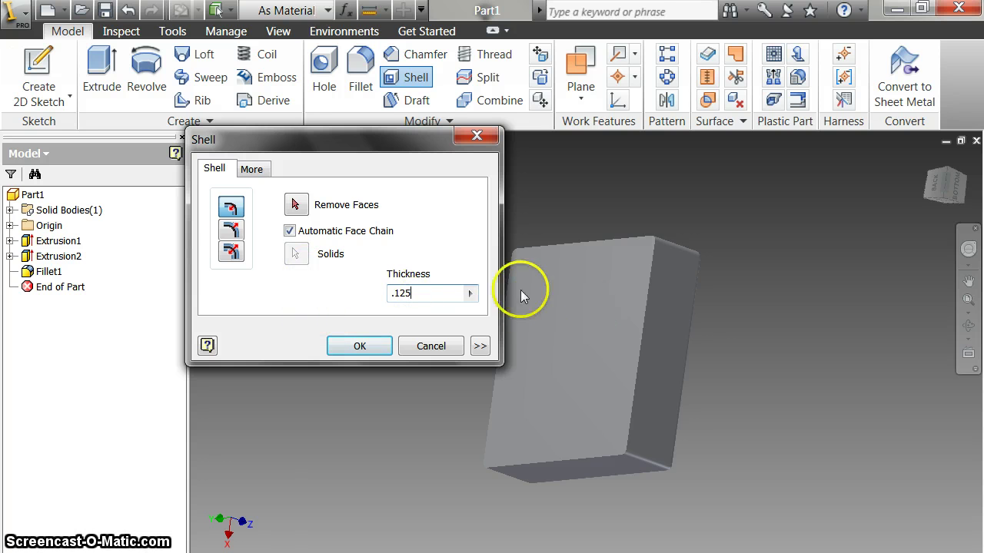
left_click(589, 329)
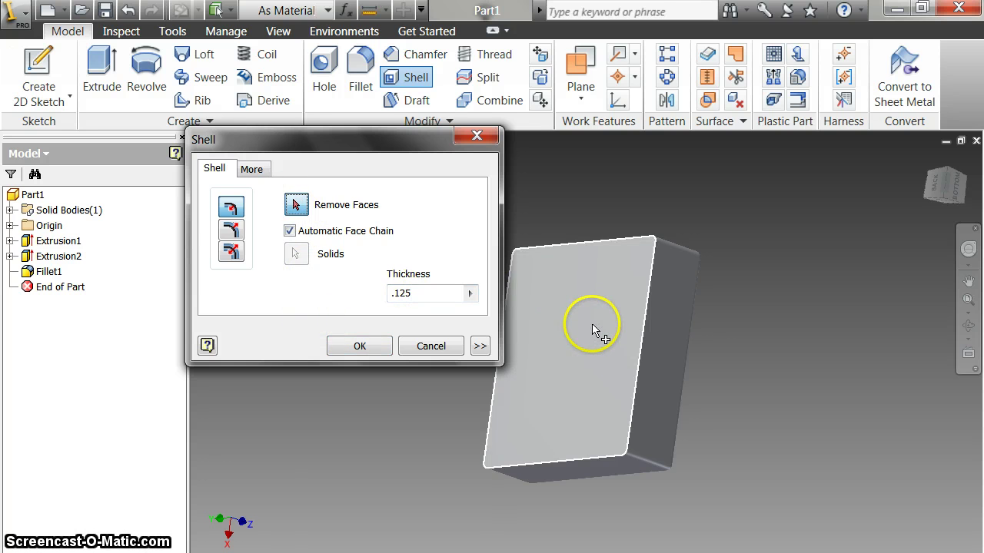
left_click(408, 298)
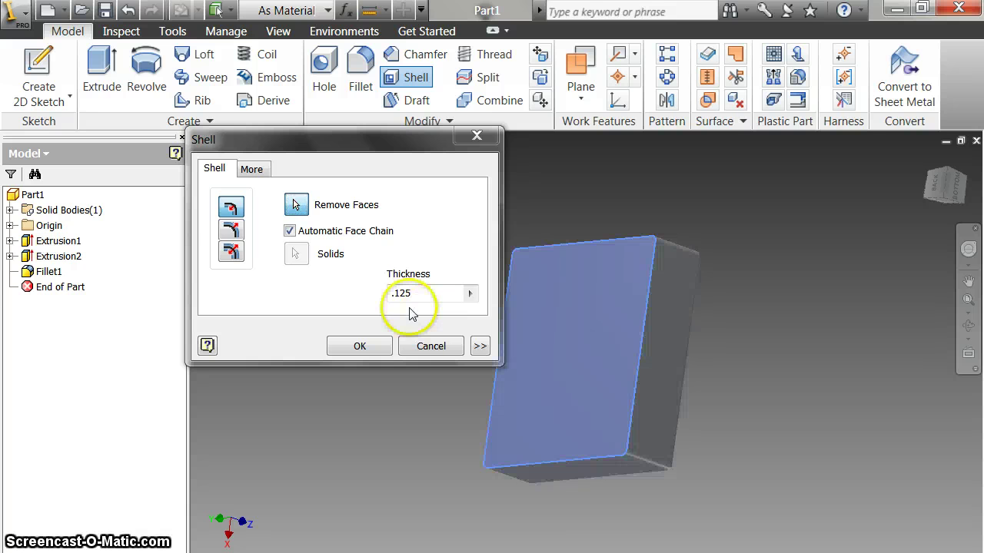
left_click(353, 345)
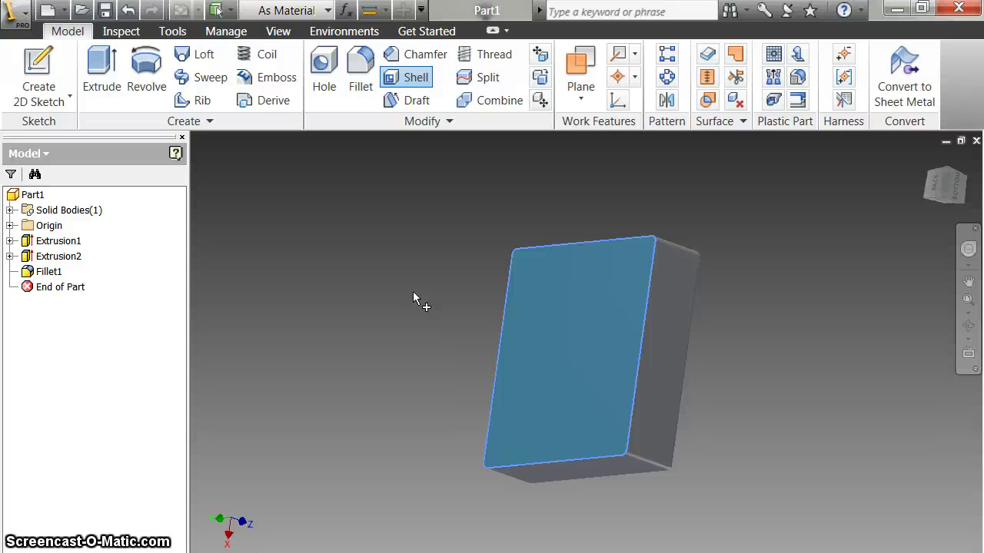
- Start a new sketch on the pocket's floor and view it straight on from the front
mouse_move(935, 187)
middle_mouse_down("shift")
mouse_move(215, 223)
mouse_move(272, 244)
mouse_move(323, 174)
mouse_move(338, 508)
mouse_move(351, 545)
mouse_move(338, 160)
mouse_move(356, 247)
mouse_move(408, 246)
mouse_move(626, 136)
mouse_move(725, 478)
mouse_move(813, 453)
mouse_move(839, 501)
middle_mouse_up("shift")
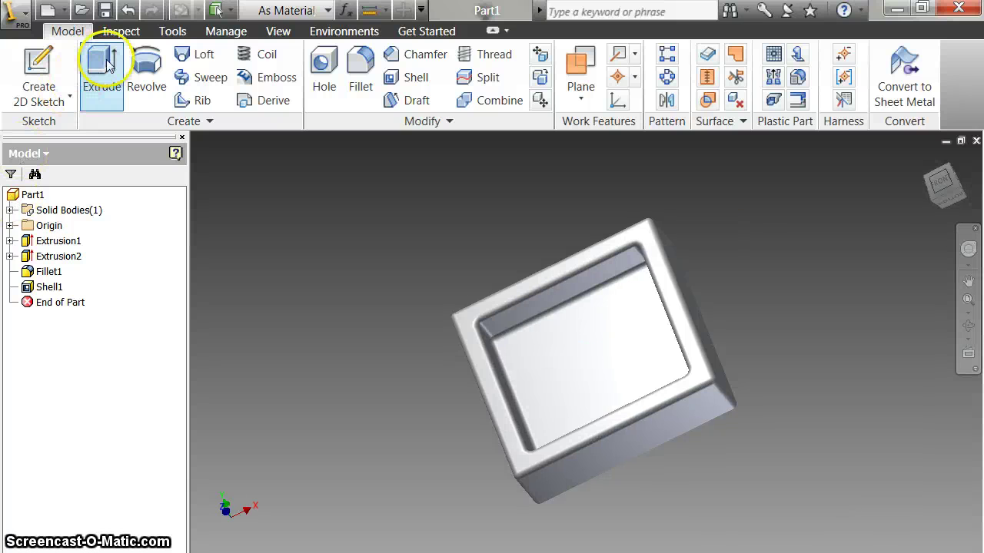
left_click(39, 76)
left_click(588, 353)
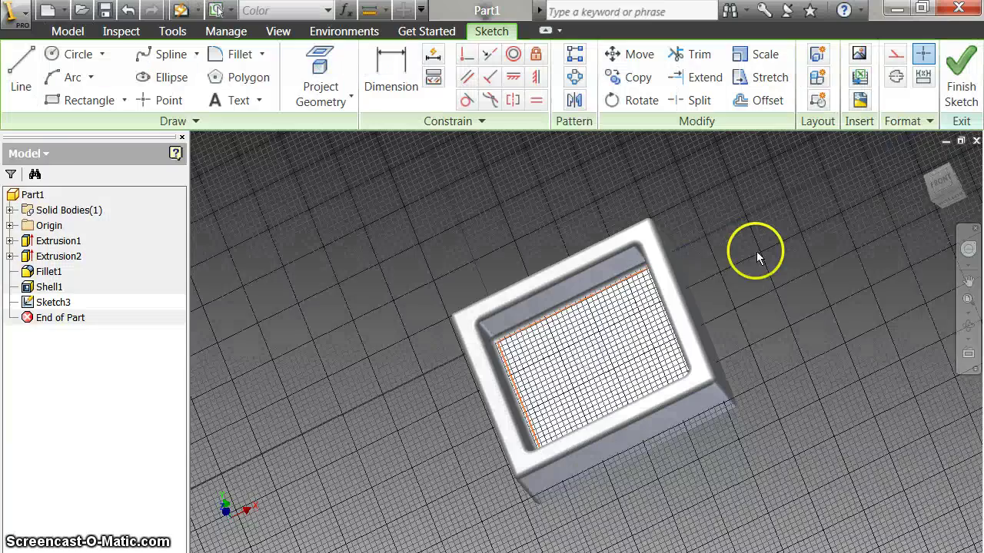
left_click(939, 183)
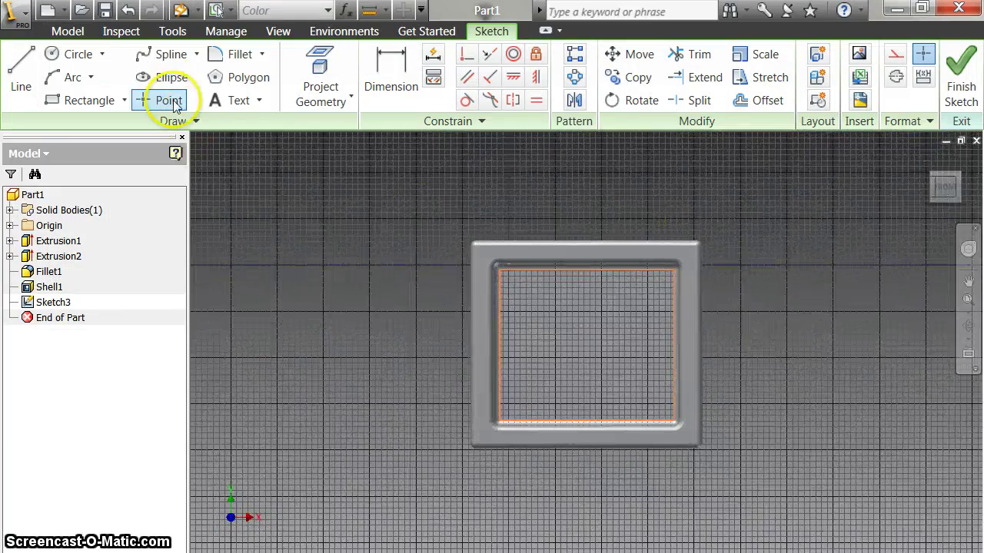
- Sketch two thin horizontal rectangles on the pocket floor, one about 2.49 by 0.25 in near the upper edge and a similar one near the lower edge
left_click(175, 104)
key("Escape")
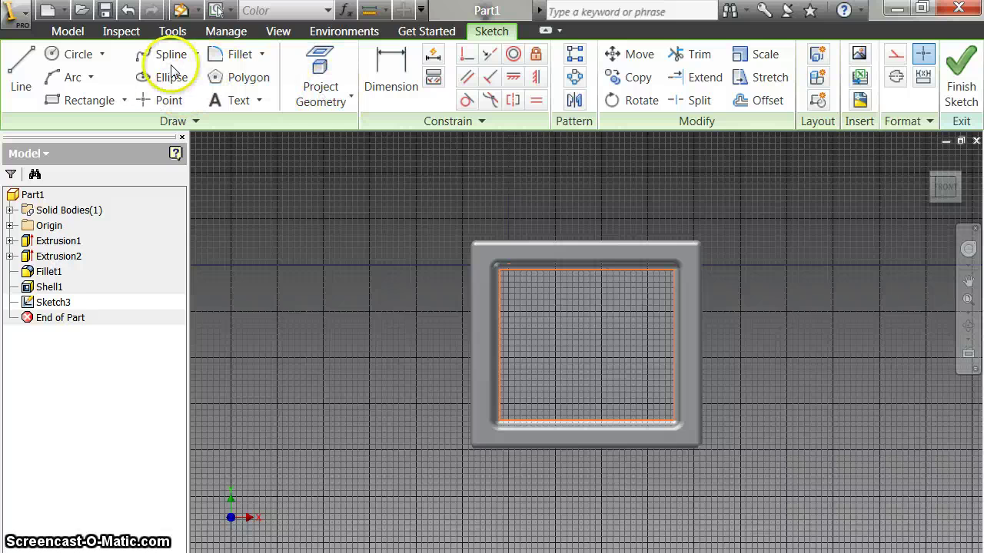
left_click(77, 100)
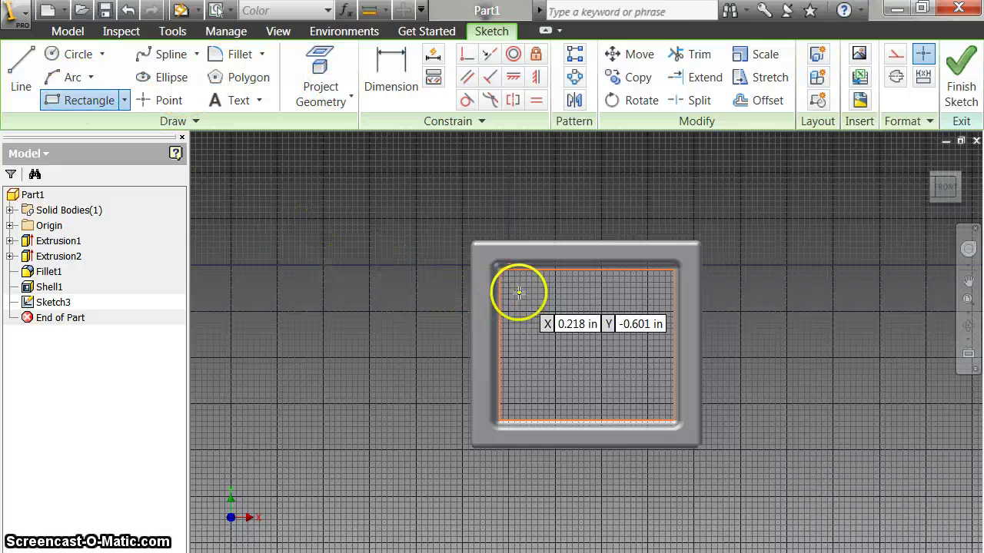
left_click(529, 293)
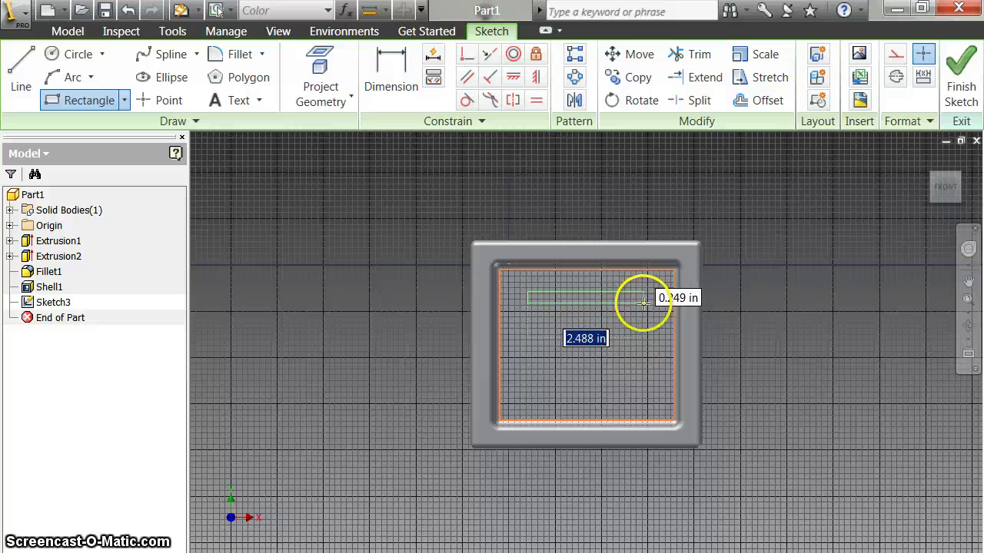
left_click(644, 303)
left_click(542, 388)
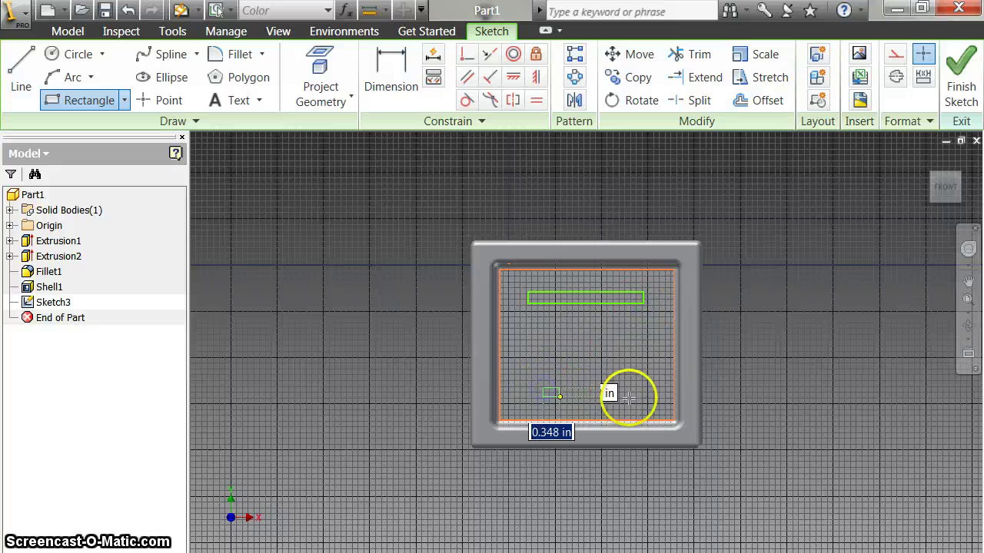
left_click(652, 397)
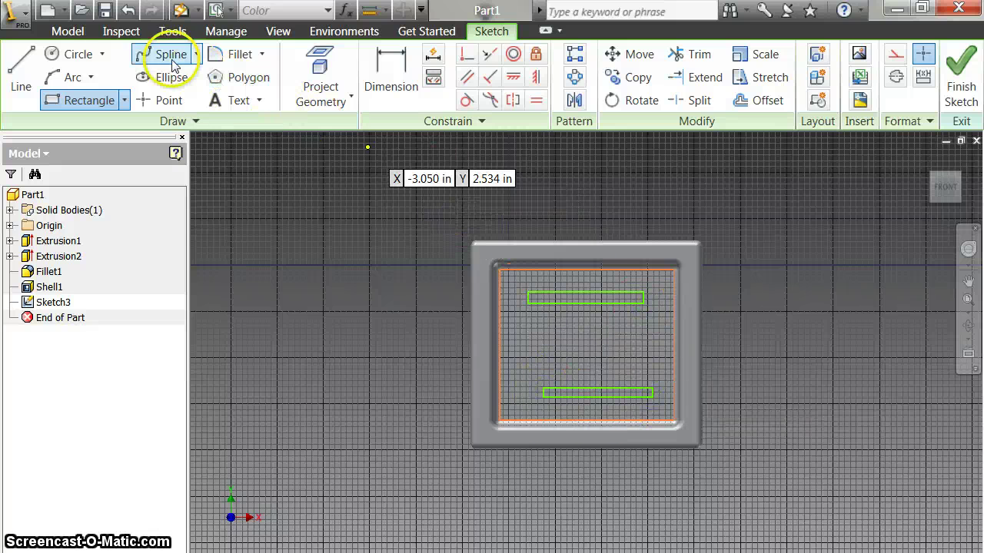
- Sketch three small circles in a horizontal row between the two rectangles and finish the sketch
left_click(71, 54)
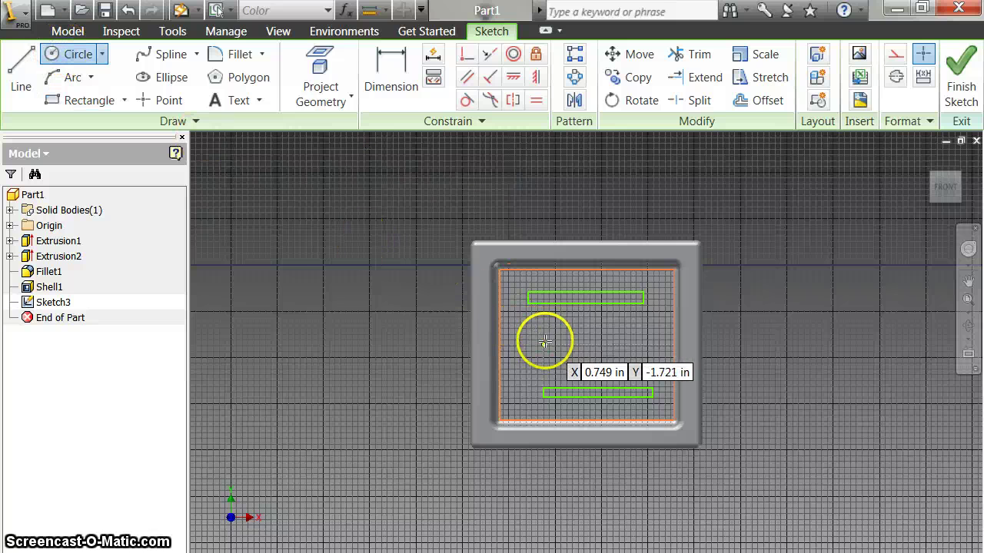
left_click(542, 344)
left_click(543, 336)
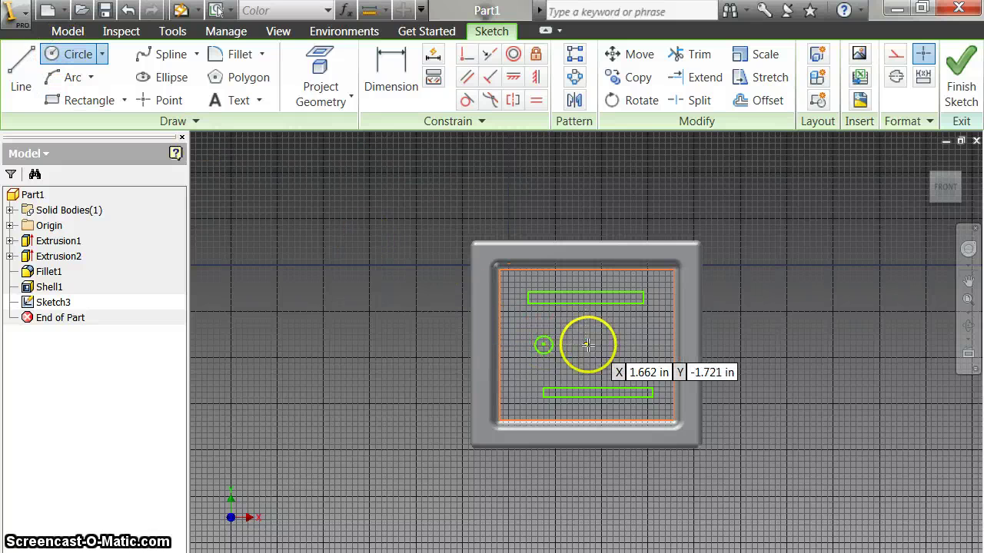
left_click(630, 341)
left_click(630, 338)
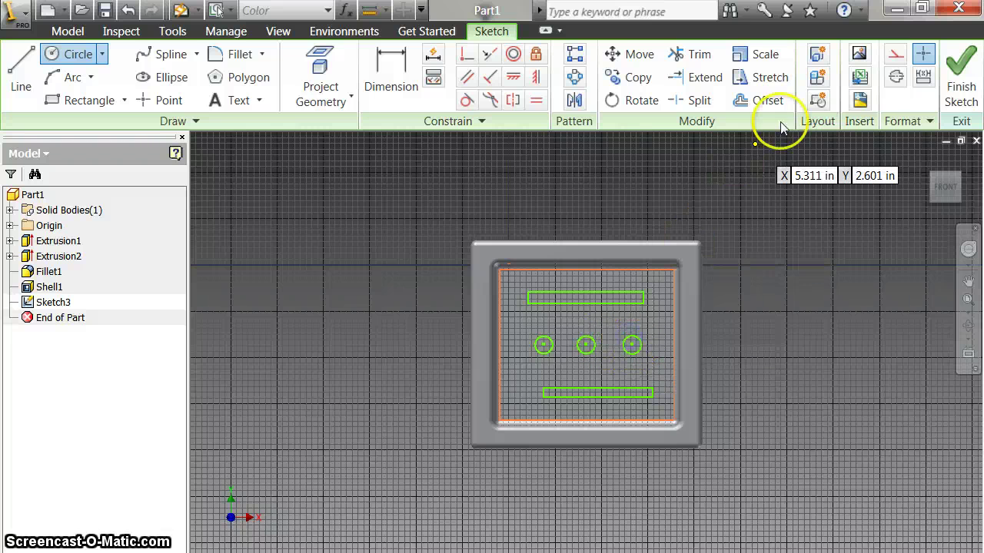
left_click(962, 65)
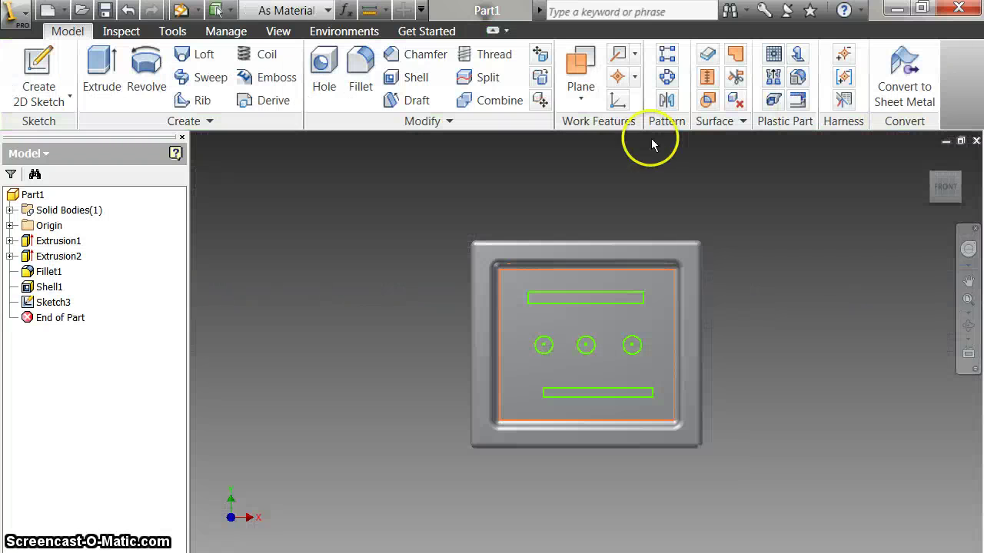
left_click(939, 181)
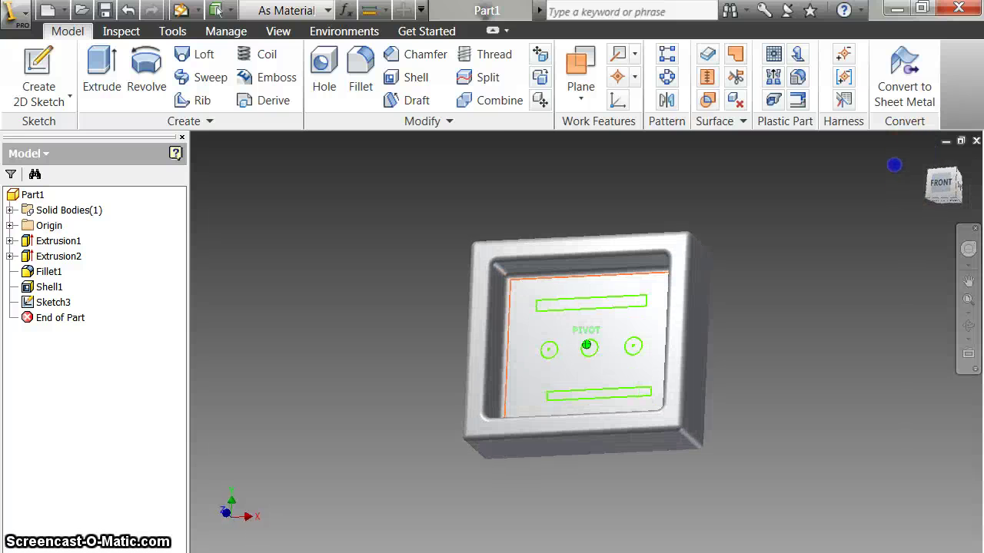
left_click(102, 73)
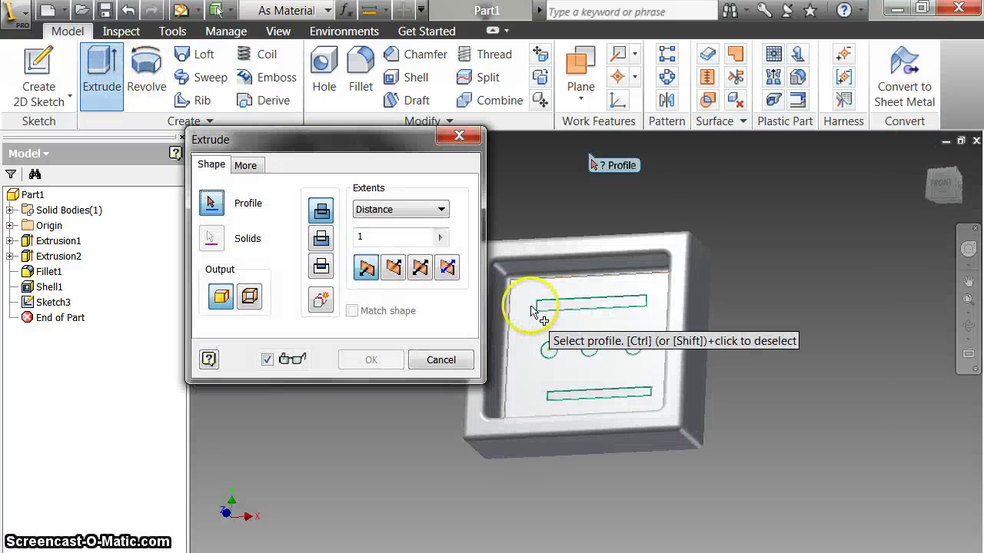
left_click(553, 310)
left_click(547, 348)
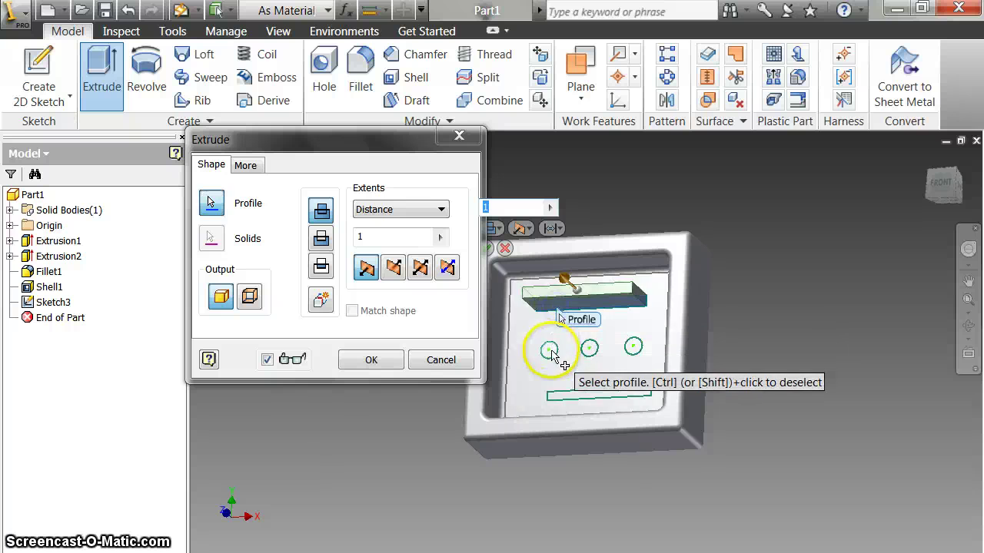
left_click(588, 348)
left_click(632, 346)
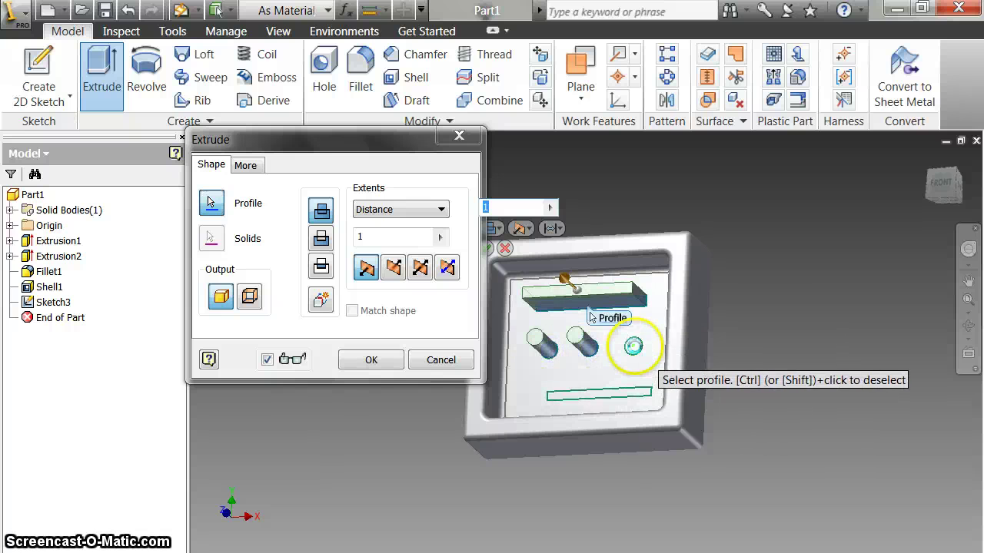
left_click(624, 398)
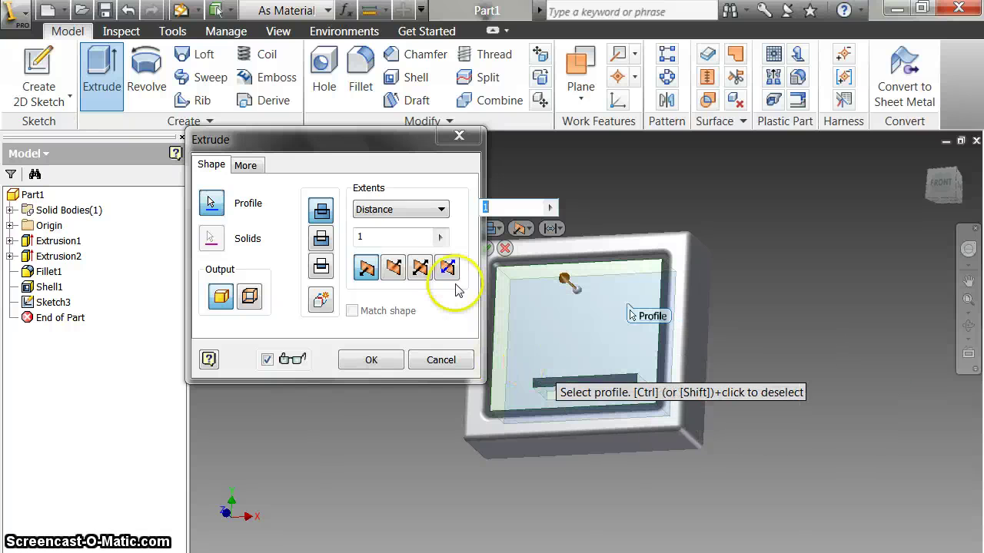
left_click(440, 361)
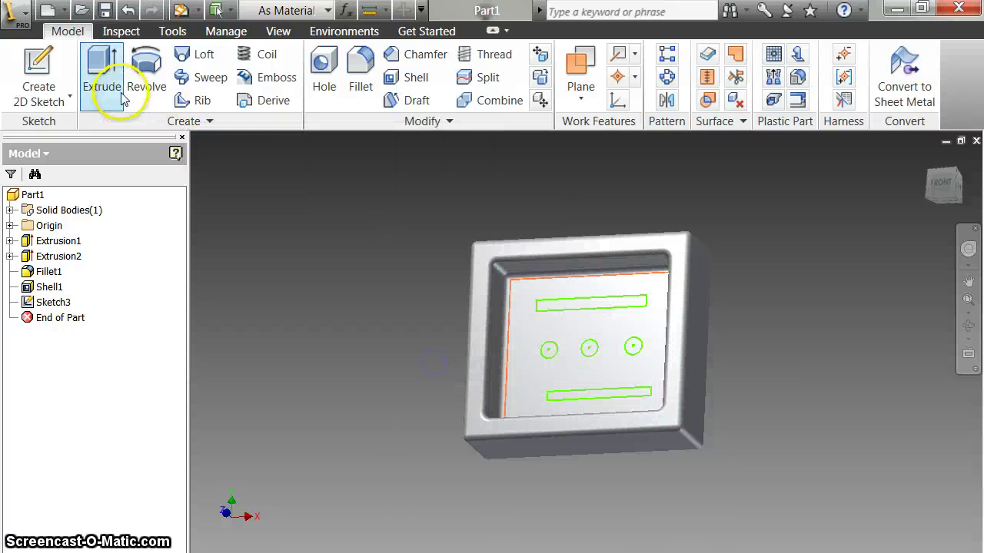
left_click(102, 76)
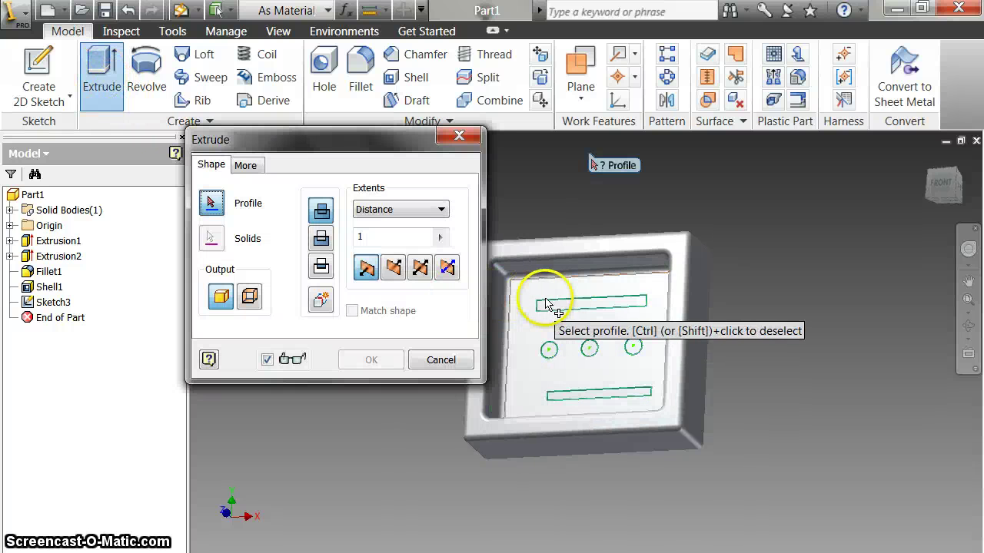
left_click(560, 307)
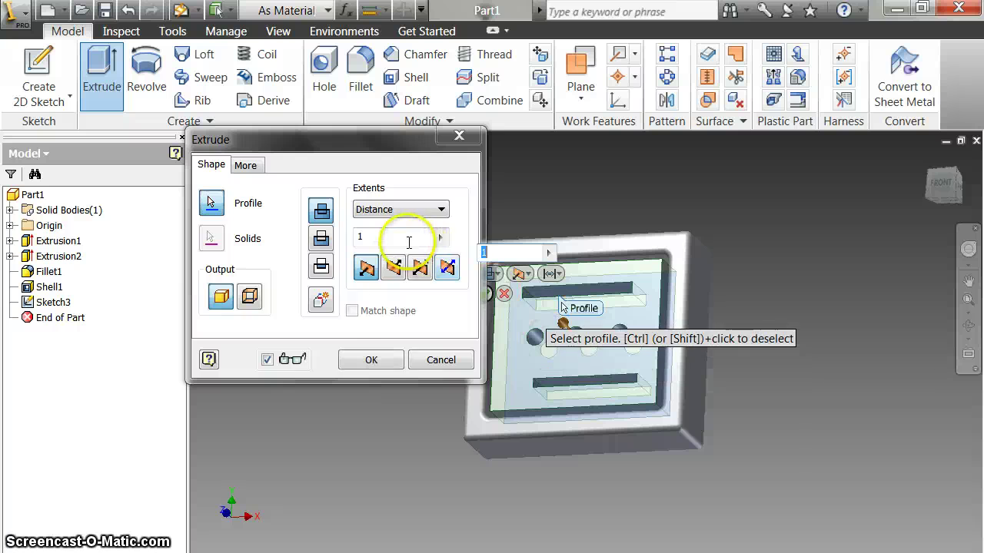
left_click(439, 360)
- Extrude the two thin rectangles and the three circles 0.125 in outward from the pocket floor as raised features
left_click(114, 106)
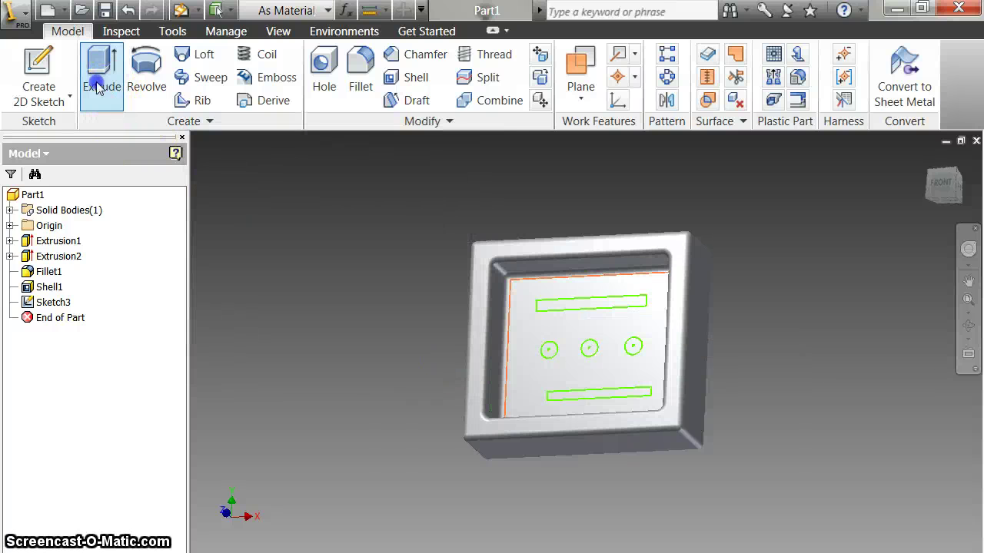
left_click_drag(945, 198, 228, 241)
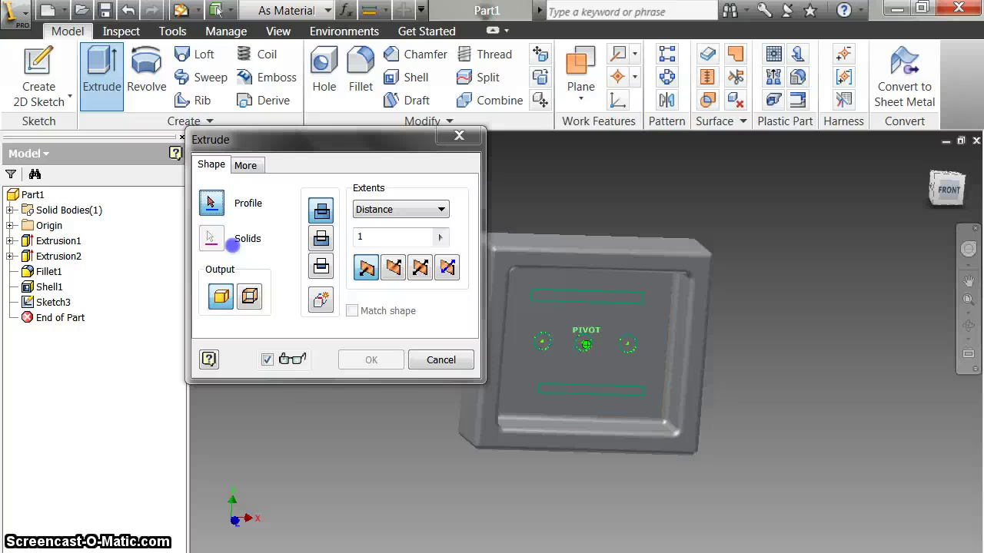
left_click(596, 298)
left_click(543, 348)
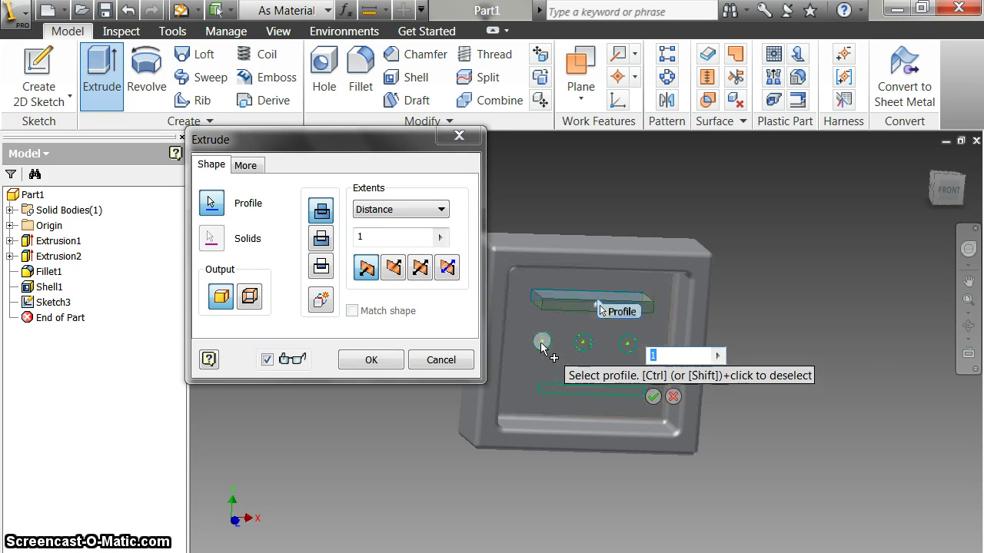
left_click(587, 346)
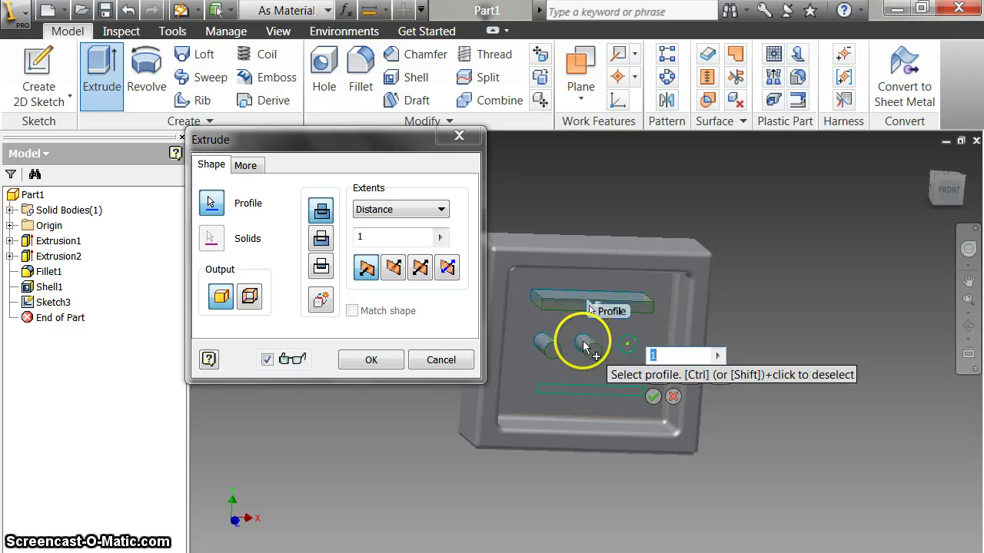
left_click(627, 346)
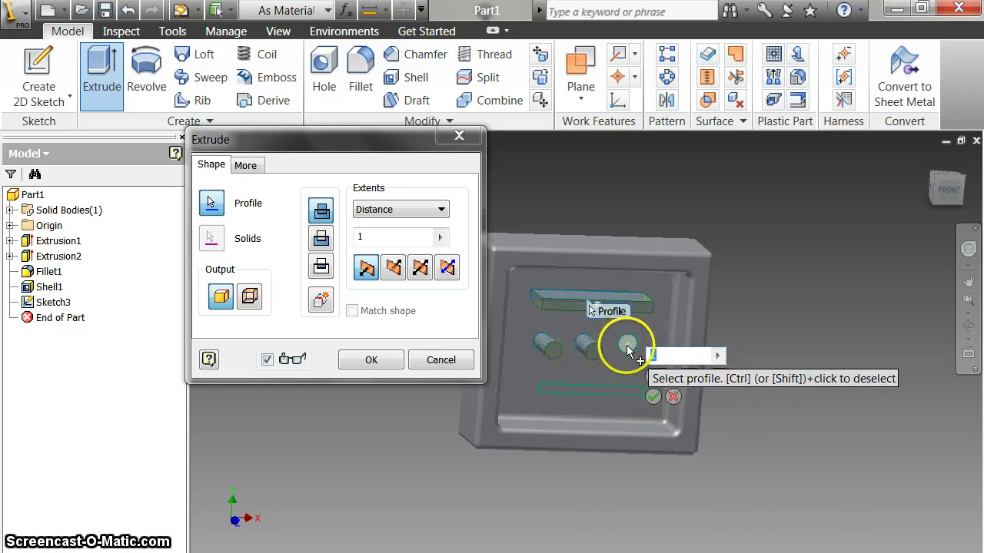
left_click(623, 392)
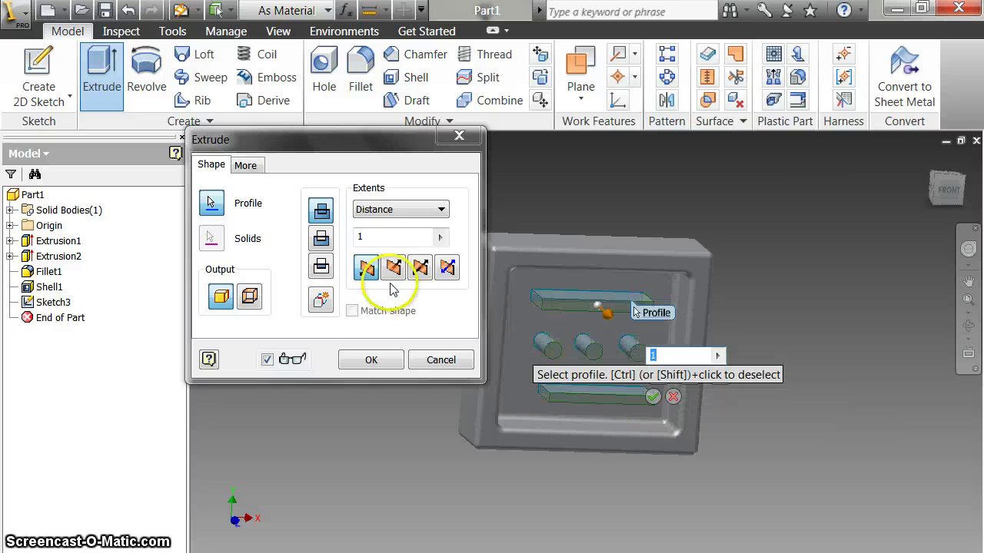
left_click(362, 237)
type(".")
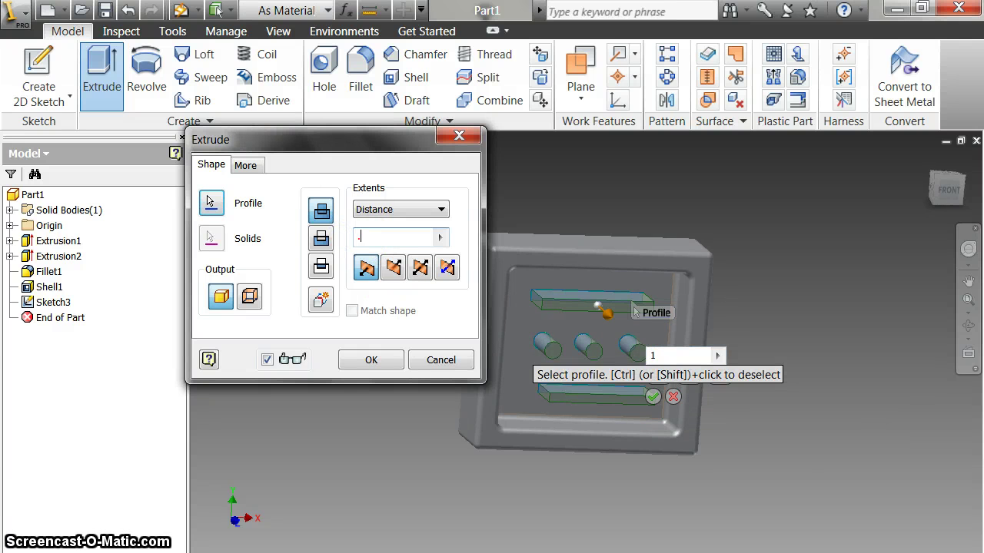
type("125")
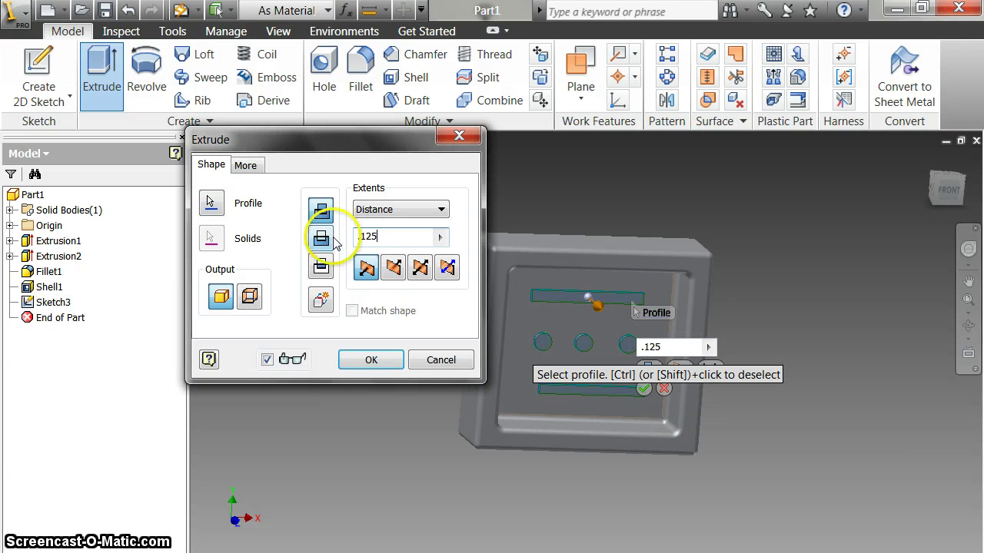
left_click(369, 363)
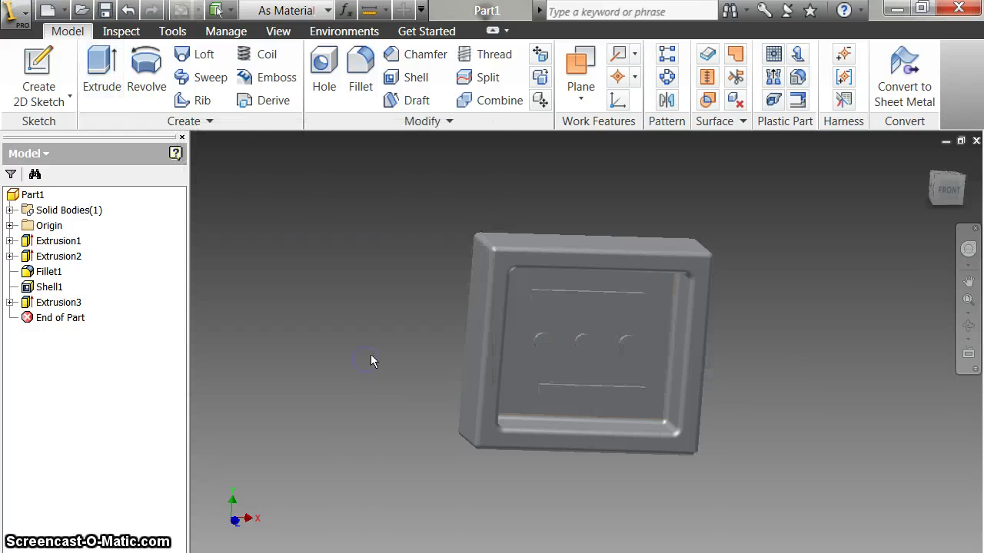
- Try to fillet the upper edges of the three round bosses on the pocket floor with a 0.25 in radius
left_click_drag(946, 184, 845, 517)
left_click(372, 61)
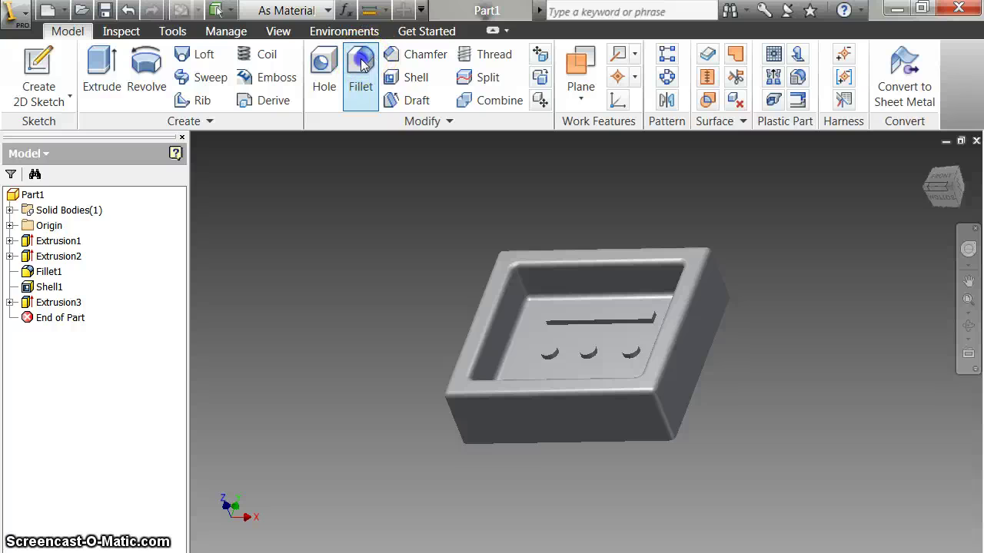
left_click(550, 352)
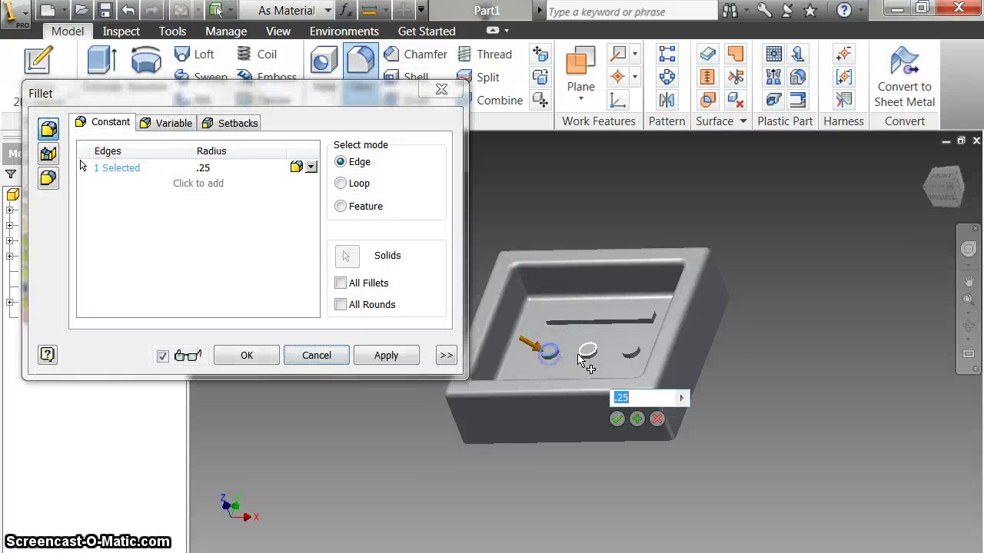
left_click(587, 352)
left_click(630, 352)
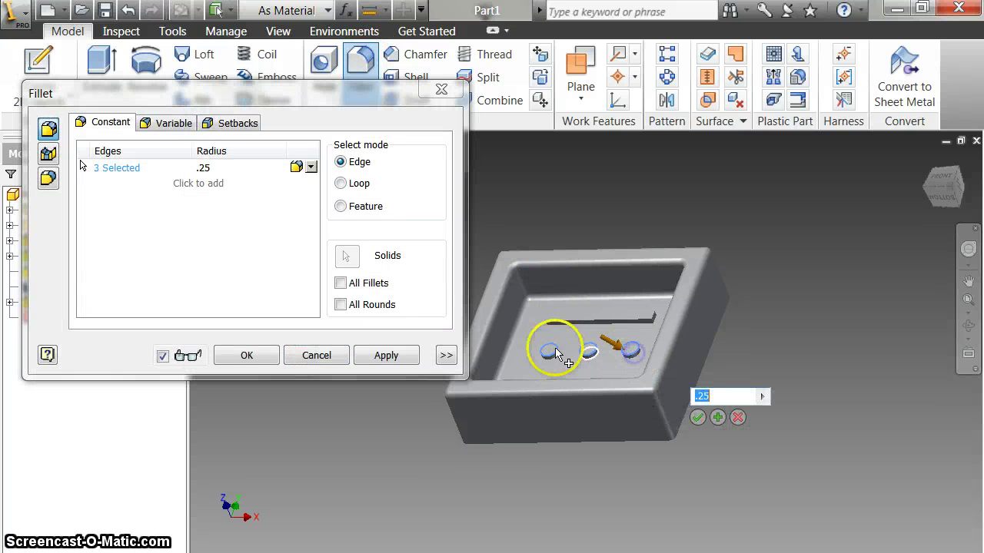
left_click(396, 355)
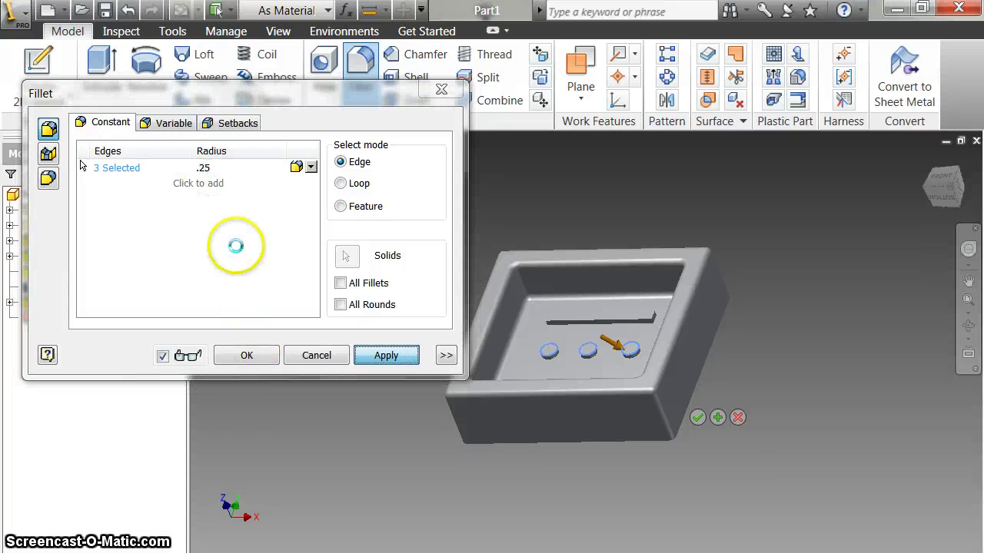
left_click(390, 167)
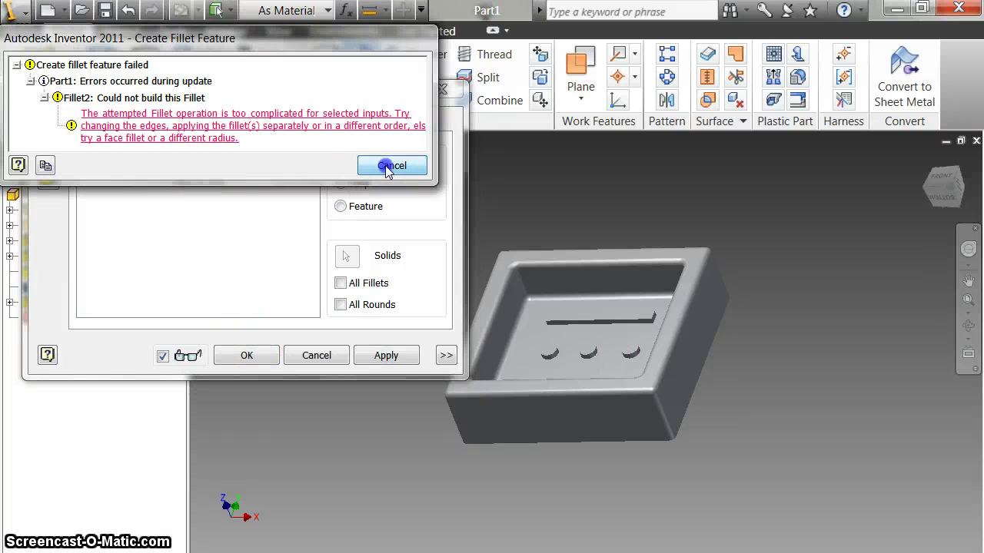
- Set the fillet radius to 0.125 in and apply it to the three round bosses' edges
left_click(202, 168)
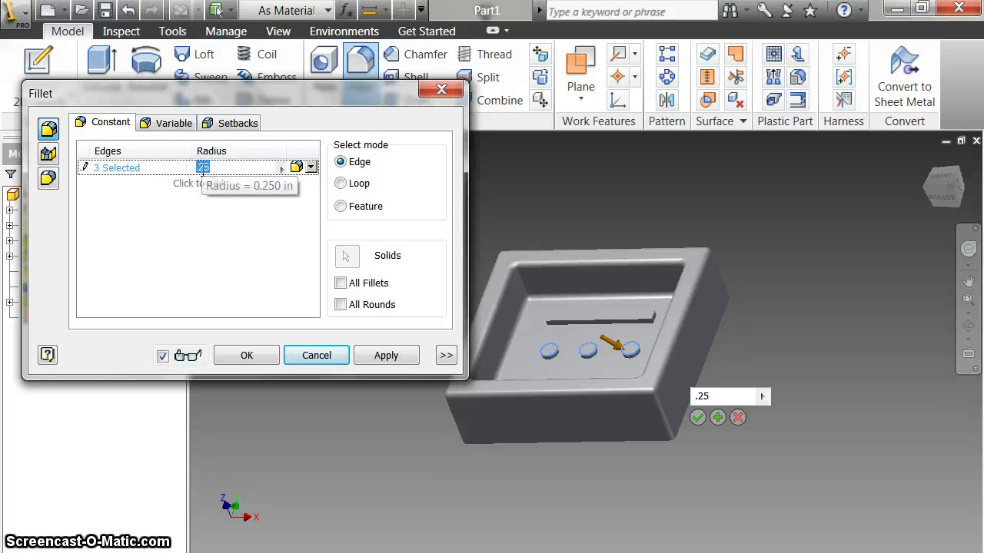
type(".125")
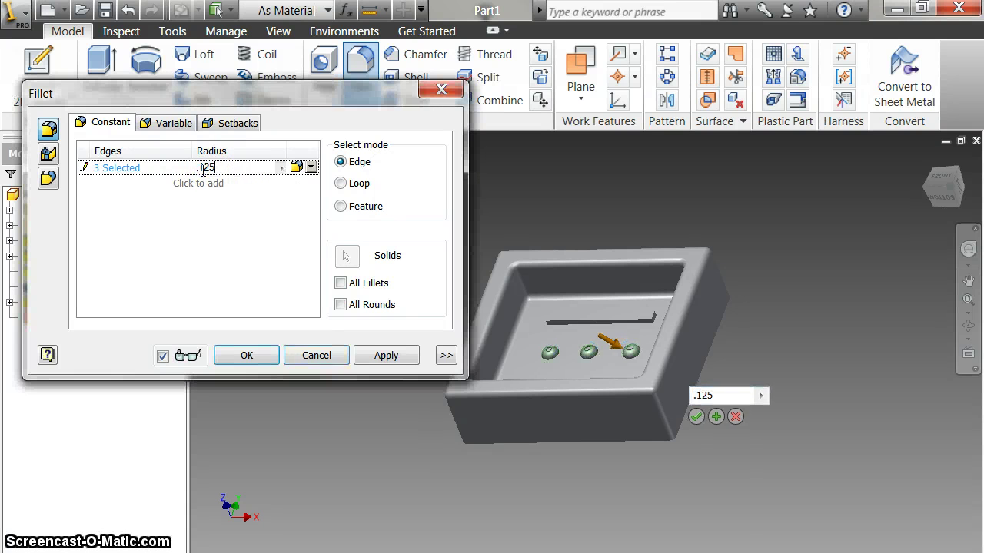
left_click(381, 357)
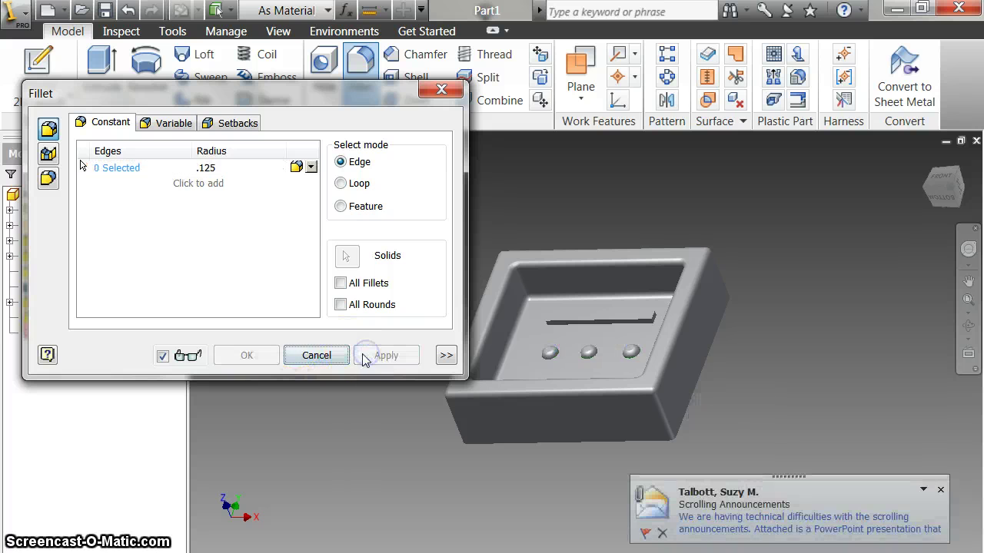
left_click(312, 355)
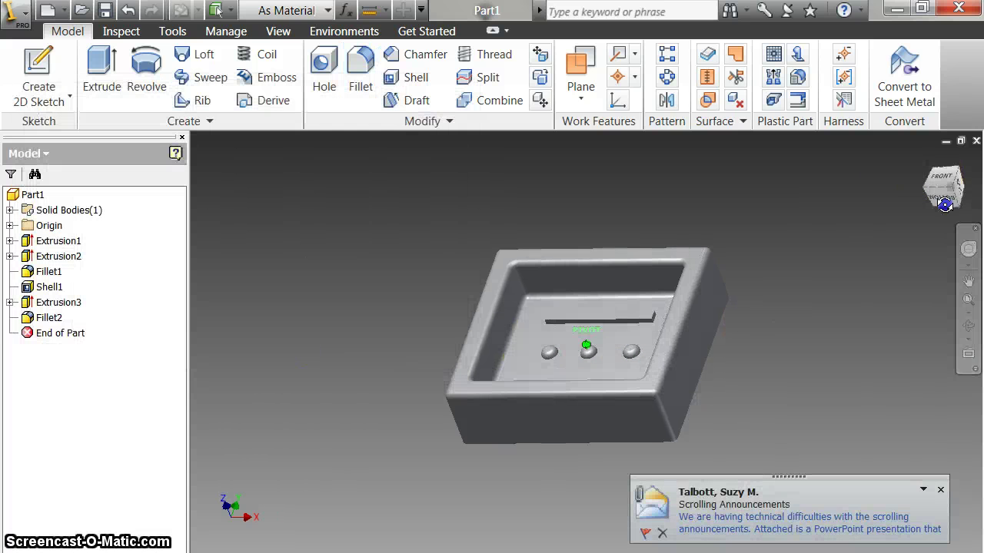
- Delete the extrusion of raised bars and round bosses together with its consumed sketch
mouse_move(946, 204)
left_mouse_down()
mouse_move(968, 272)
mouse_move(949, 213)
left_mouse_up()
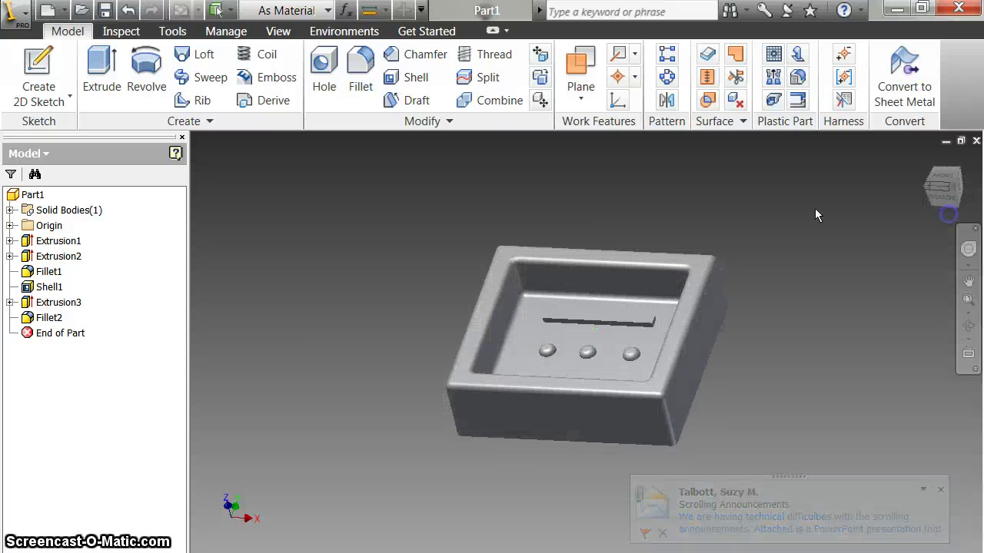
right_click(60, 308)
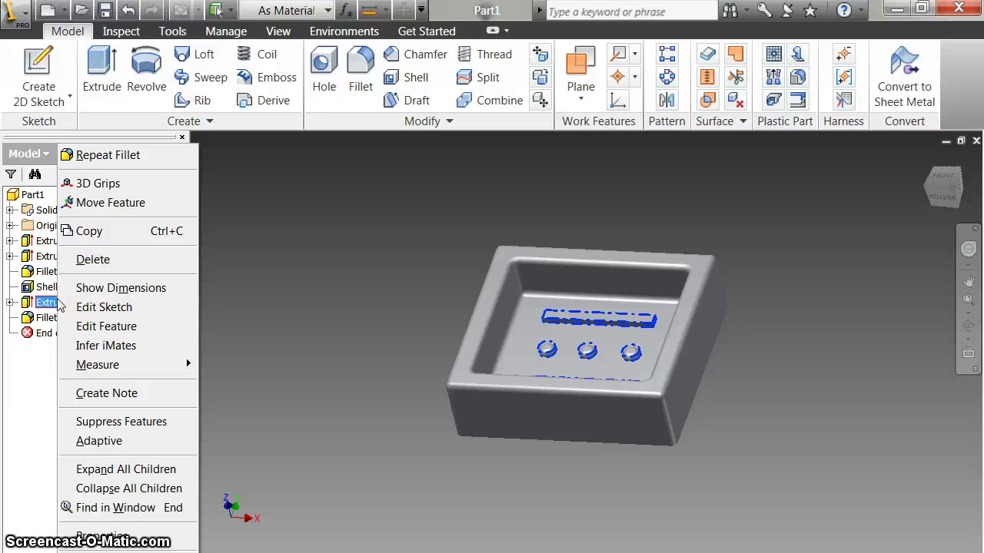
left_click(90, 262)
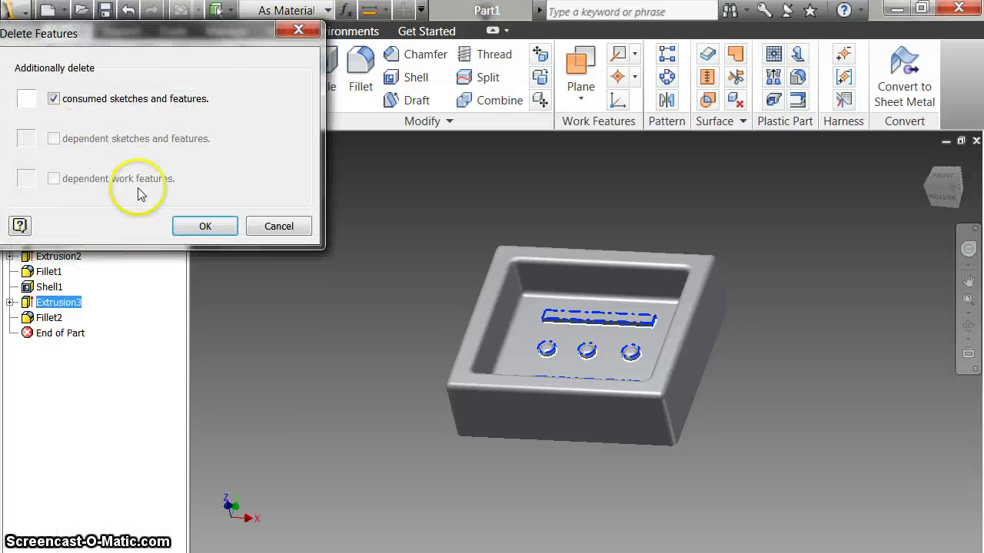
left_click(199, 228)
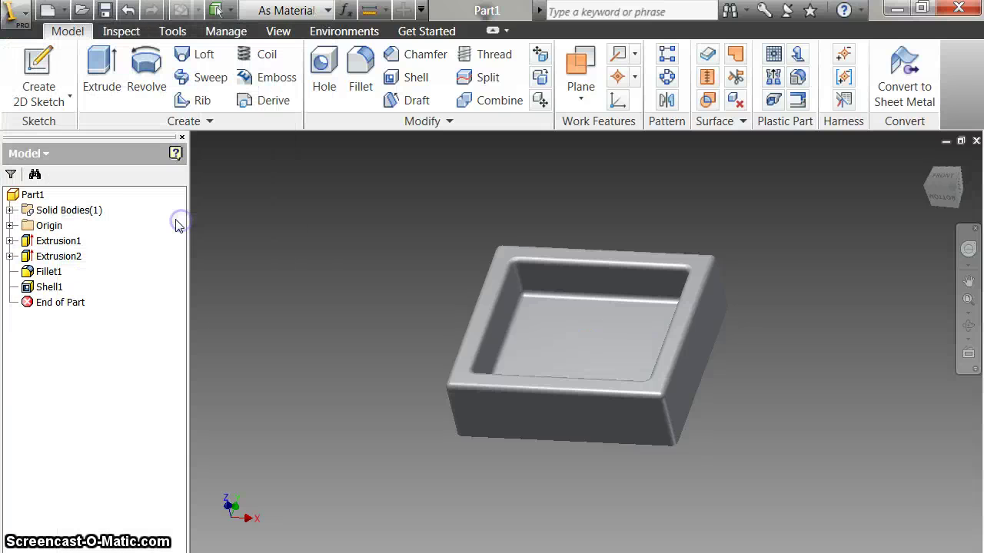
- Start a new sketch on the pocket's empty floor and view it straight on from the front
left_click(36, 63)
left_click(604, 353)
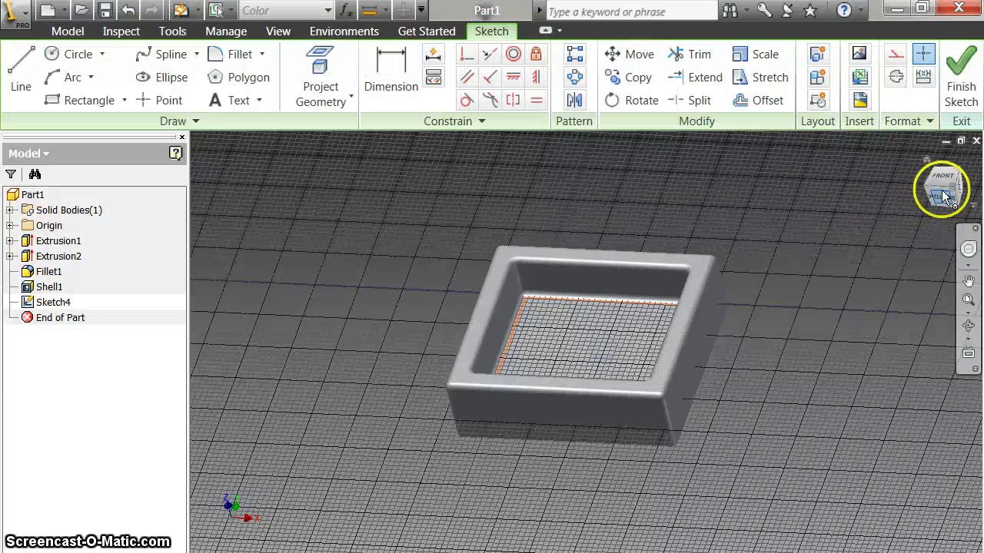
left_click(945, 196)
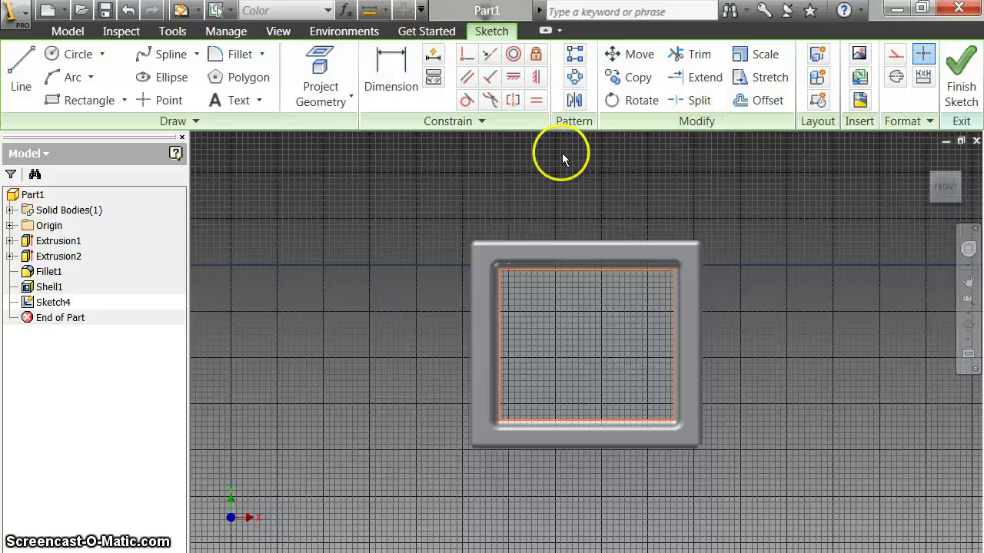
- Add the text "SOAP" in Tahoma at 0.5 in size to the sketch on the pocket floor
left_click(236, 102)
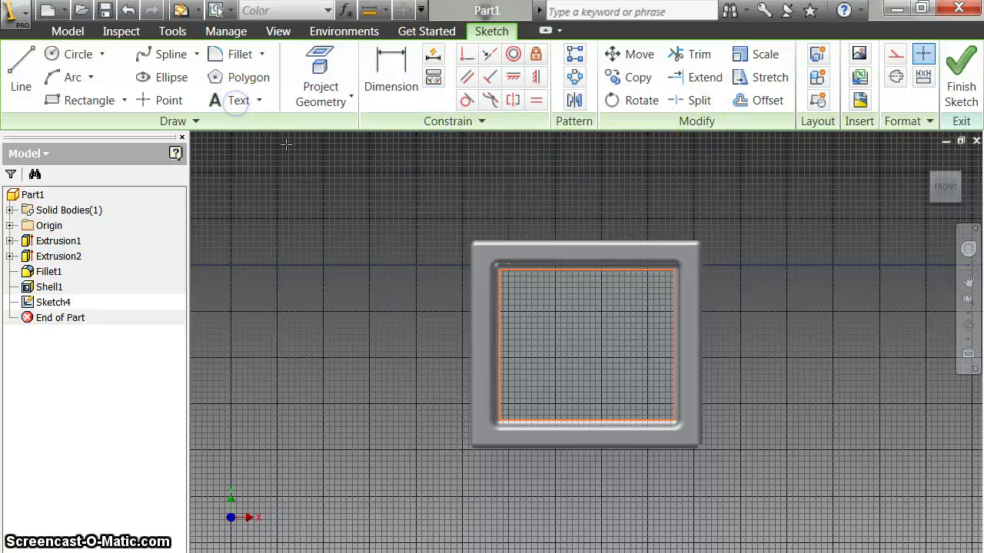
left_click(536, 306)
left_click_drag(514, 208, 421, 66)
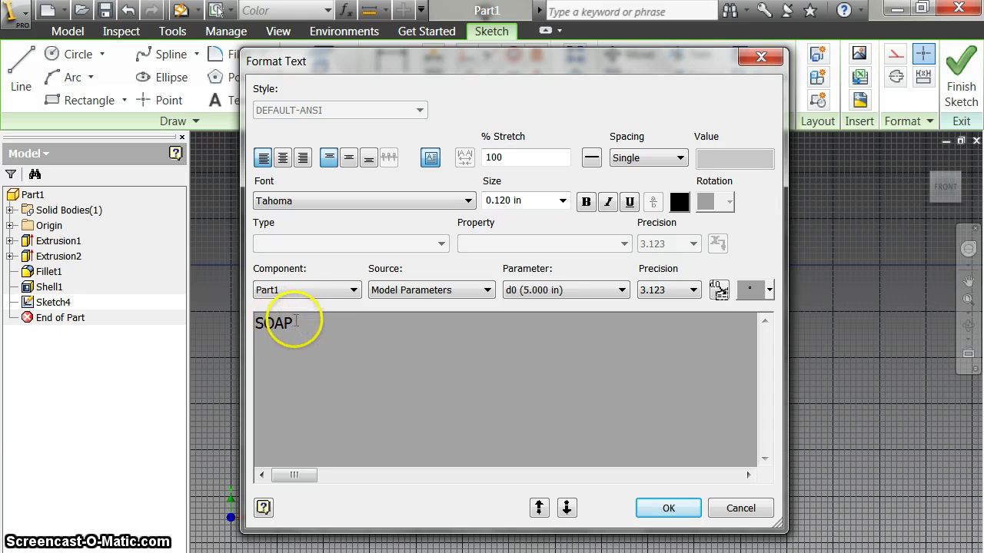
left_click(527, 204)
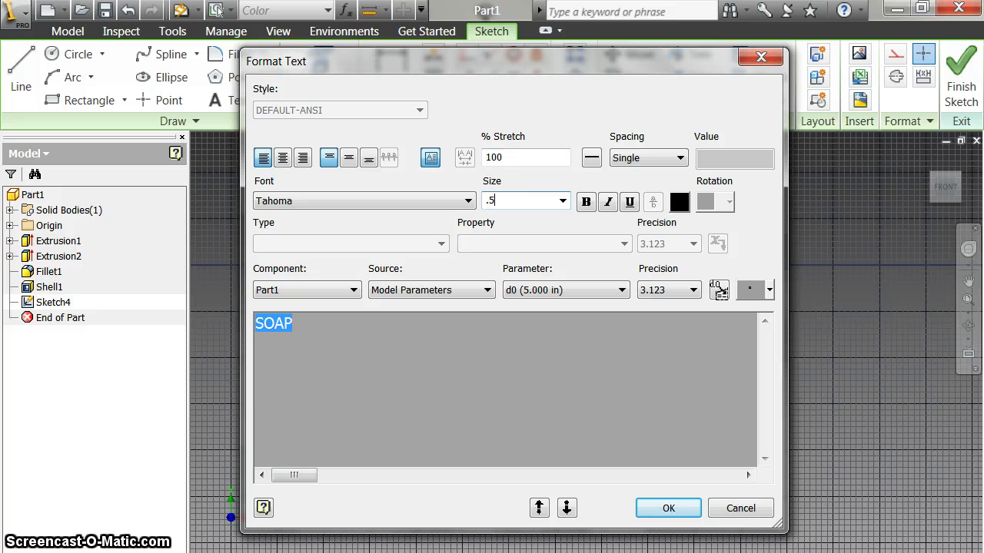
left_click(668, 508)
left_click(585, 327)
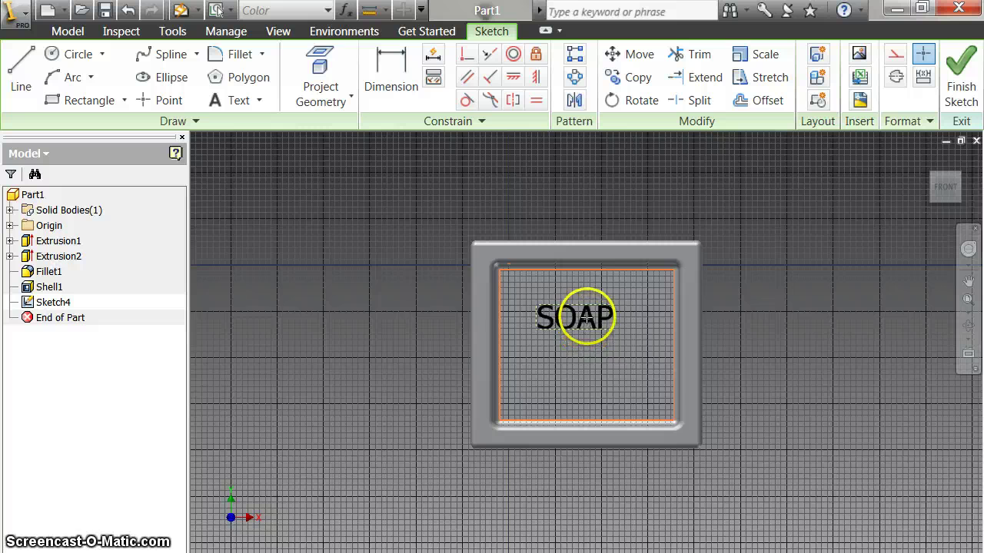
right_click(597, 368)
left_click(634, 377)
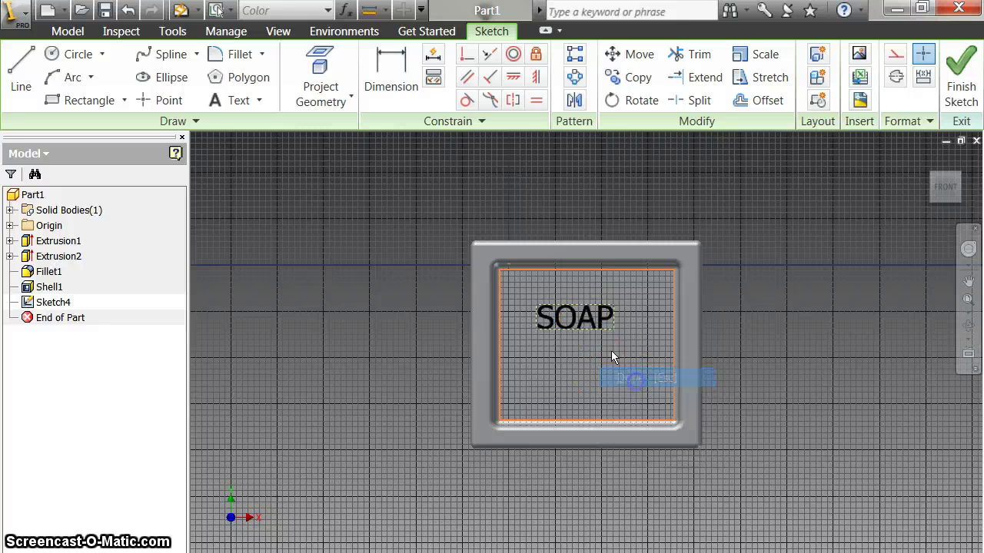
- Set the SOAP text's size to 1 in and move the text to the middle of the pocket floor
left_click(588, 325)
right_click(588, 324)
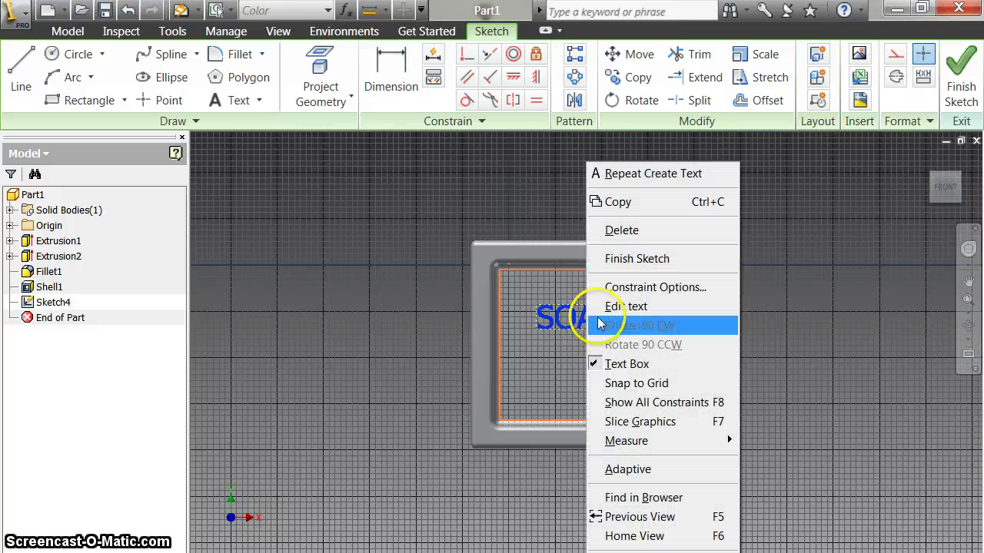
left_click(619, 307)
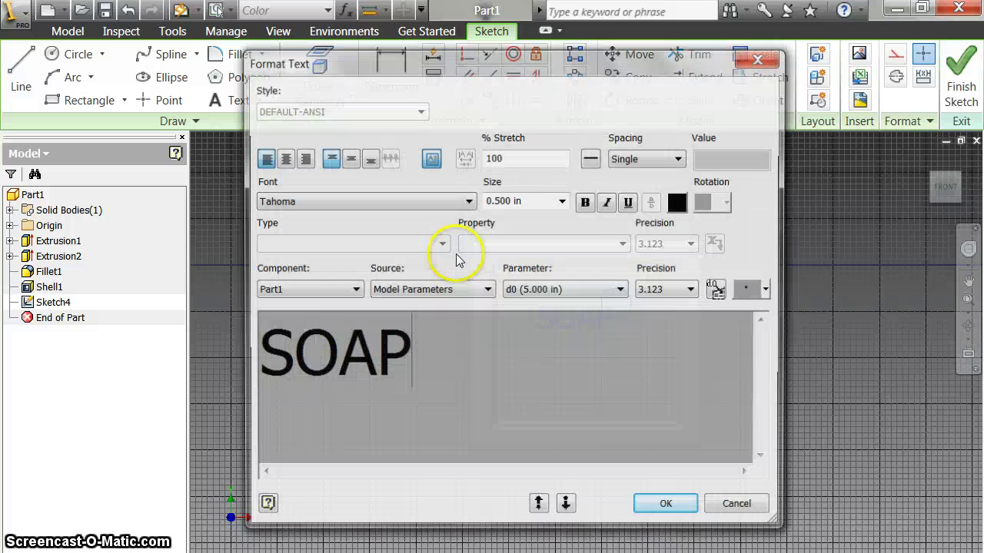
left_click_drag(417, 329, 256, 338)
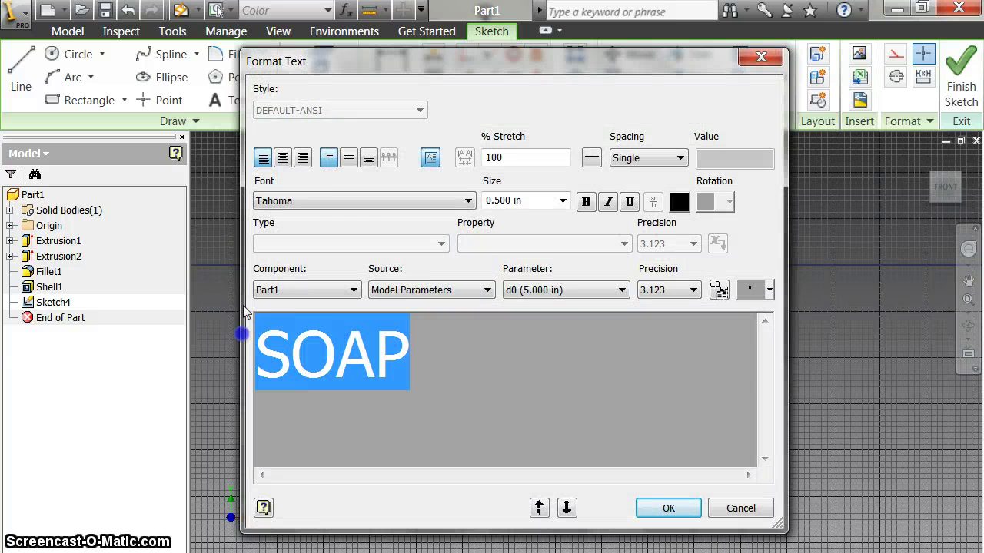
left_click(521, 201)
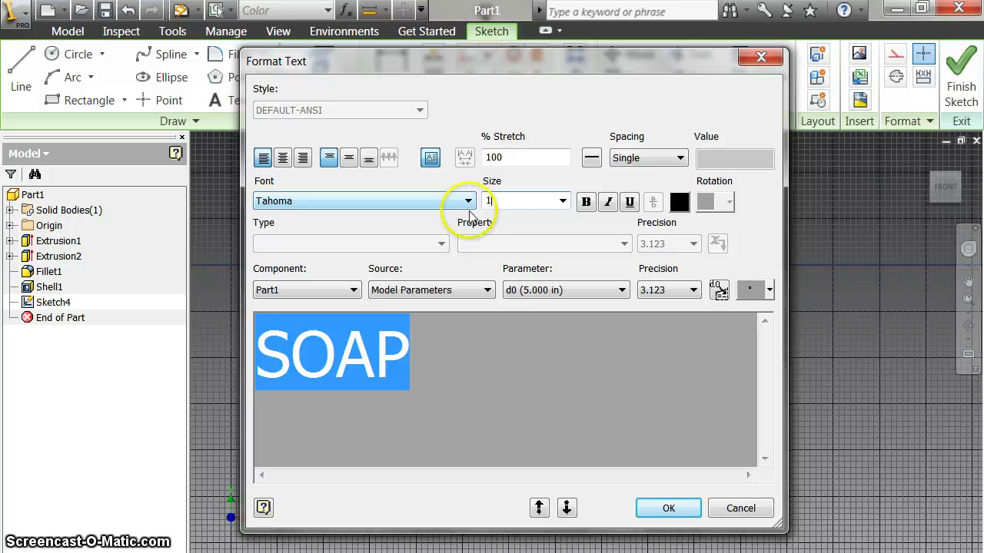
left_click(667, 508)
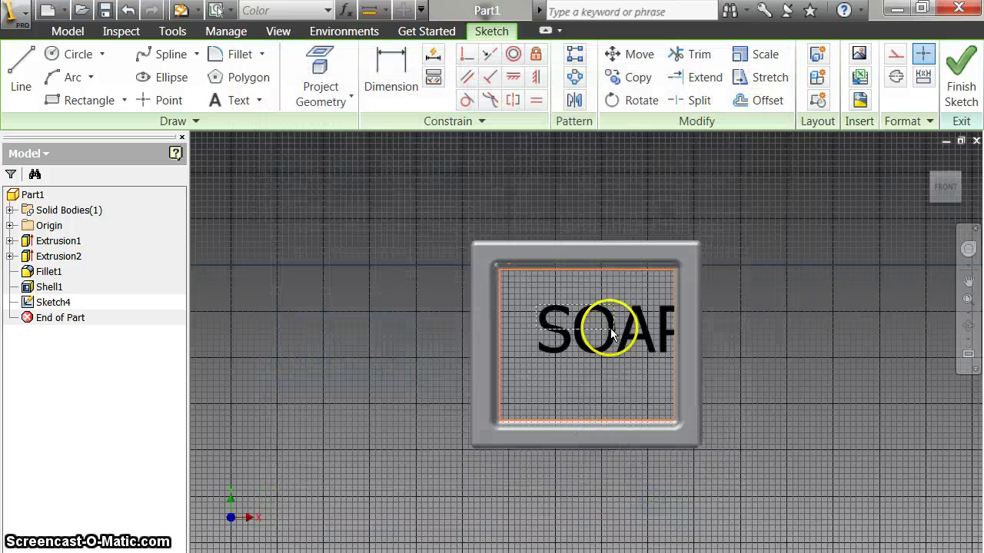
mouse_move(613, 352)
left_mouse_down()
mouse_move(582, 362)
mouse_move(600, 357)
mouse_move(585, 354)
left_mouse_up()
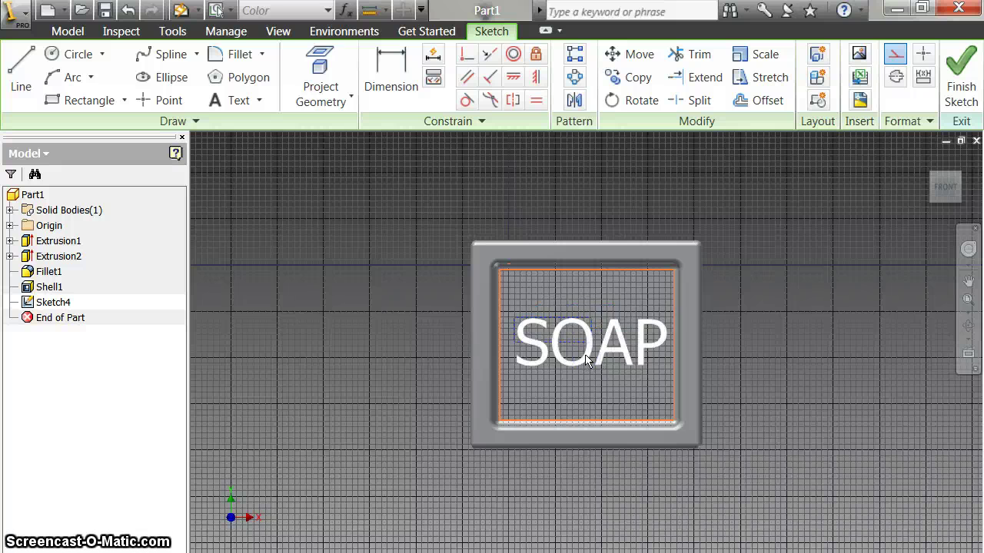
- Finish the sketch containing the SOAP text
right_click(584, 355)
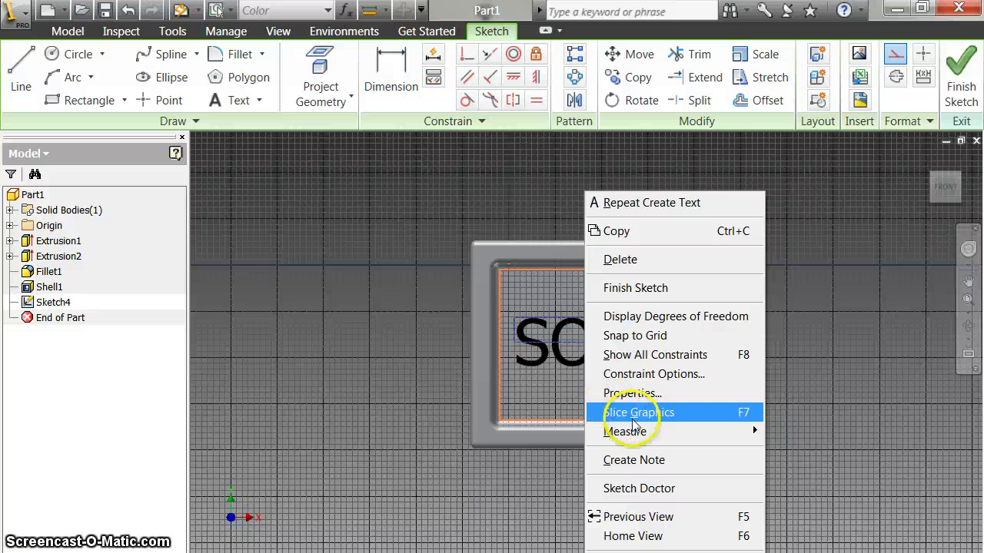
right_click(577, 364)
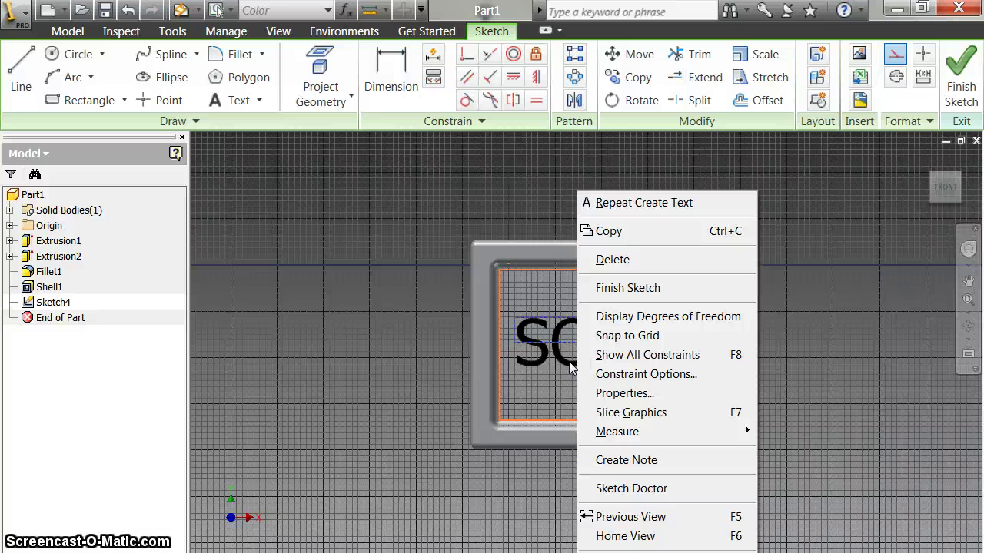
left_click(450, 410)
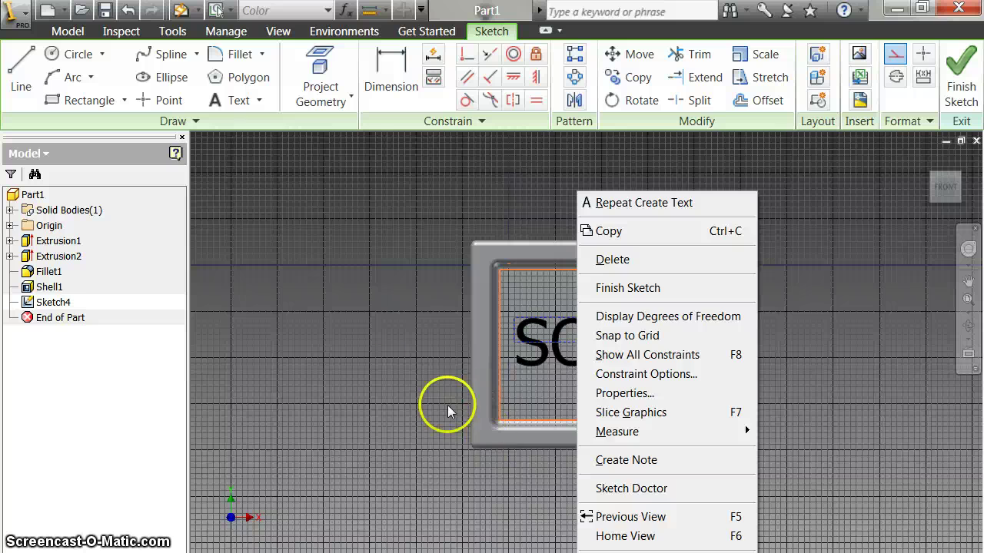
left_click(960, 62)
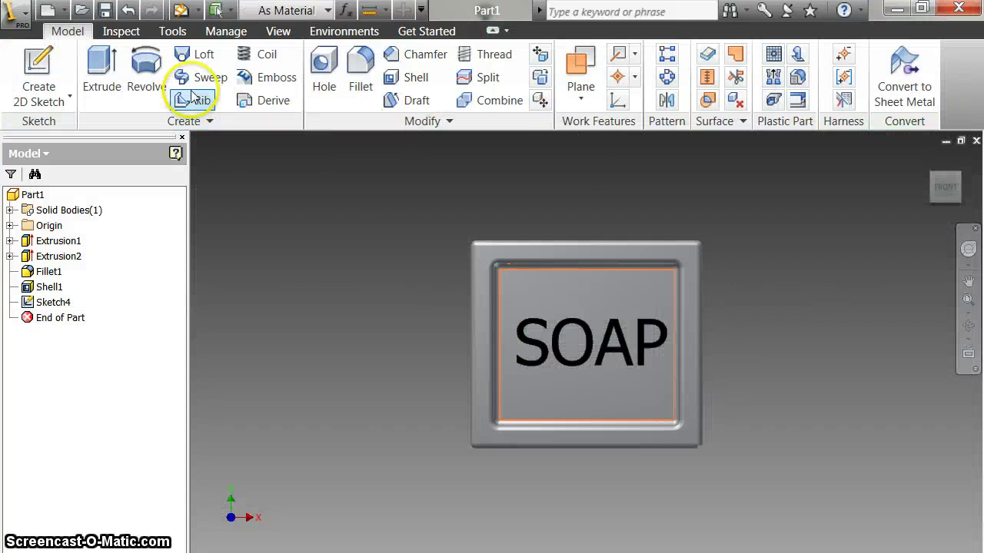
- Try extruding the SOAP text 0.125 in out of the pocket floor, and undo that extrusion
left_click(98, 71)
left_click_drag(951, 164, 945, 188)
left_click(630, 316)
left_click(578, 320)
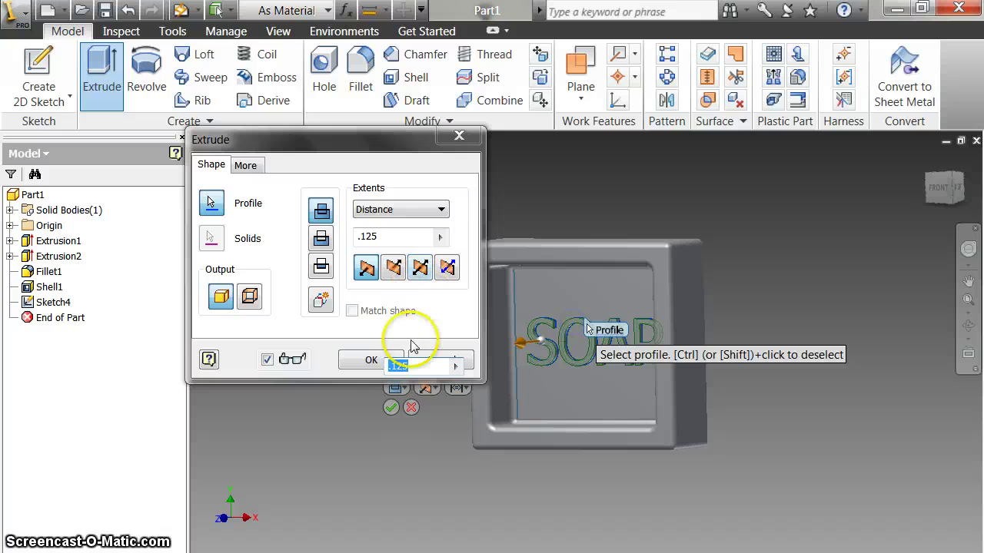
left_click(370, 361)
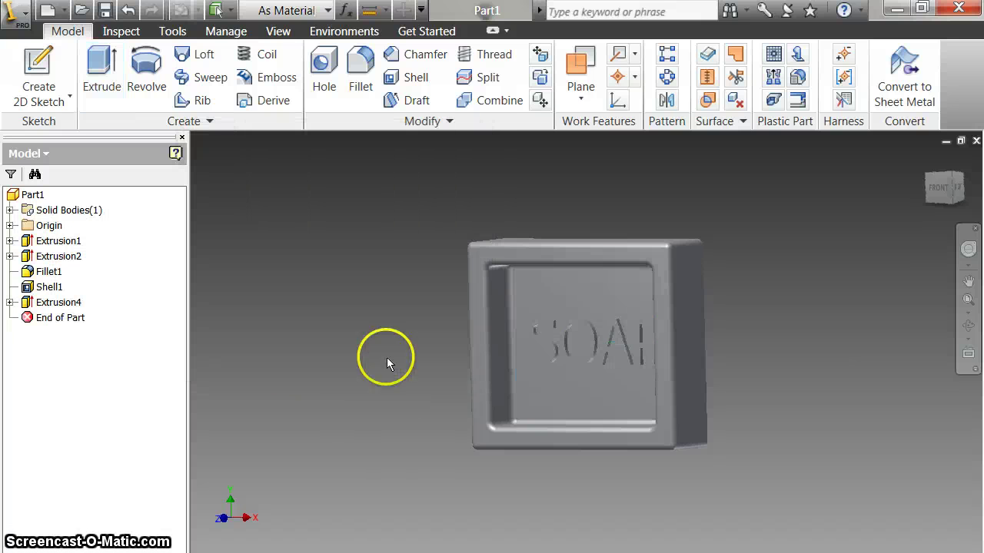
left_click(941, 186)
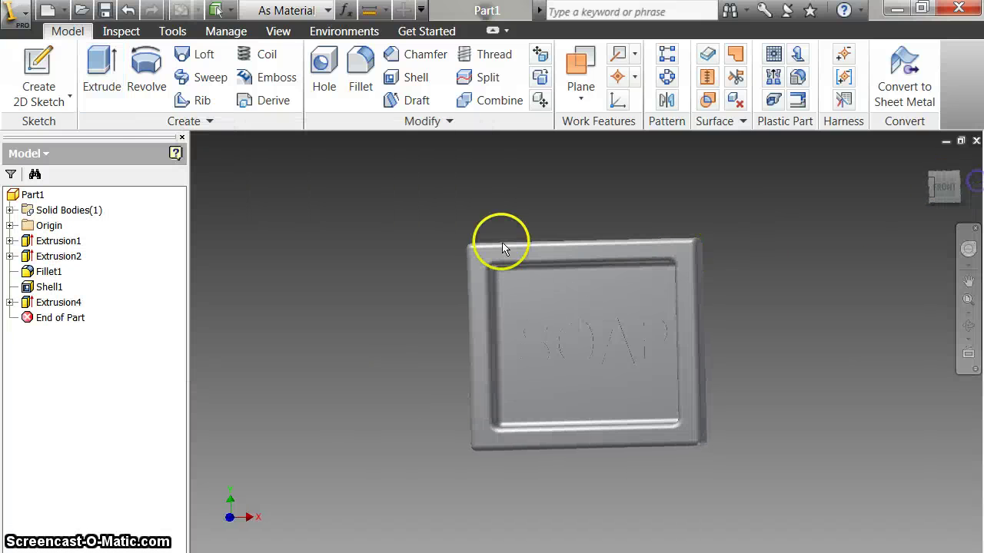
left_click(128, 11)
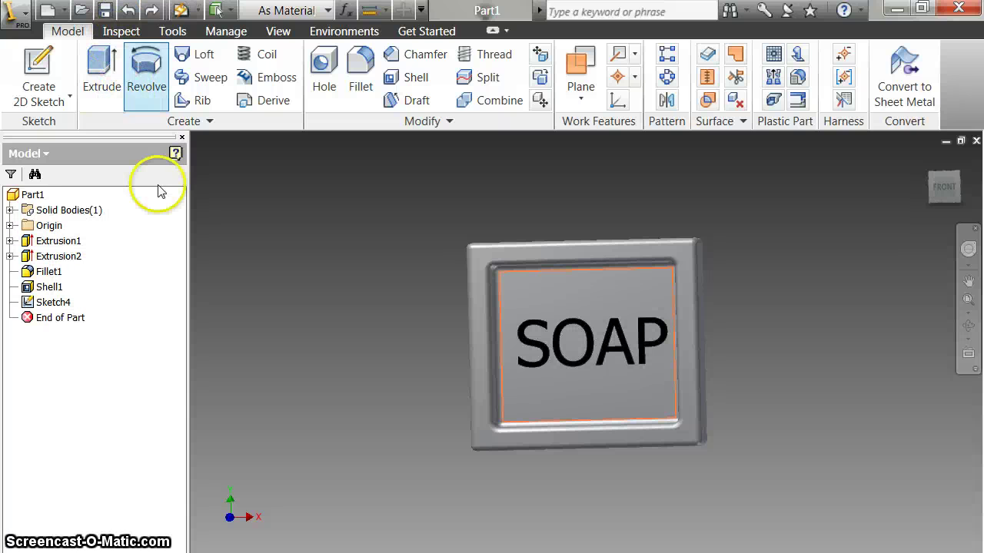
- Extrude the SOAP text 0.125 in outward from the pocket floor, joined to the body with 0.0 taper
left_click(101, 73)
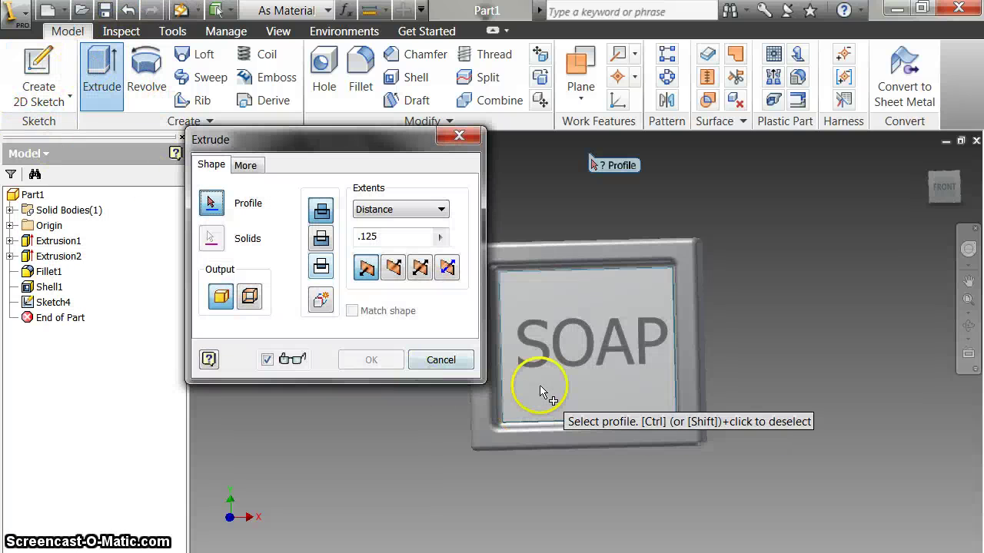
left_click(529, 359)
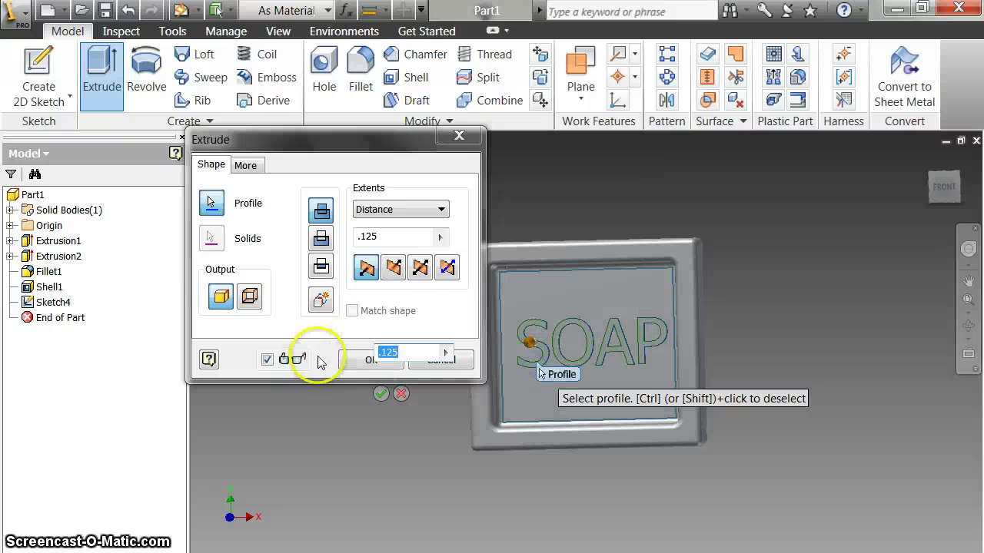
left_click(244, 165)
left_click(210, 165)
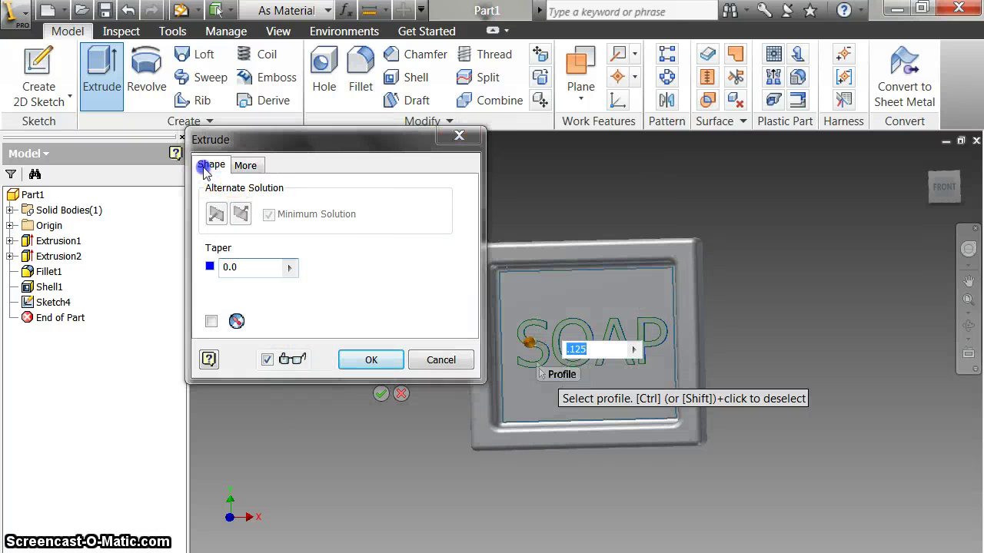
left_click(371, 360)
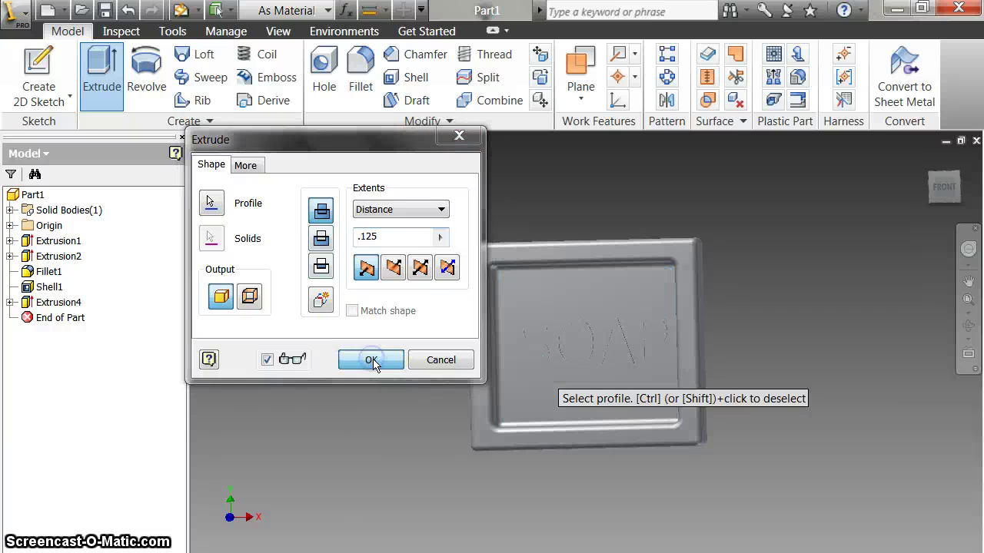
- Set the face color style of the raised letter P's upper face to Blue
left_click_drag(937, 190, 850, 233)
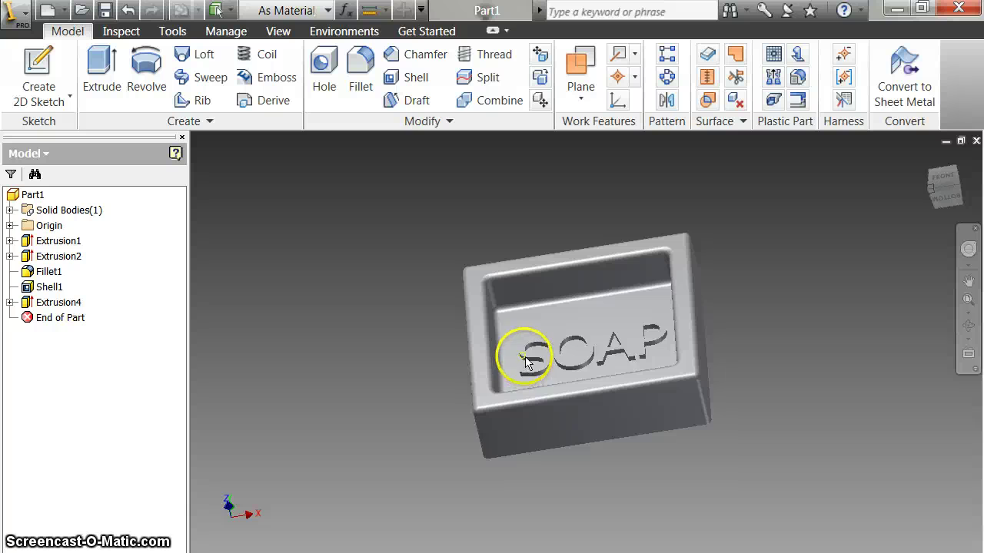
scroll(521, 354, "down", 5)
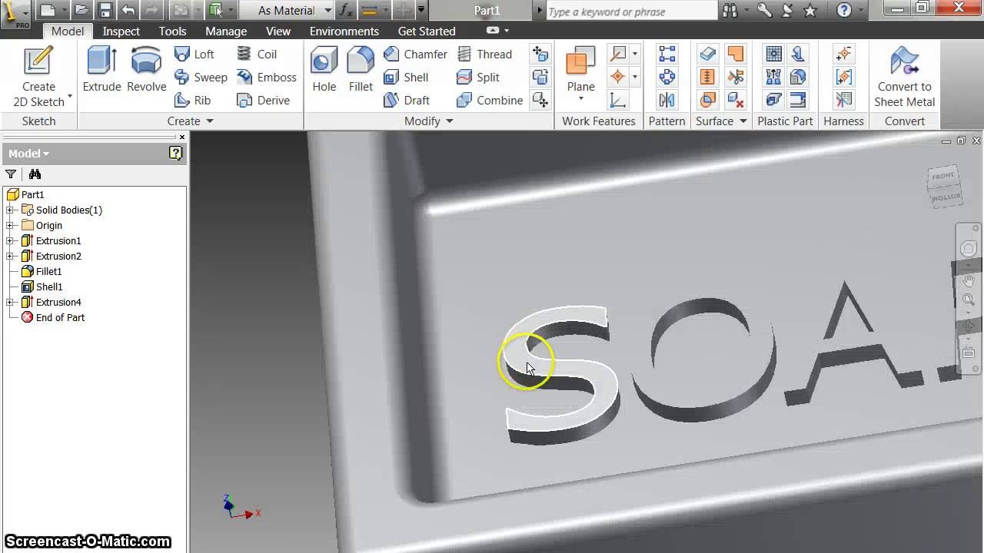
left_click(530, 355)
left_click(647, 352)
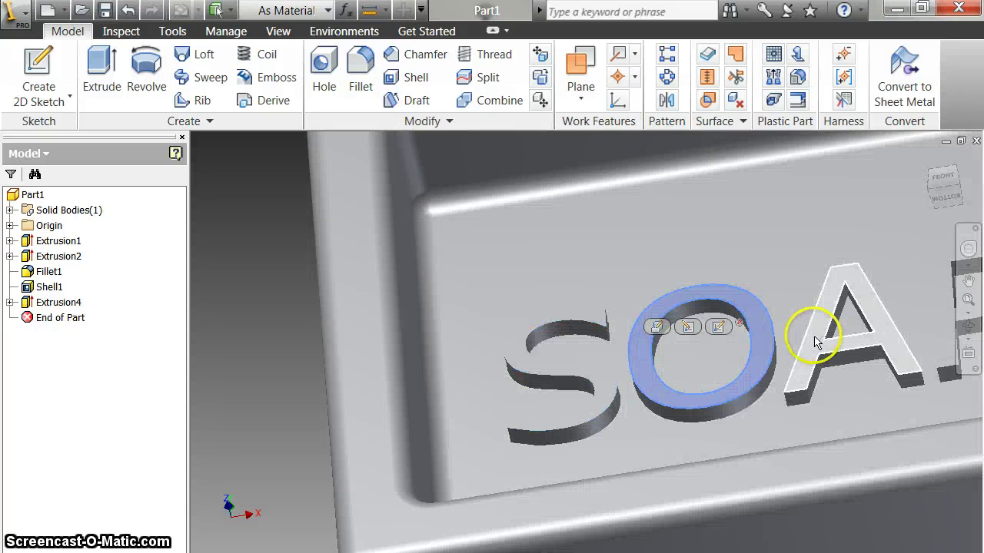
left_click(818, 336)
left_click(941, 289)
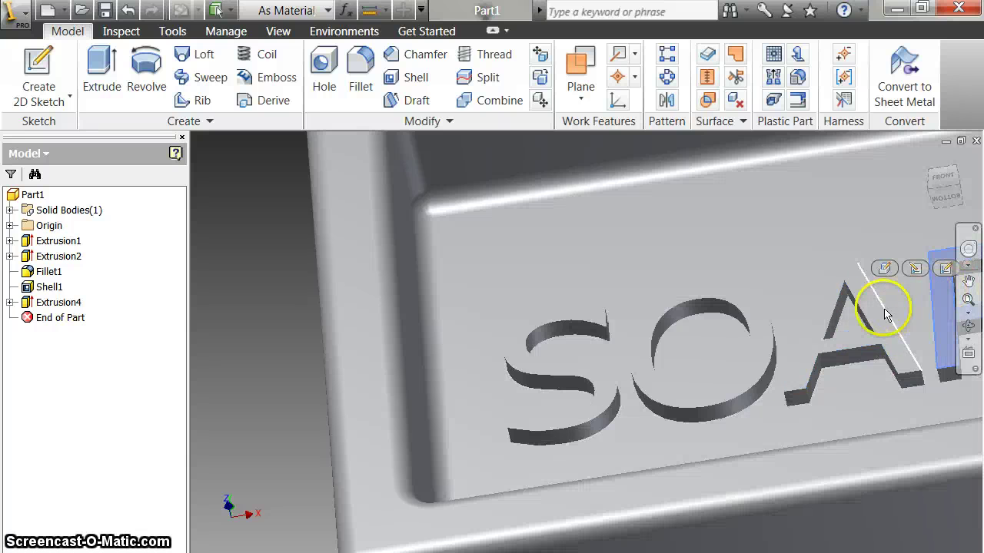
right_click(870, 315)
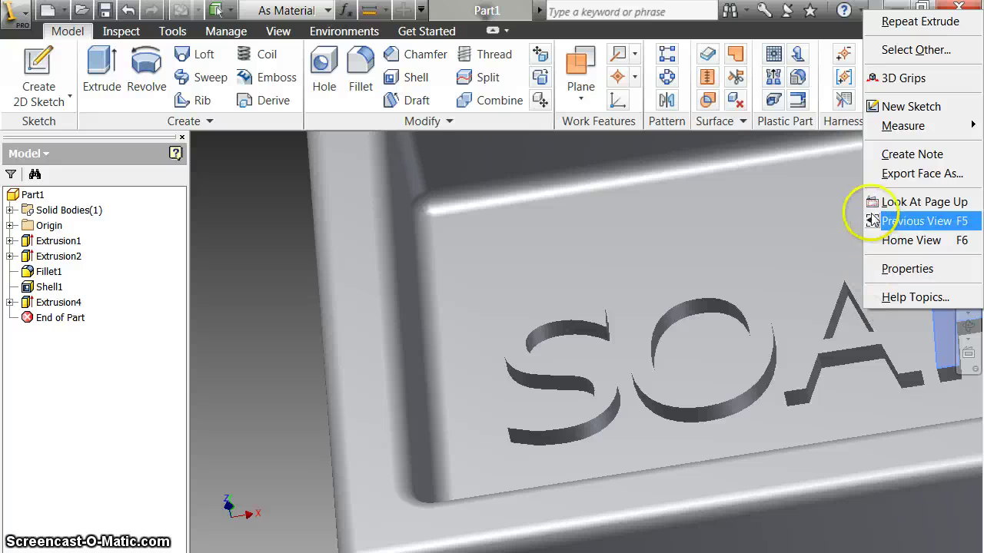
left_click(902, 268)
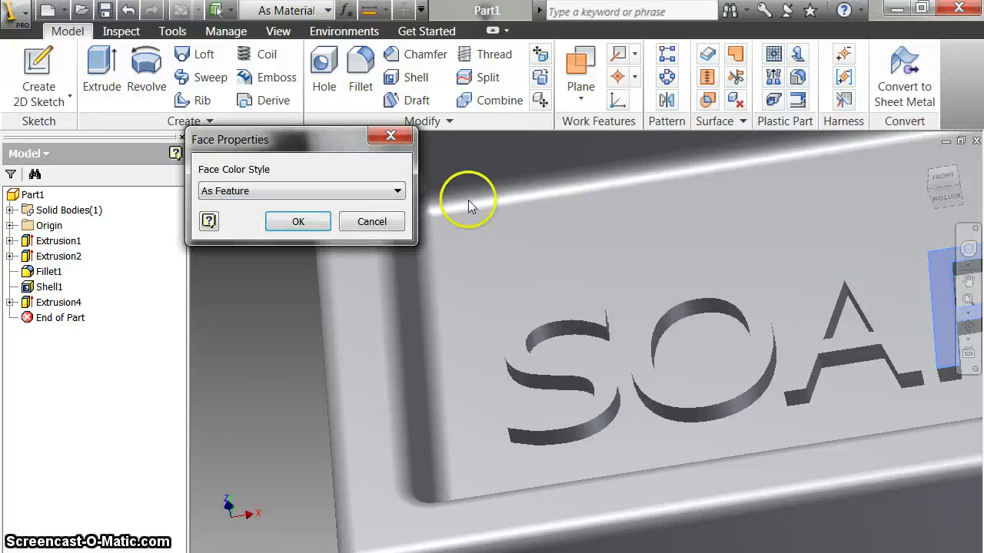
left_click(398, 190)
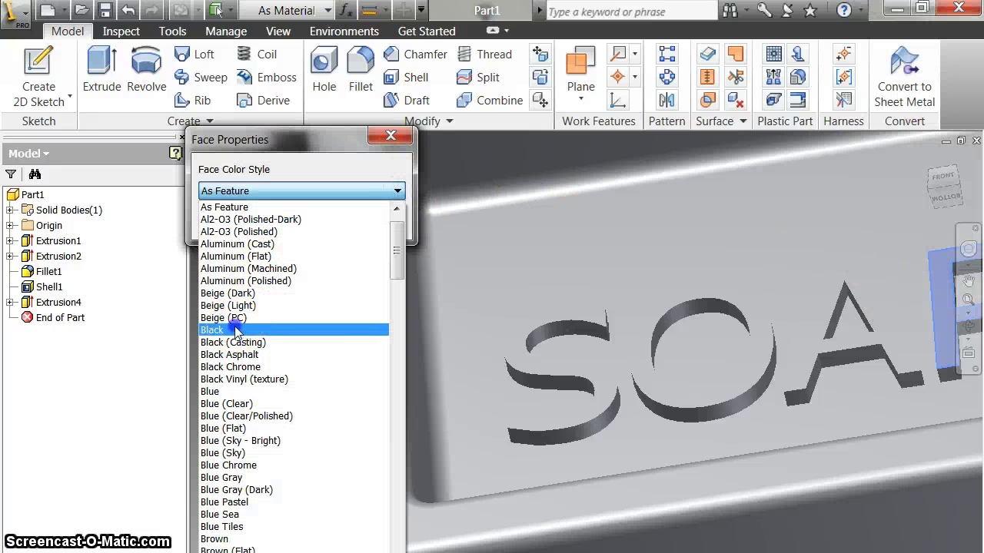
left_click(234, 329)
left_click(372, 192)
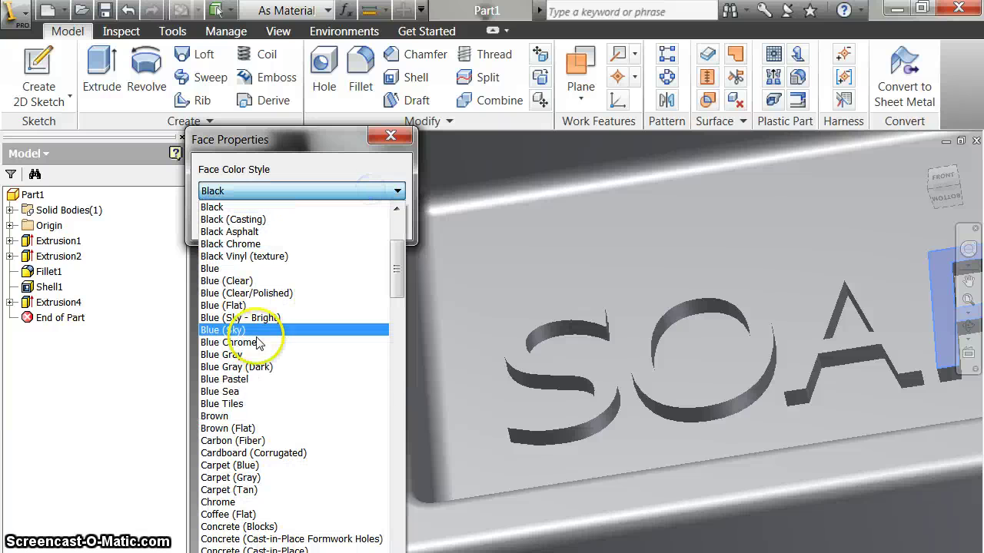
left_click(212, 272)
left_click(297, 222)
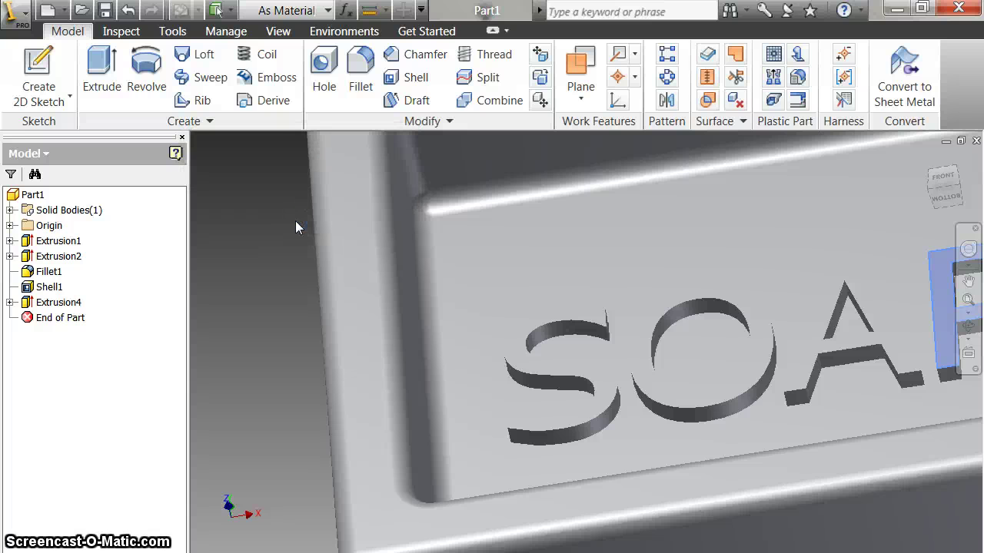
- Set the face color style of the upper faces of the raised letters S, O and A to Blue
scroll(645, 315, "down", 5)
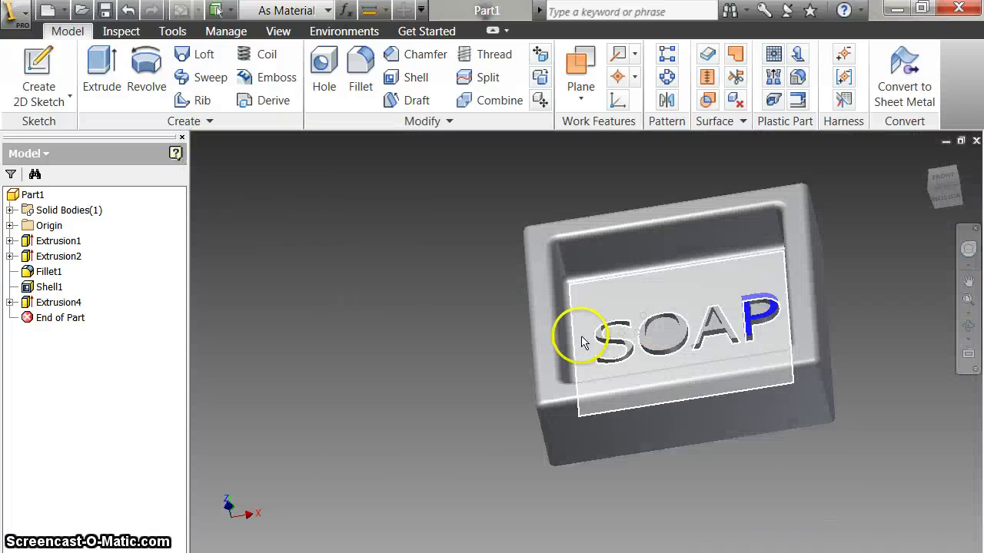
scroll(584, 338, "up", 5)
left_click(591, 335)
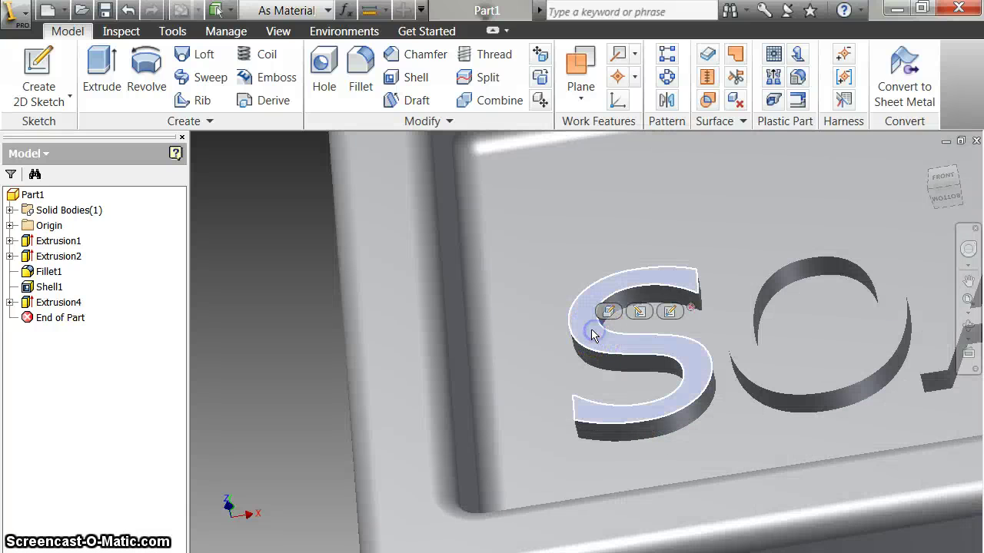
left_click(714, 332)
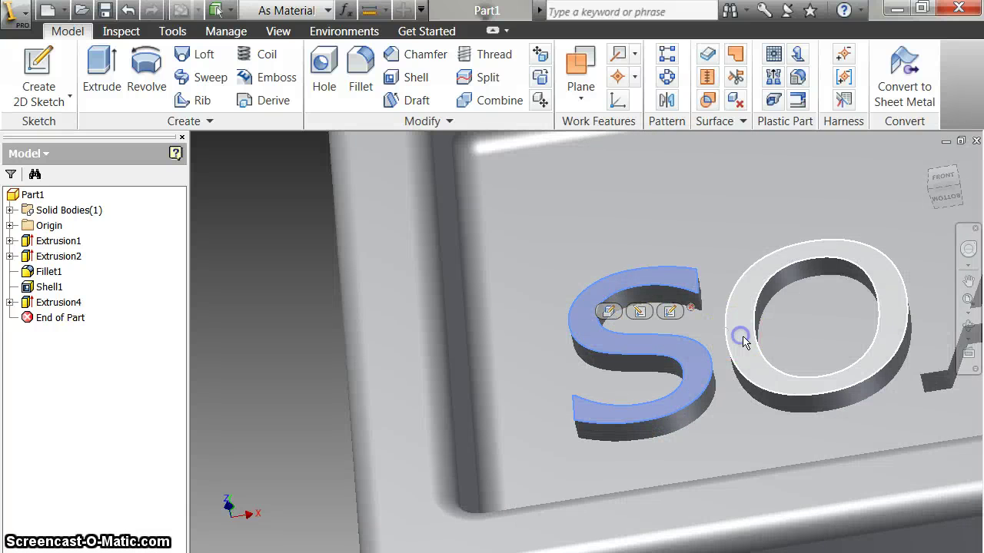
left_click(743, 342, "ctrl")
left_click(936, 355, "ctrl")
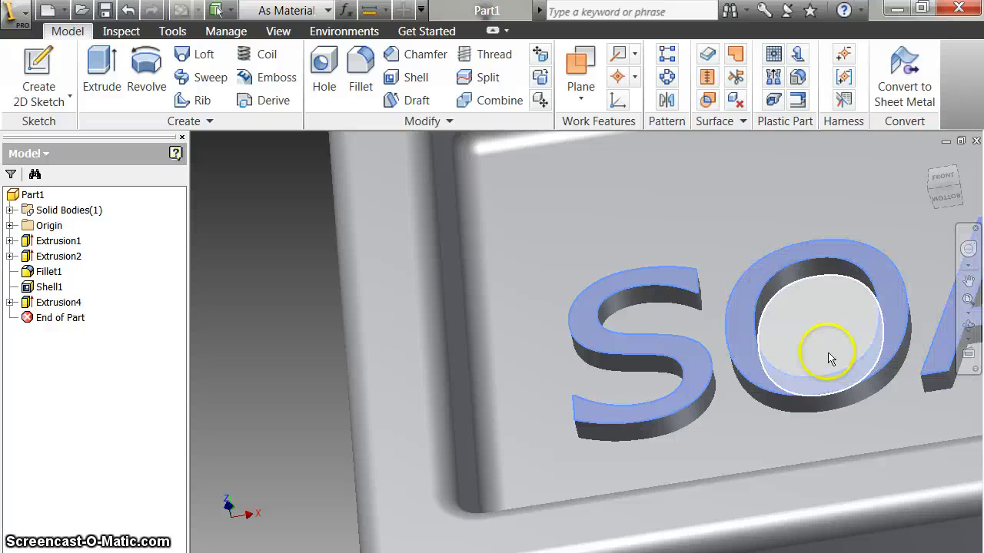
left_click(738, 318, "ctrl")
right_click(742, 318)
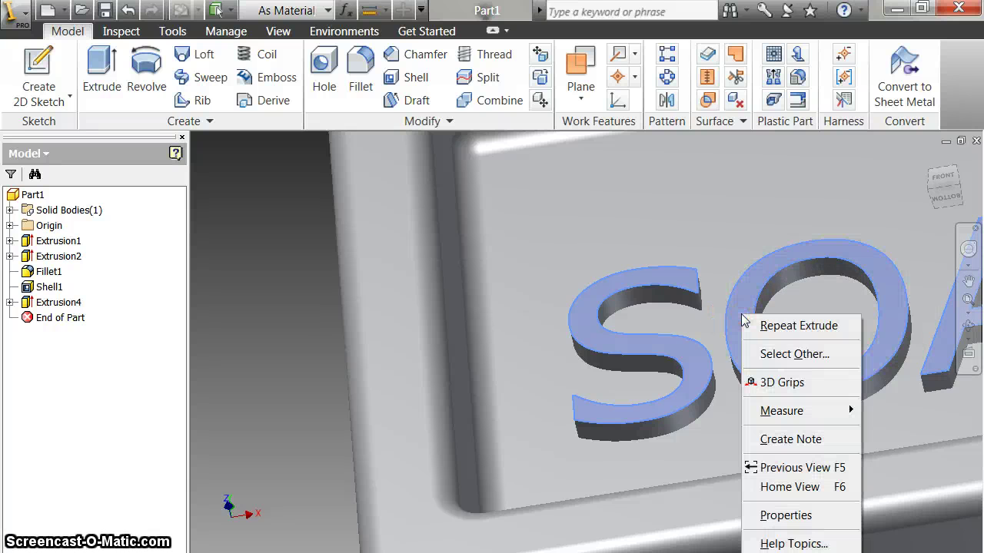
left_click(767, 513)
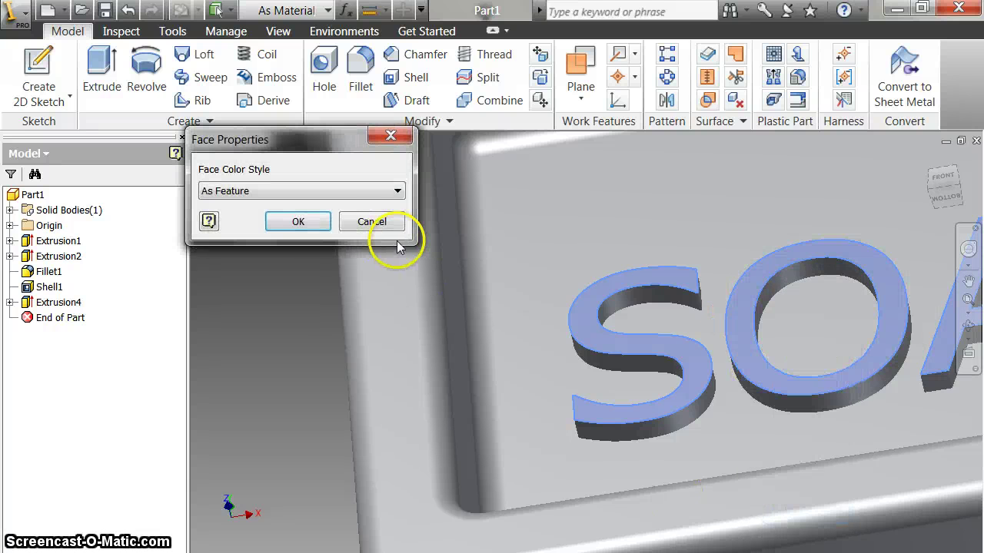
left_click(396, 191)
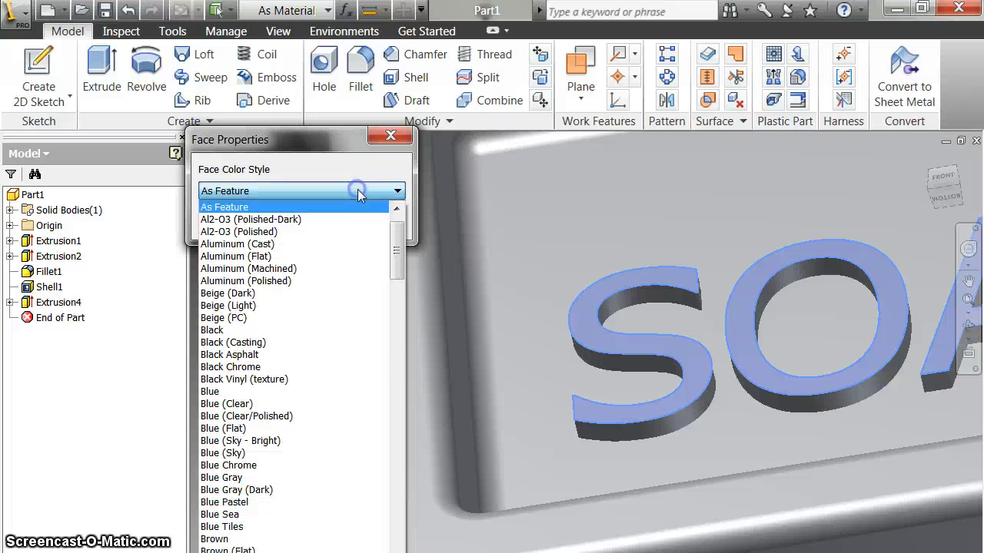
left_click(222, 392)
left_click(294, 223)
left_click(575, 325)
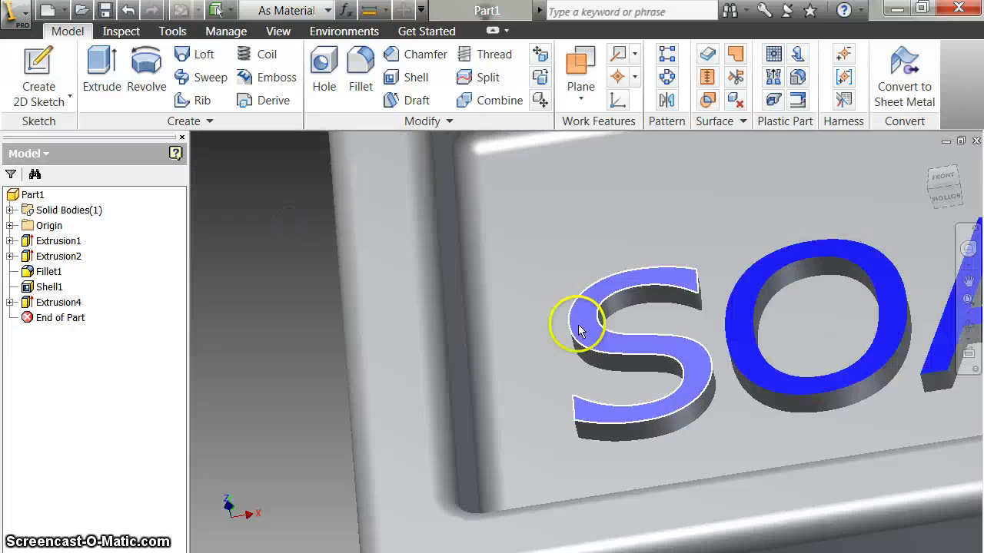
key("F6")
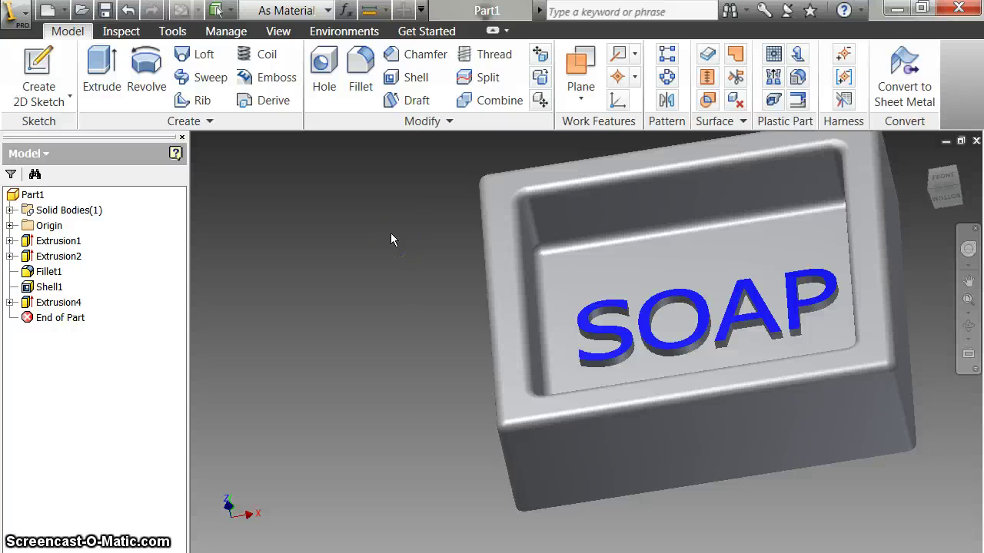
left_click(365, 292)
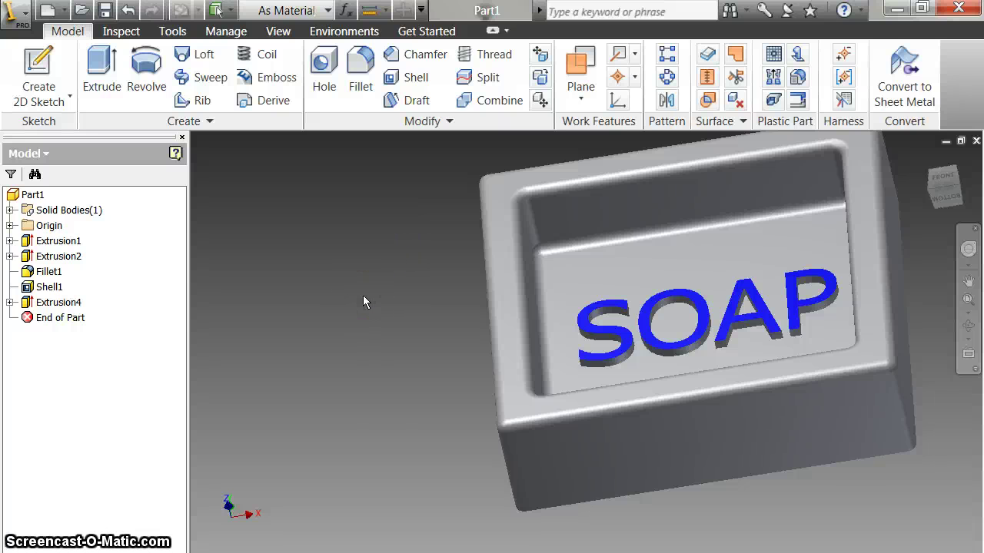